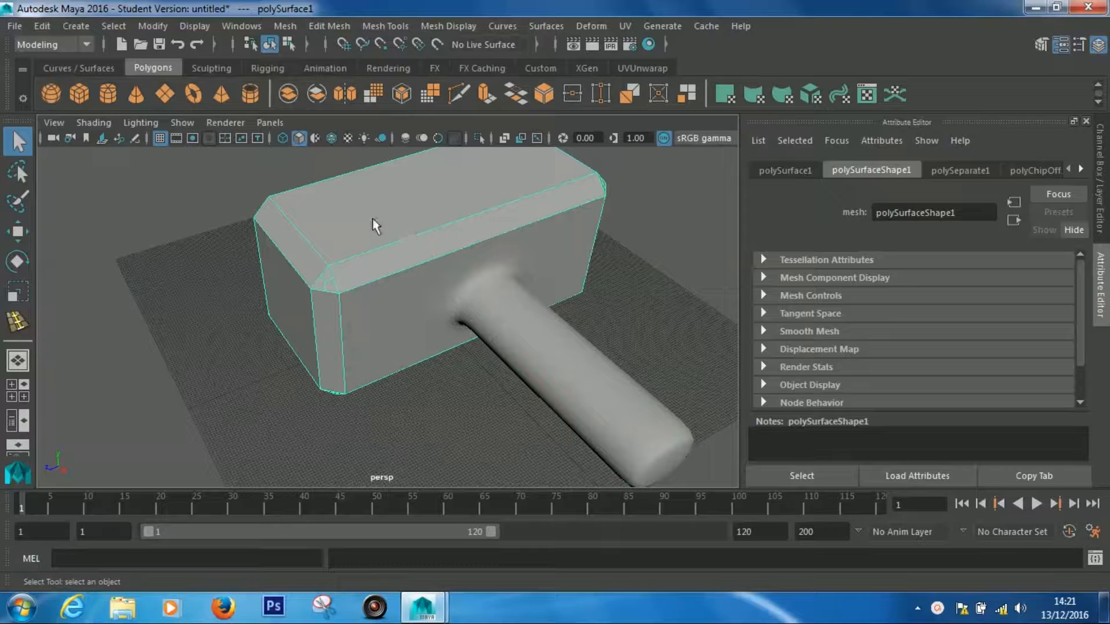
Map a Checker texture to the color of the handle mesh's lambert1 material
left_click(558, 367)
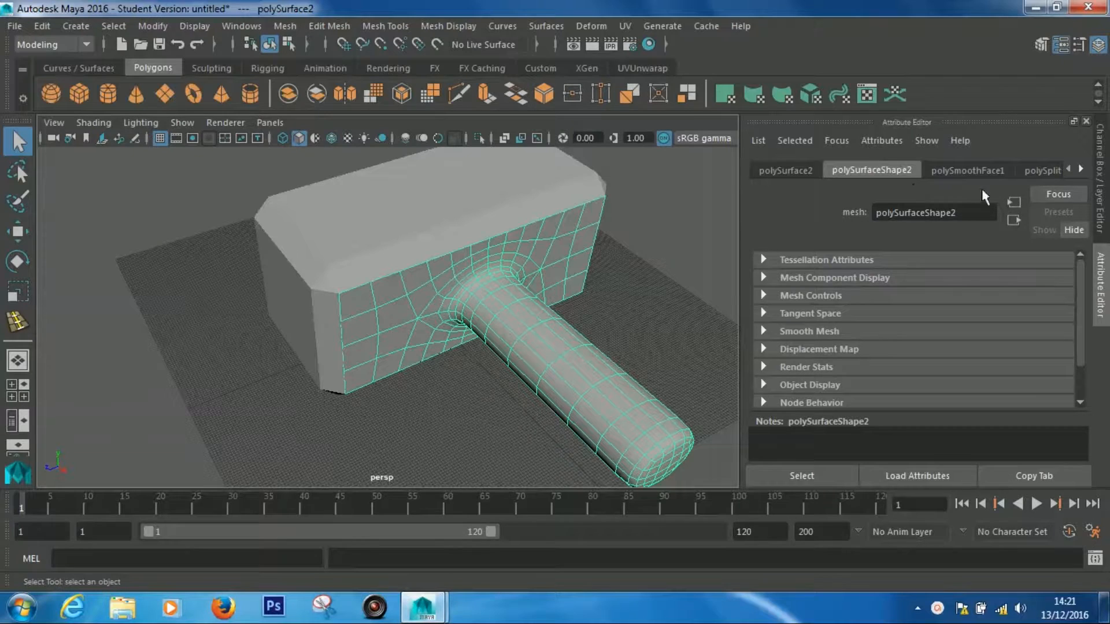
right_click(498, 325)
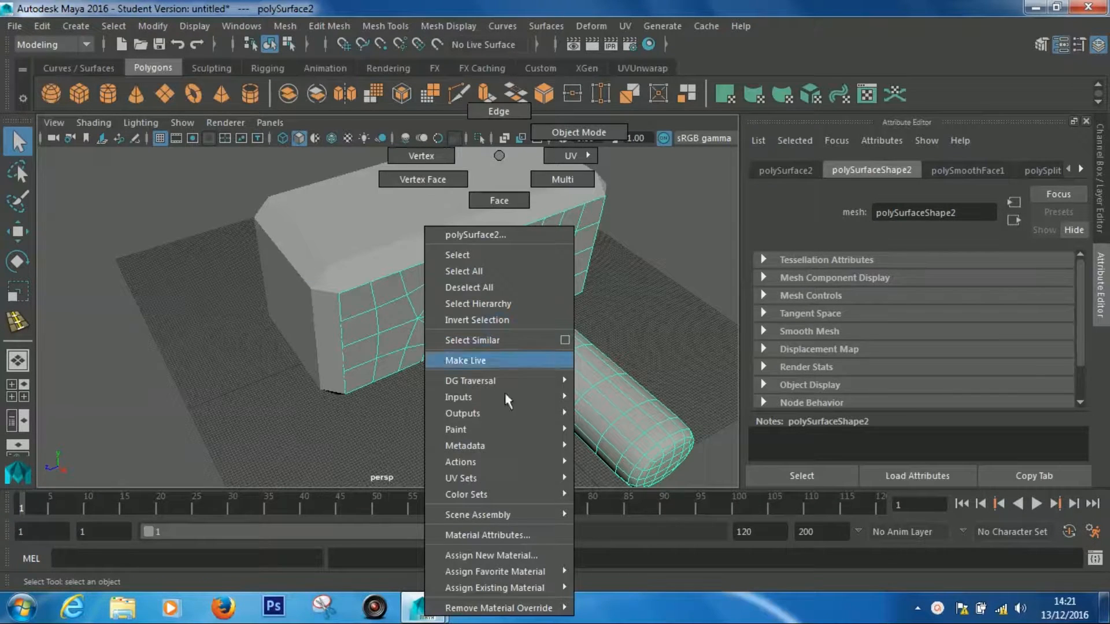
left_click(504, 535)
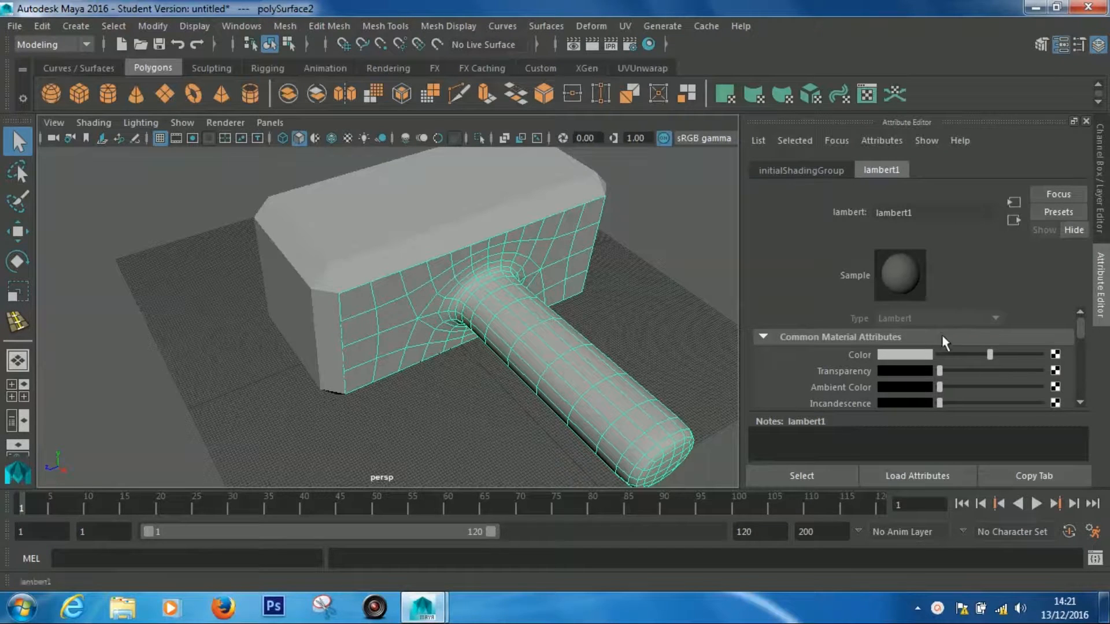
left_click(1055, 356)
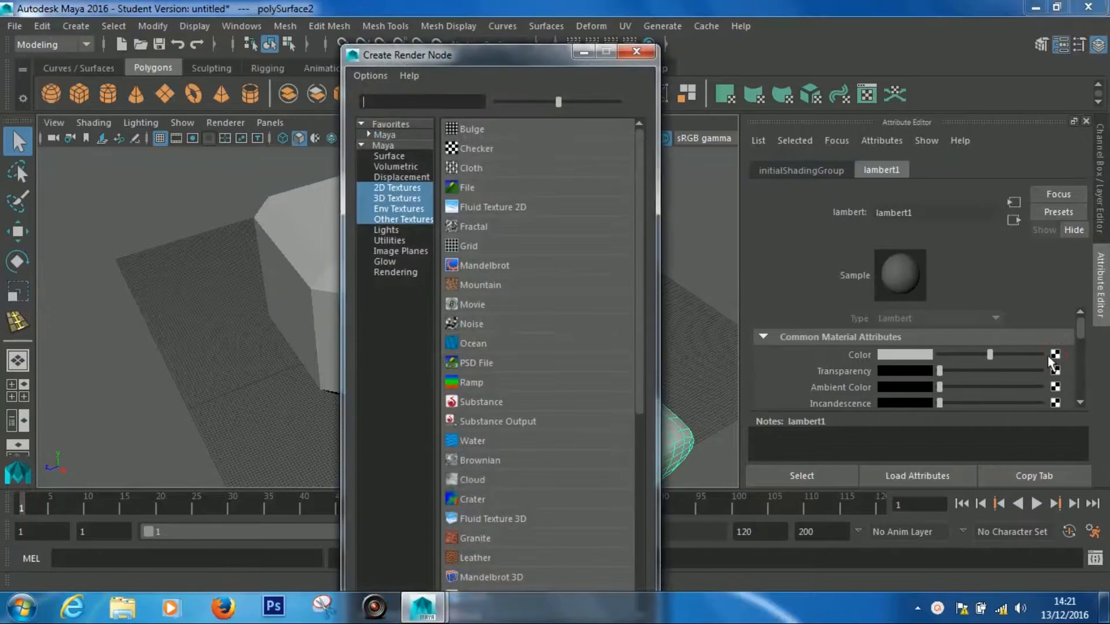
left_click(480, 148)
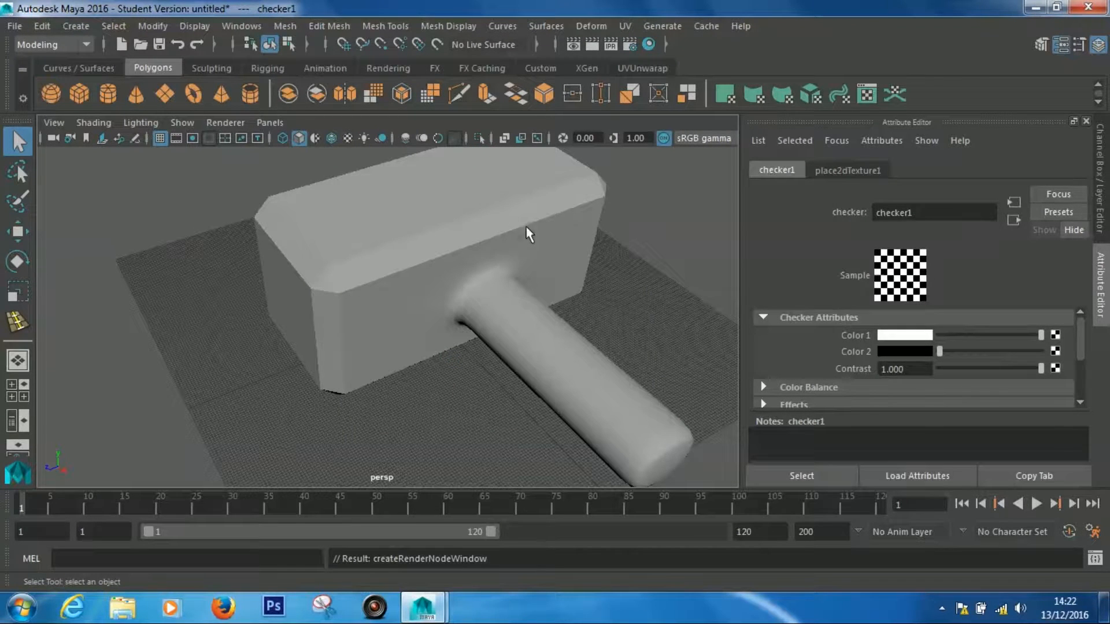
Turn on textured display in the perspective view and check the checker pattern across the whole hammer
left_click(348, 138)
left_click_drag(618, 335, 543, 399, "alt")
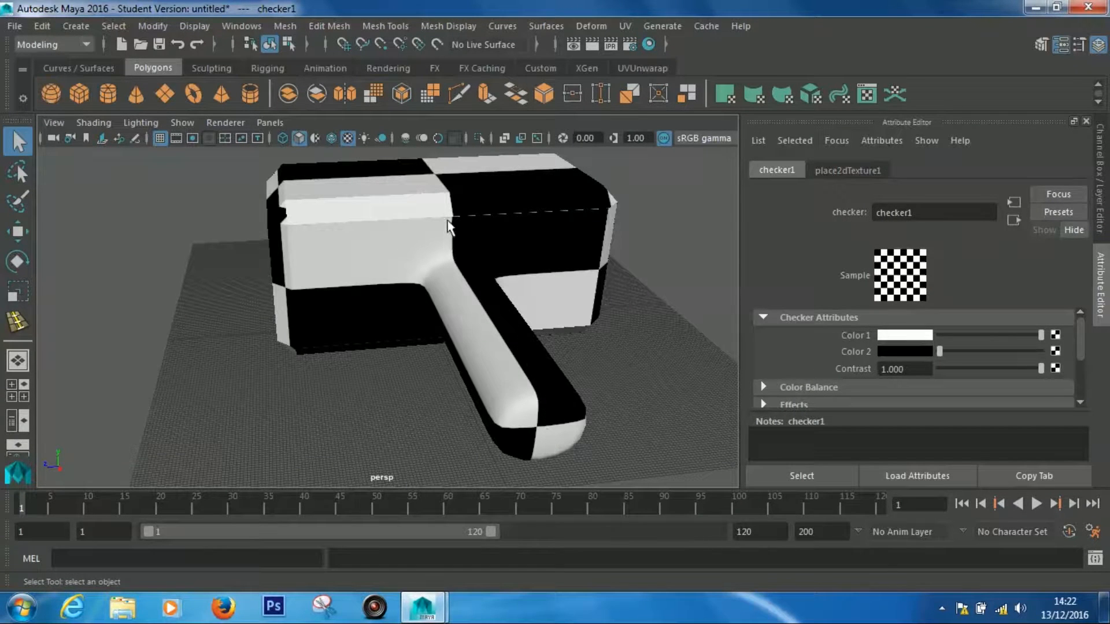
left_click_drag(587, 272, 569, 344, "alt")
scroll(521, 335, "down", 3)
left_click_drag(472, 325, 476, 323, "alt")
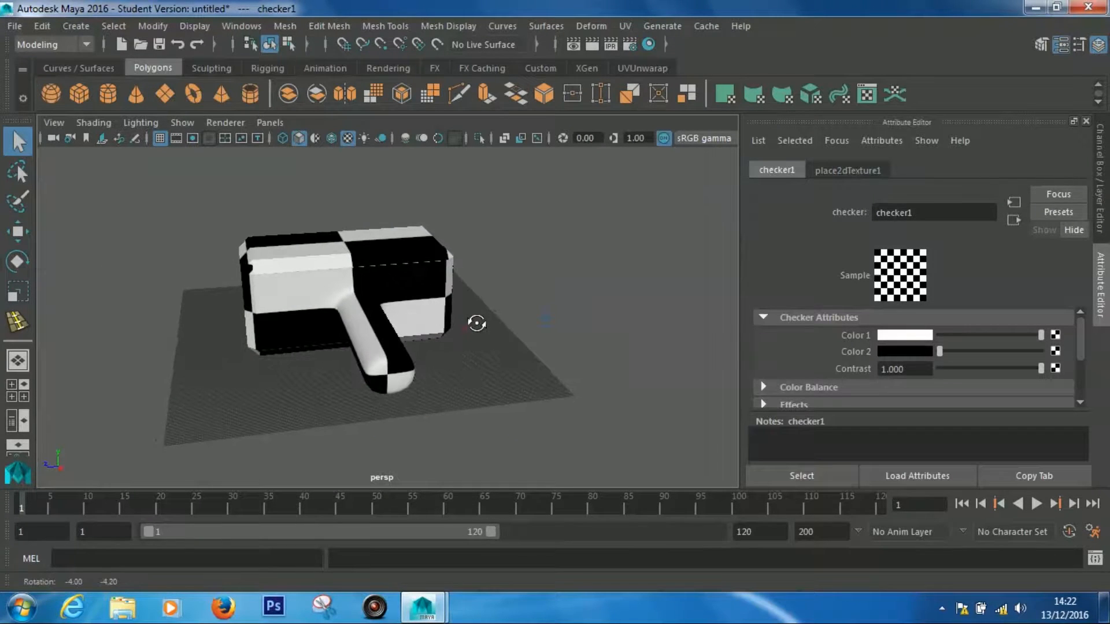
Open the UV Editor for the handle mesh, hide its background texture image, and move the editor clear of the model
left_click(624, 27)
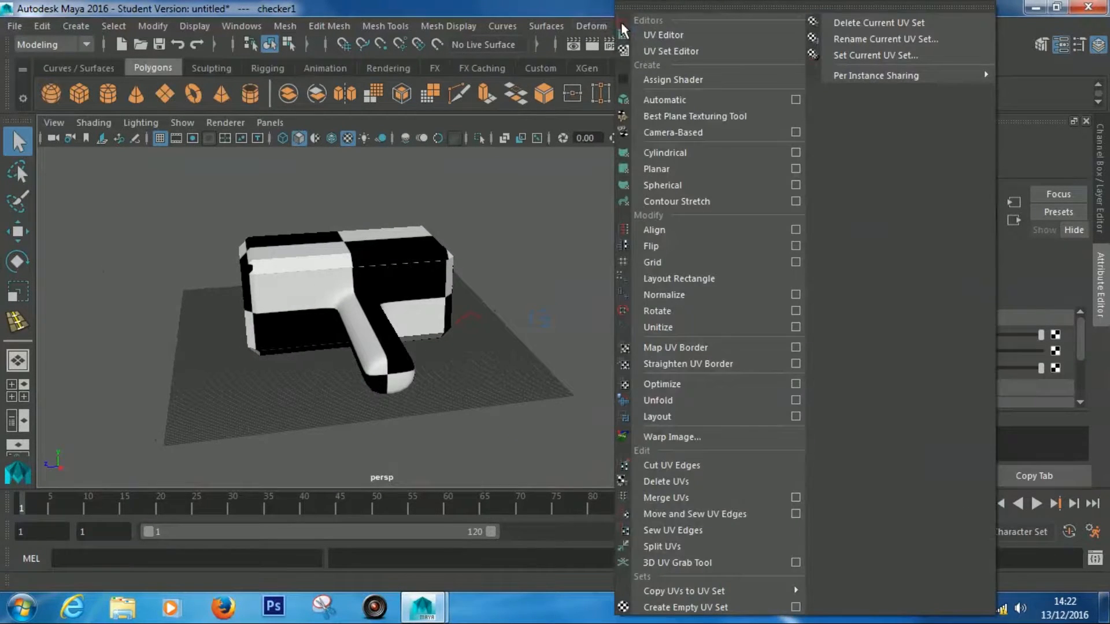
left_click(675, 36)
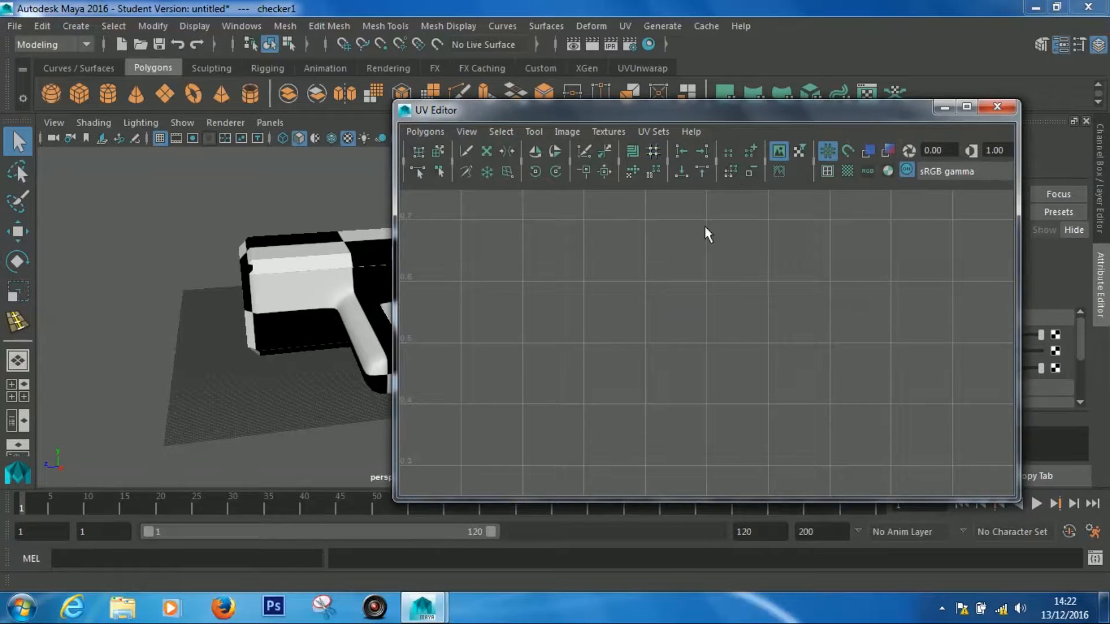
left_click(308, 301)
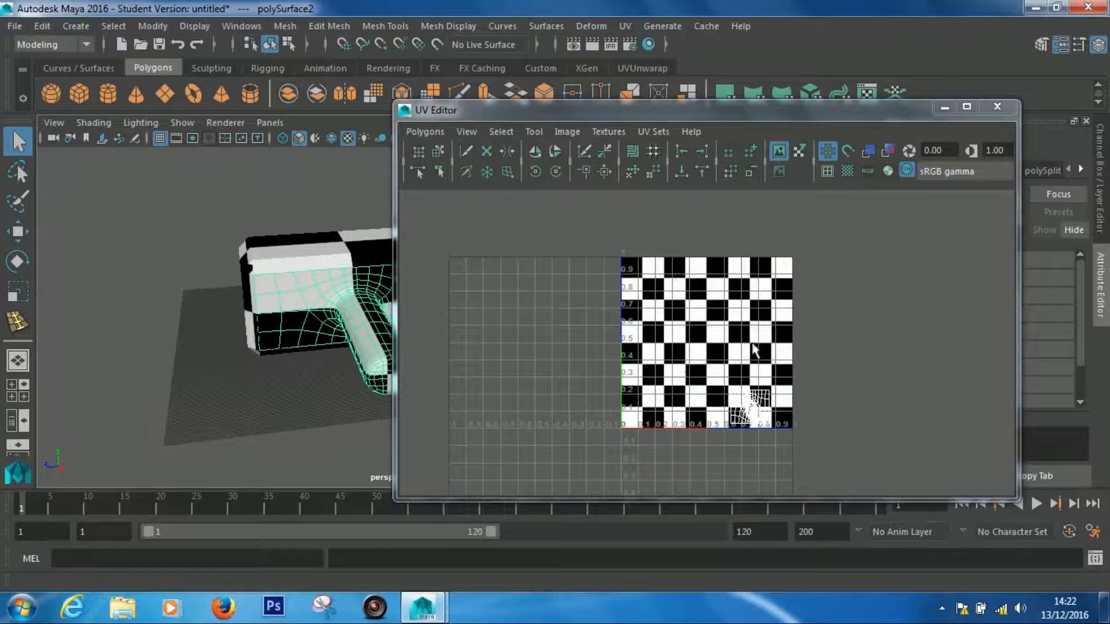
left_click(779, 151)
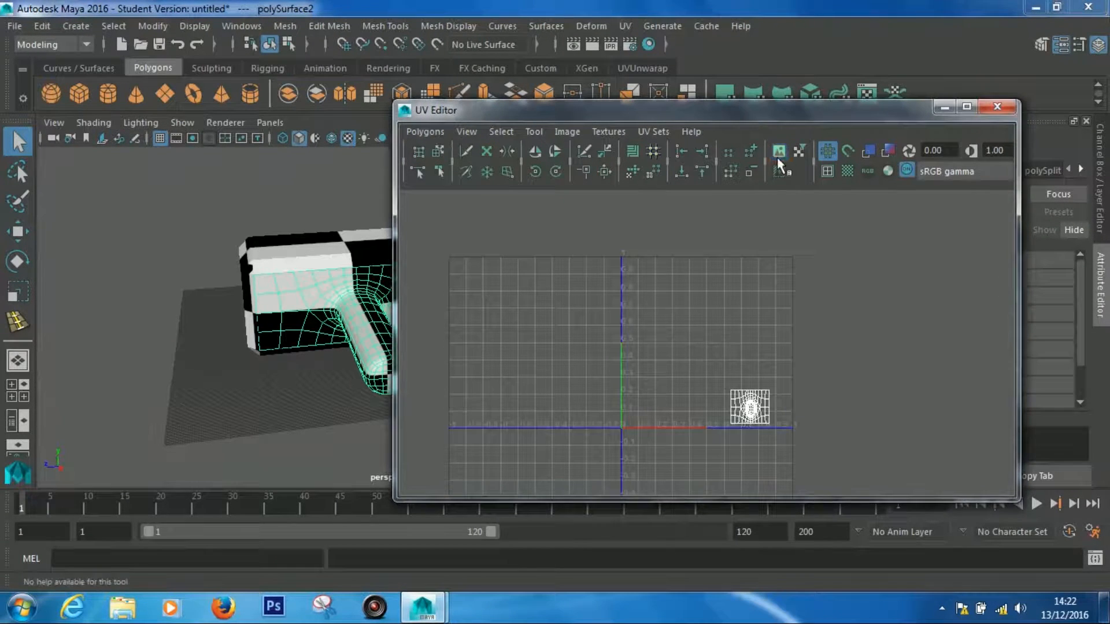
scroll(716, 372, "up", 8)
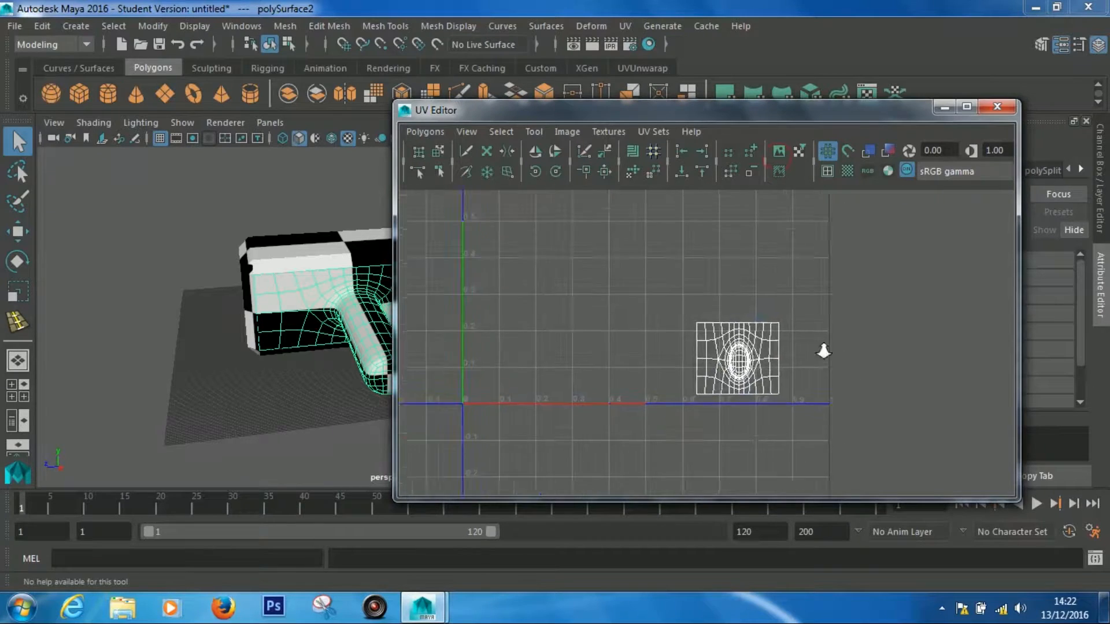
left_click_drag(664, 110, 771, 72)
Apply an Automatic UV projection to the handle mesh and inspect the checker pattern on it
left_click_drag(426, 315, 426, 345, "alt")
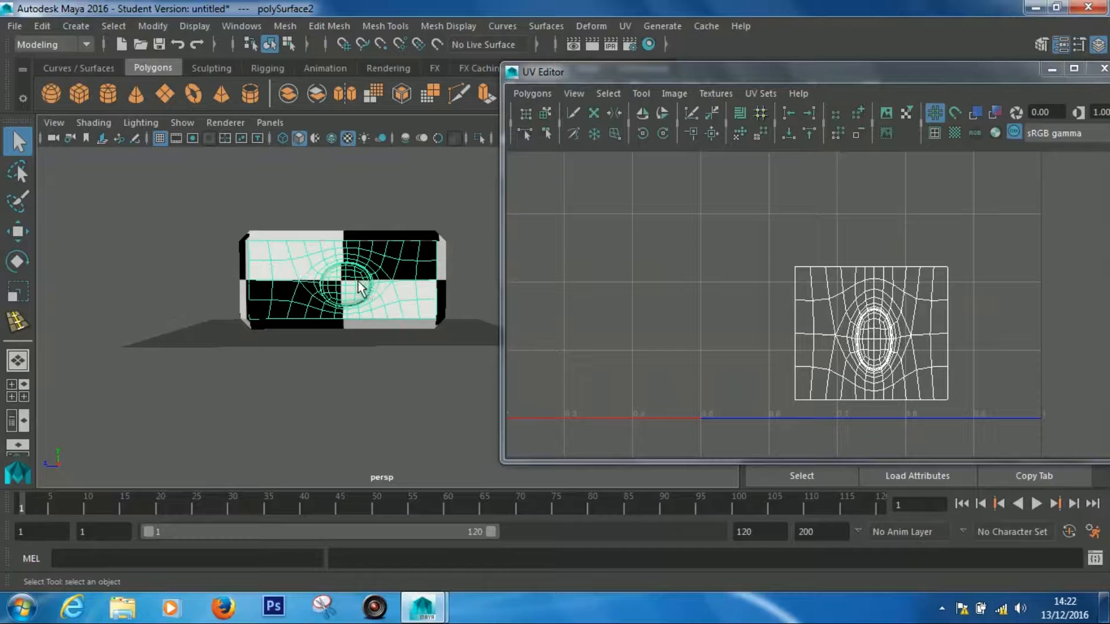
mouse_move(360, 286)
right_mouse_down("alt")
mouse_move(418, 324)
mouse_move(371, 285)
right_mouse_up("alt")
middle_click_drag(372, 285, 366, 255, "alt")
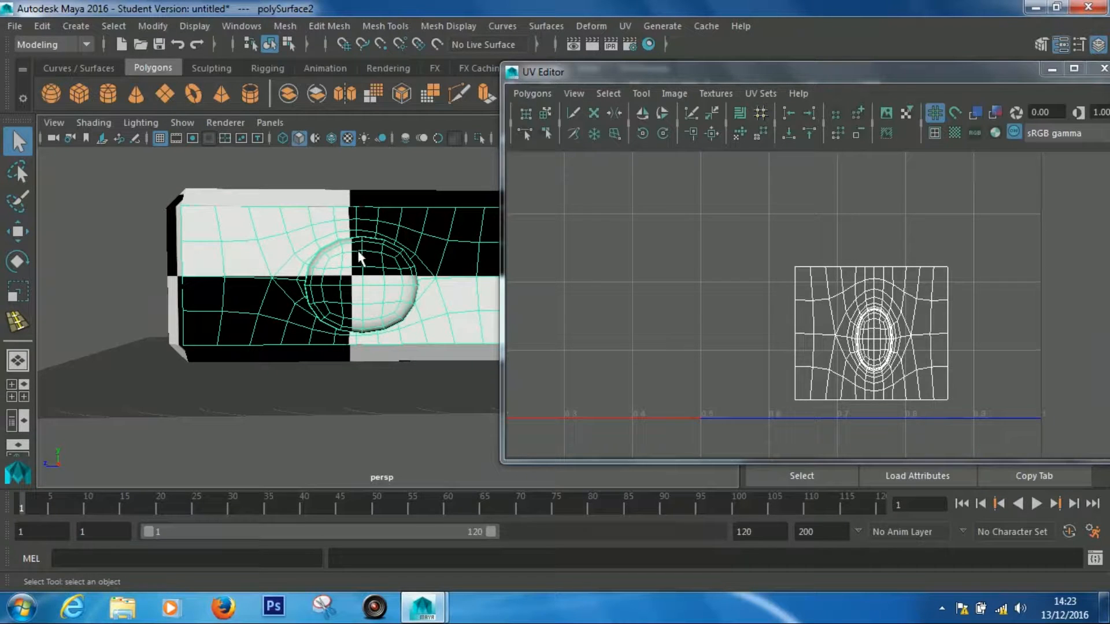
left_click_drag(319, 274, 345, 407, "alt")
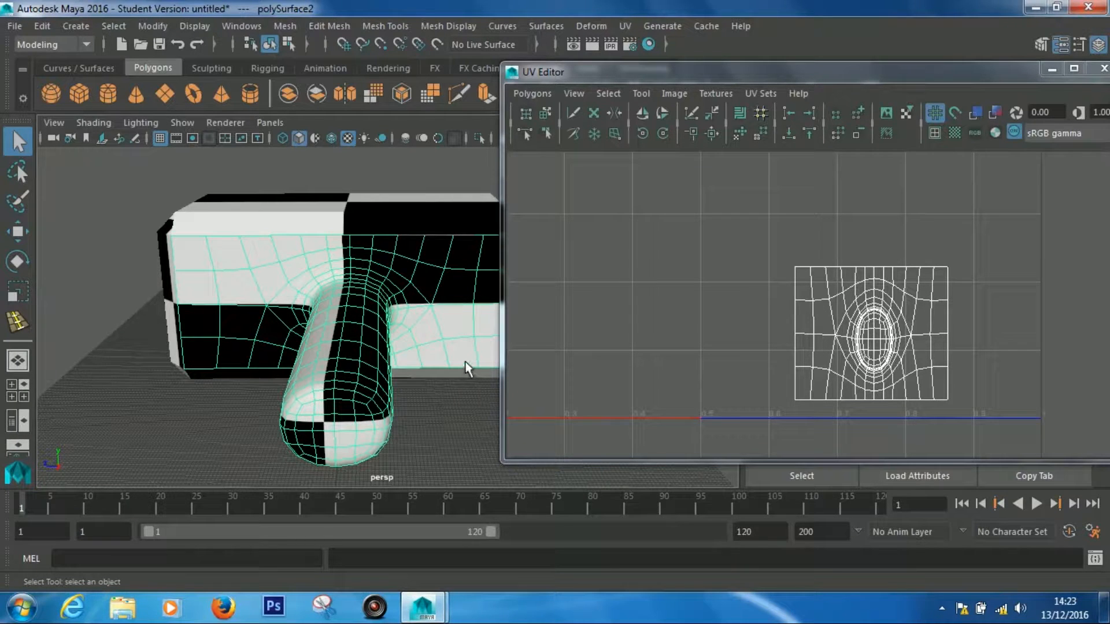
scroll(748, 236, "down", 6)
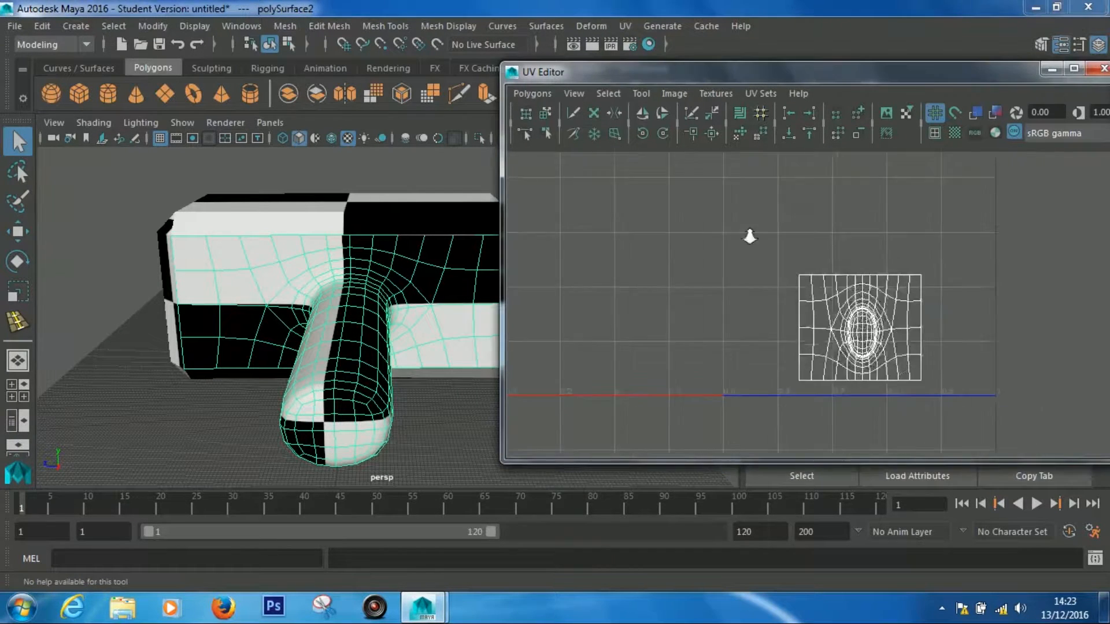
middle_click_drag(733, 234, 734, 251, "alt")
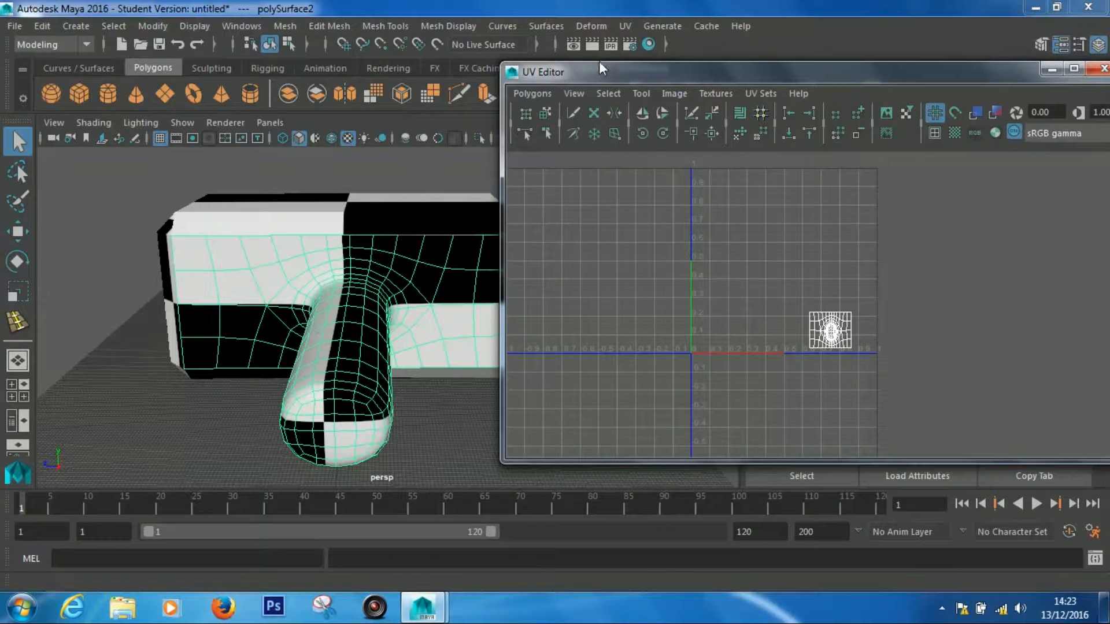
left_click(624, 25)
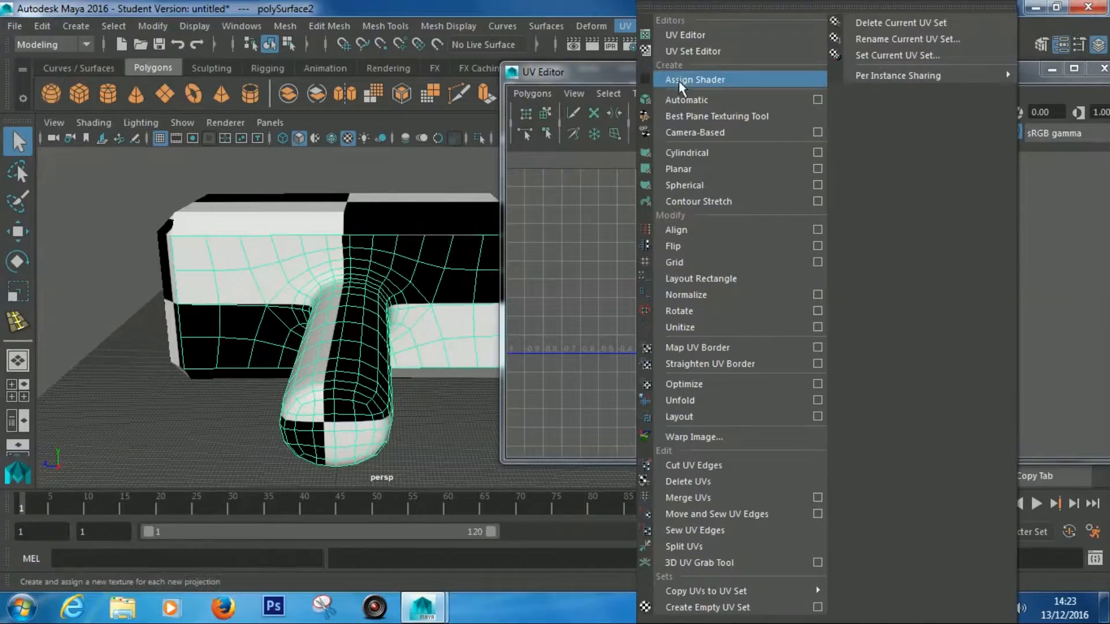
left_click(682, 100)
left_click(107, 236)
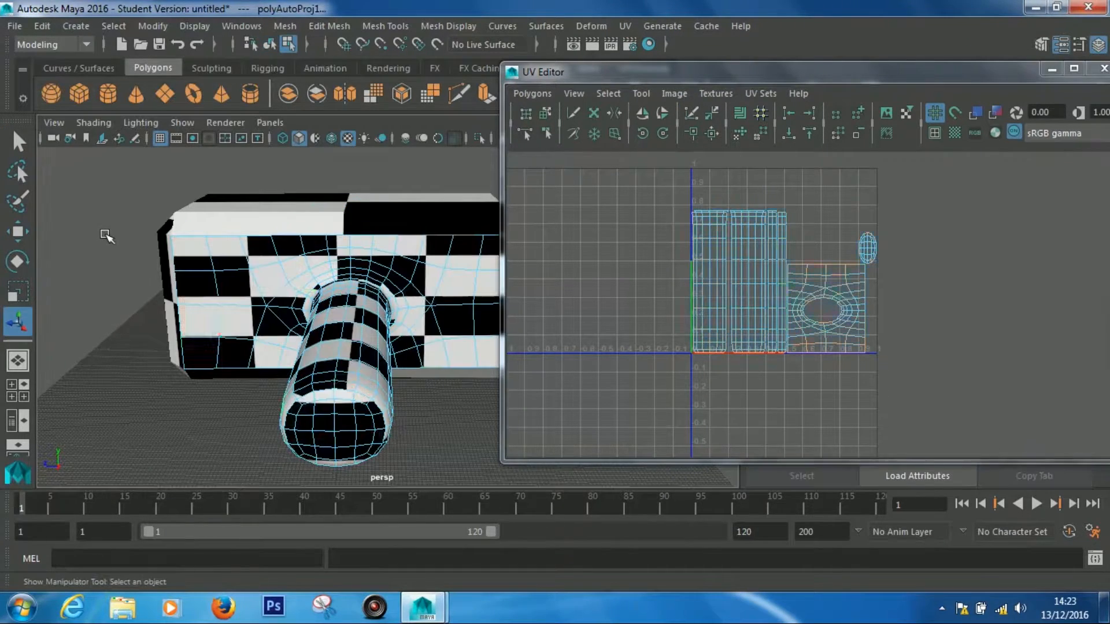
left_click_drag(280, 321, 489, 312, "alt")
Switch to UV shell selection and move the first wide handle shell left, out of the 0-1 UV space
right_click(706, 267)
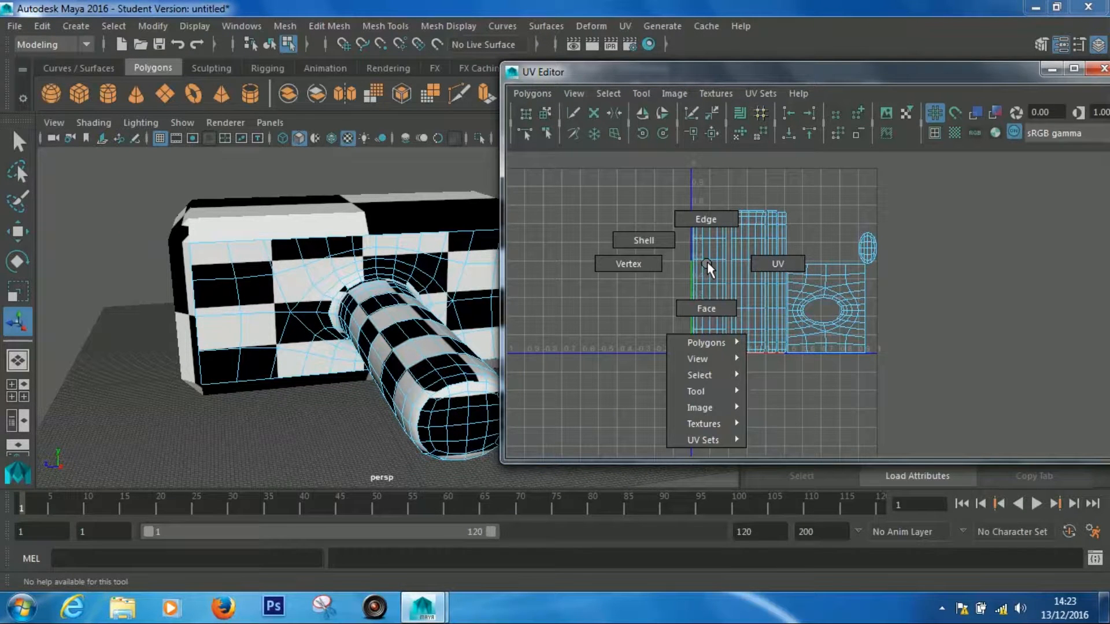
right_click(708, 267)
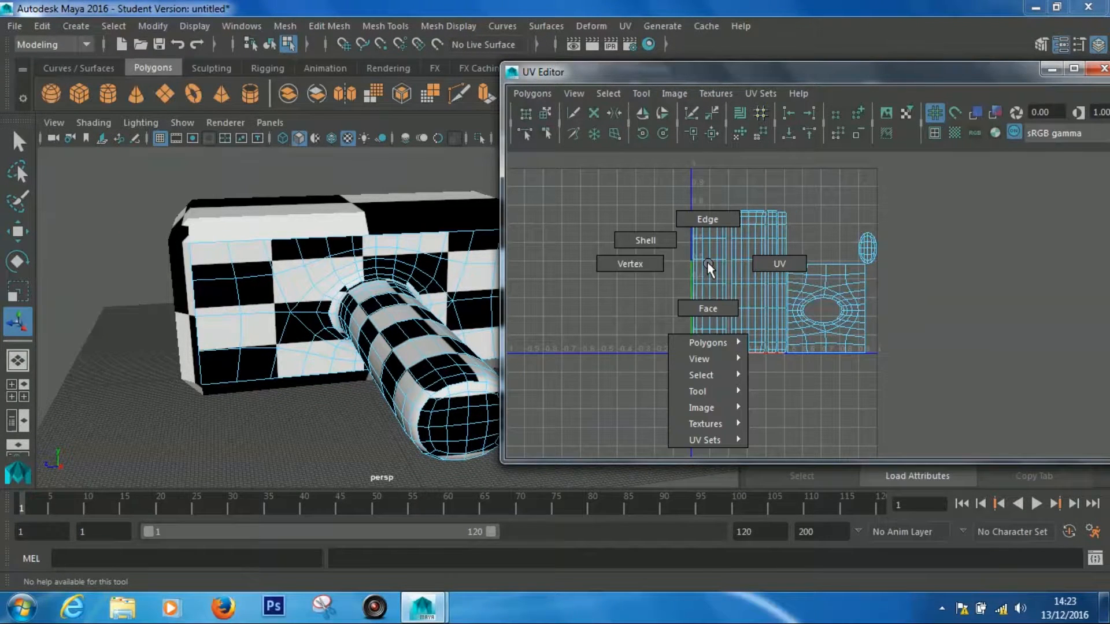
left_click(653, 240)
left_click(702, 257)
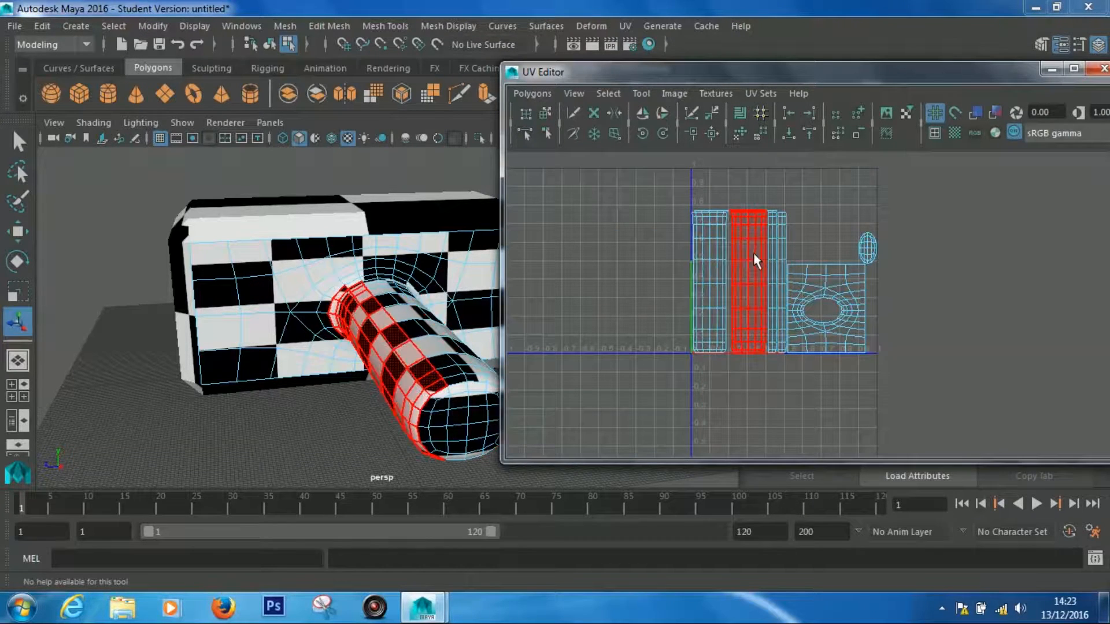
left_click(695, 265)
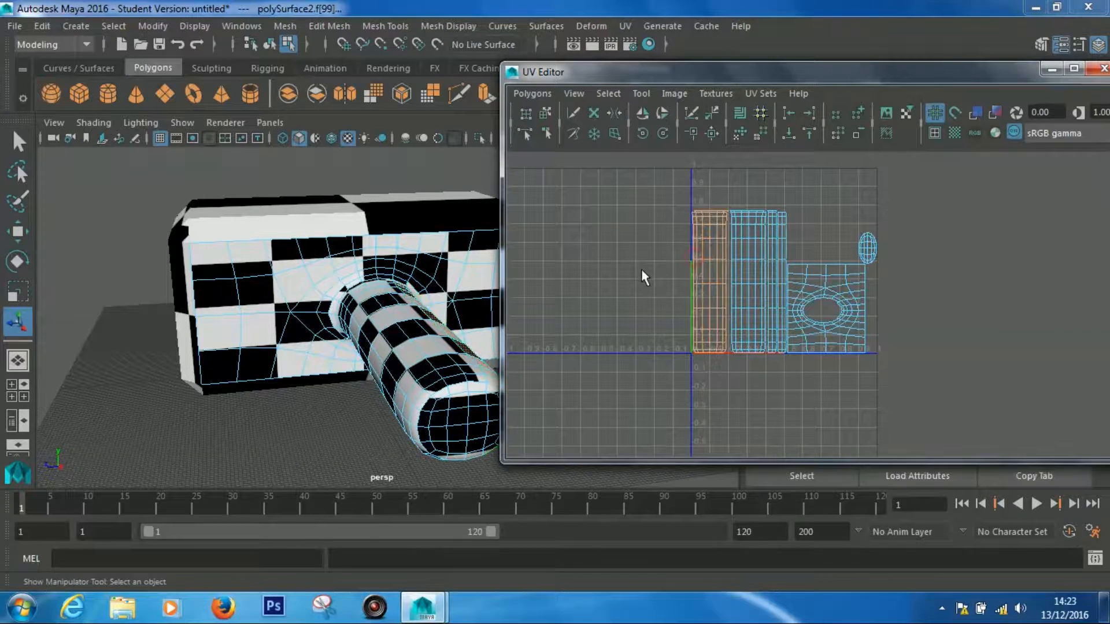
key("w")
left_click_drag(710, 285, 629, 251)
Spread out the second wide handle shell and the two narrow handle shells so that none of them touch
left_click(746, 272)
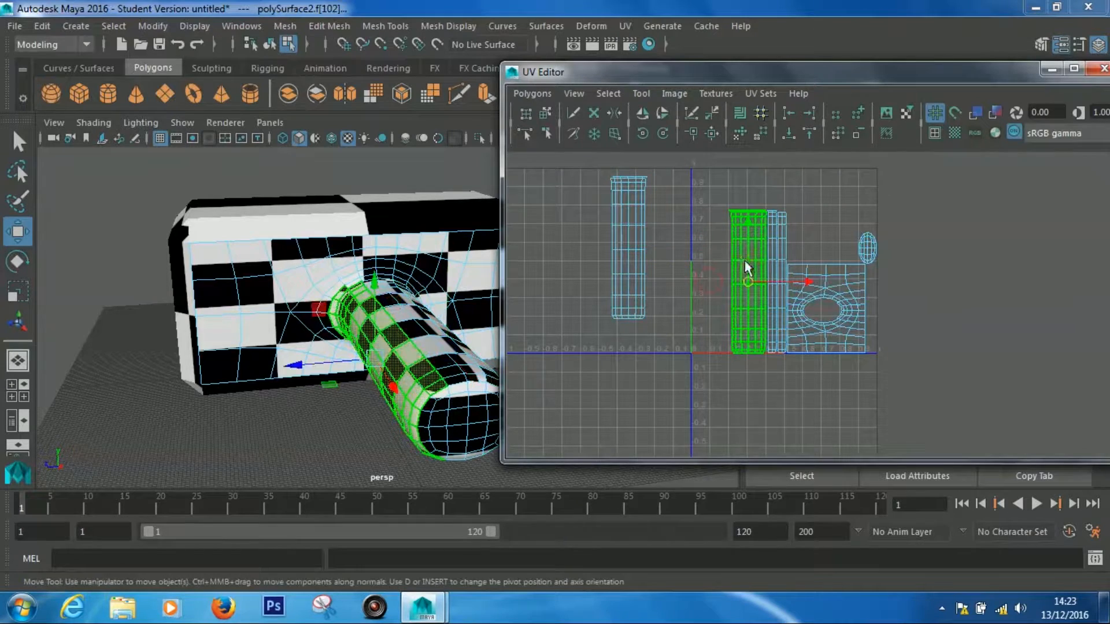
left_click_drag(746, 272, 682, 249)
left_click(773, 267)
mouse_move(773, 267)
left_mouse_down()
mouse_move(745, 267)
mouse_move(774, 272)
left_mouse_up()
left_click(782, 248)
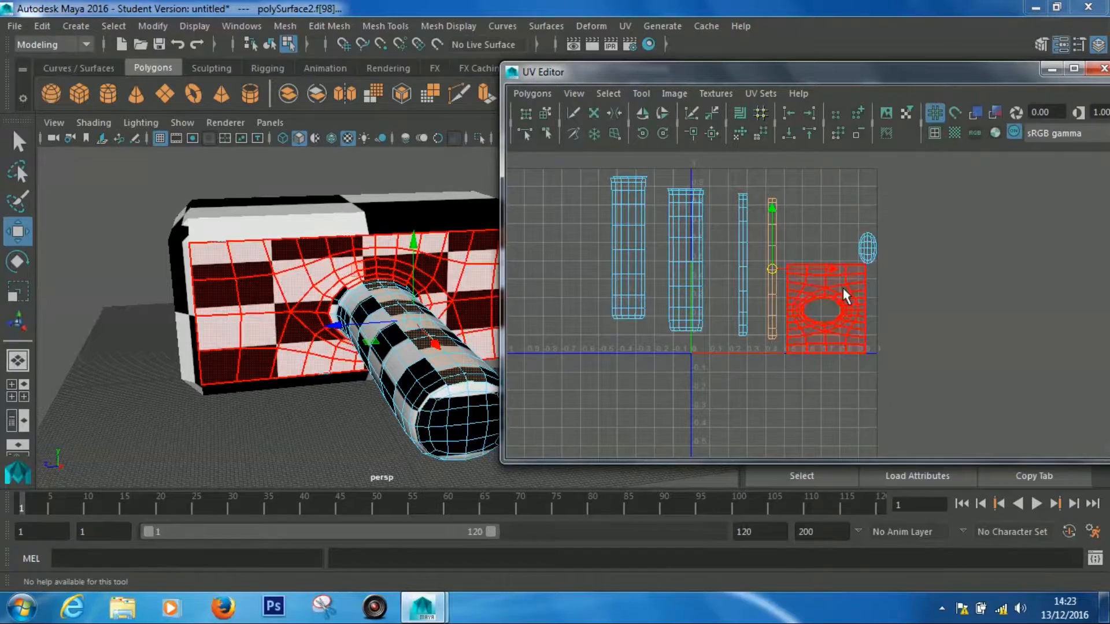
Select the UV shells one at a time to identify which part of the mesh each one covers
left_click(835, 302)
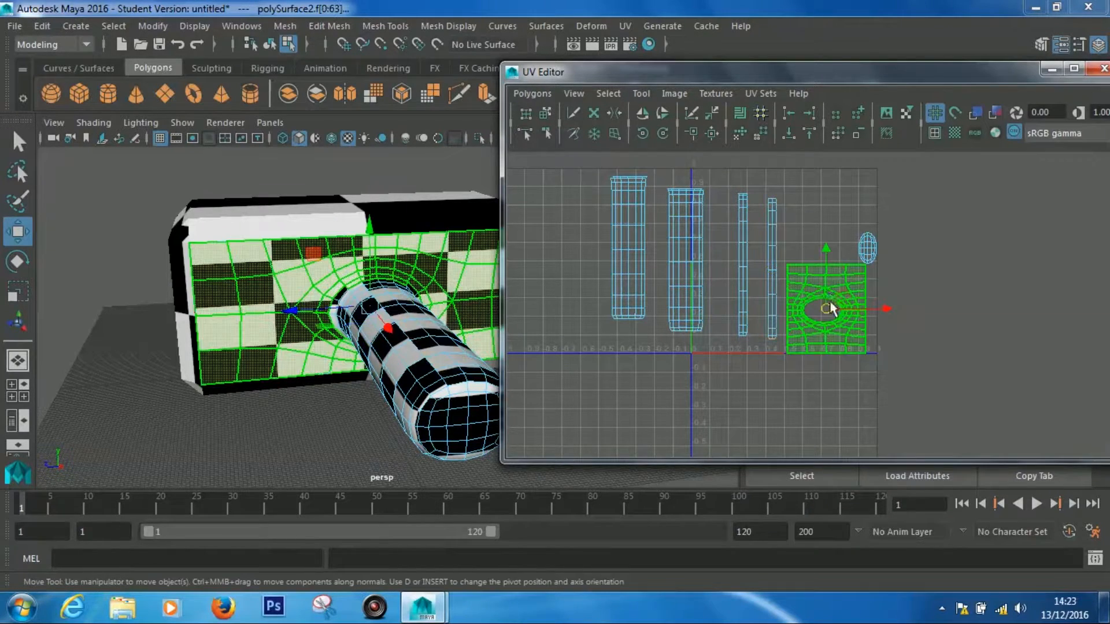
left_click_drag(437, 323, 243, 288, "alt")
key("super")
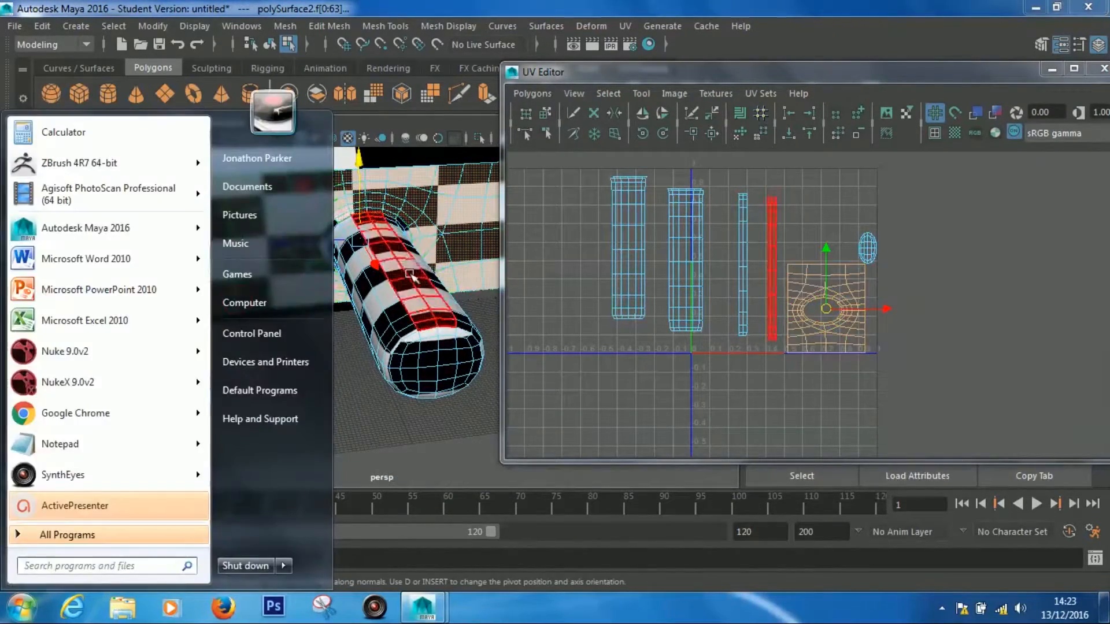
key("super")
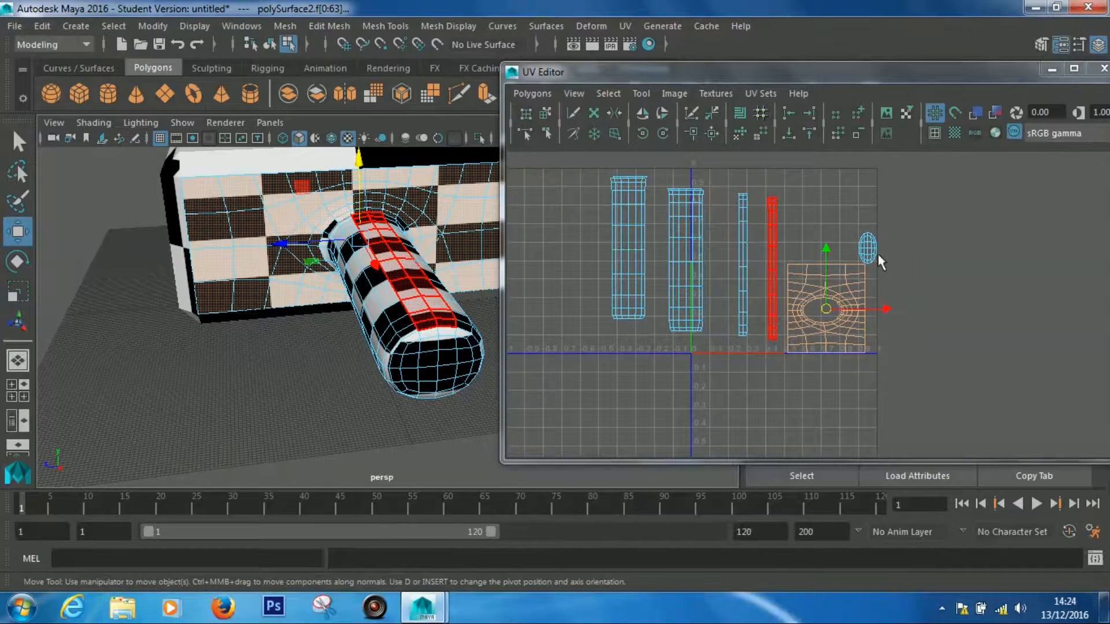
left_click(635, 249)
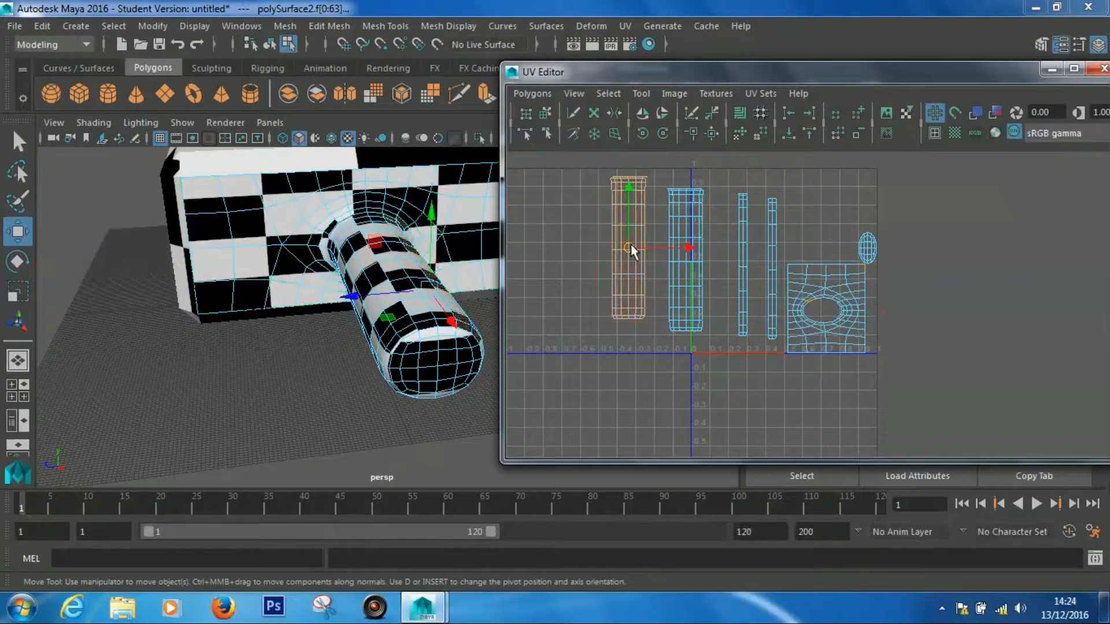
left_click(688, 278)
left_click(773, 278)
Switch to edge selection and select all the edges along the right border of the leftmost wide handle shell
right_click(646, 208)
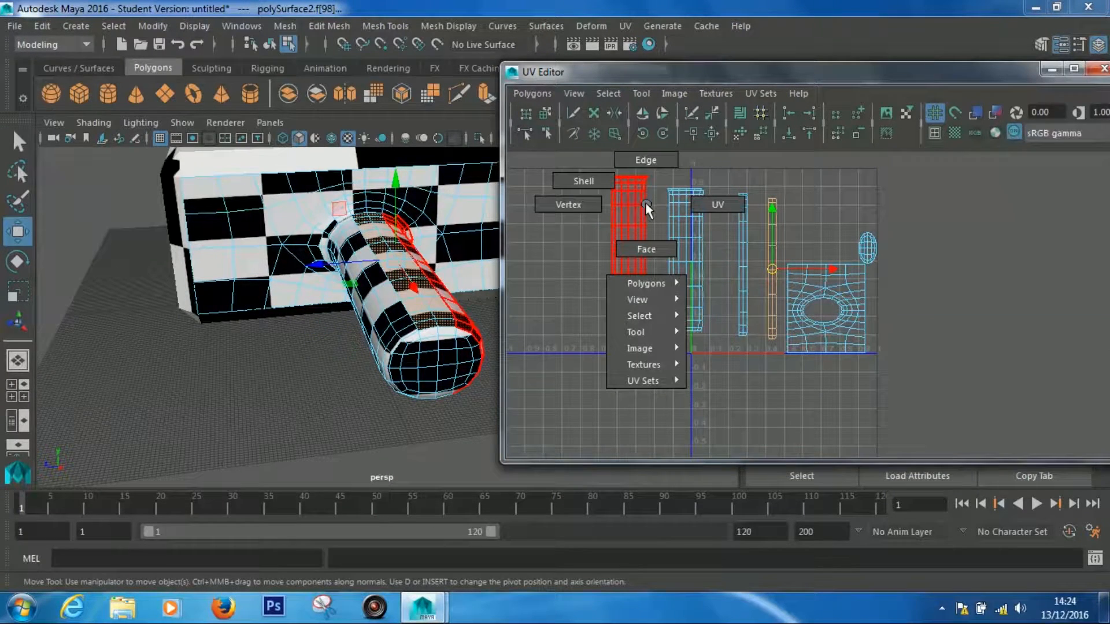
left_click(652, 167)
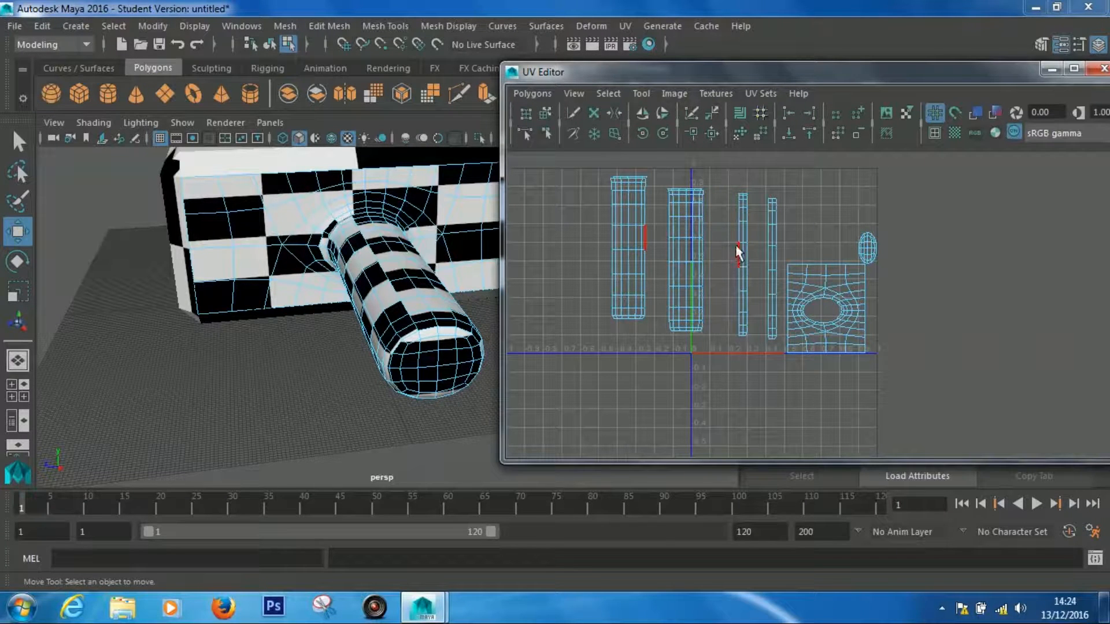
left_click(646, 240)
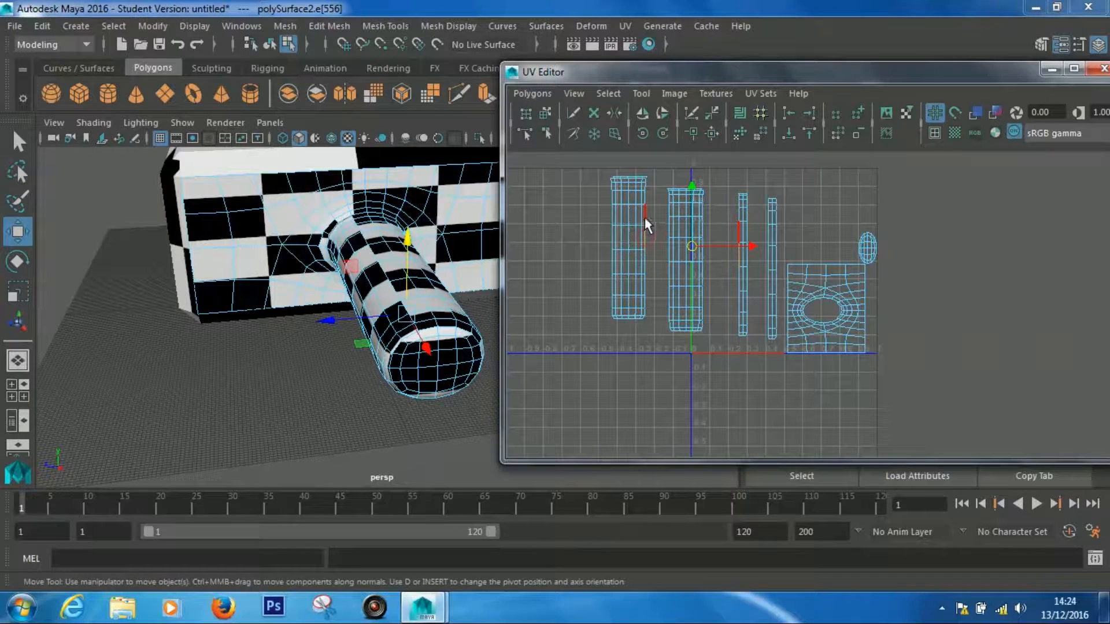
left_click(646, 210, "shift")
left_click(647, 204, "shift")
left_click(647, 189, "shift")
left_click(649, 183, "shift")
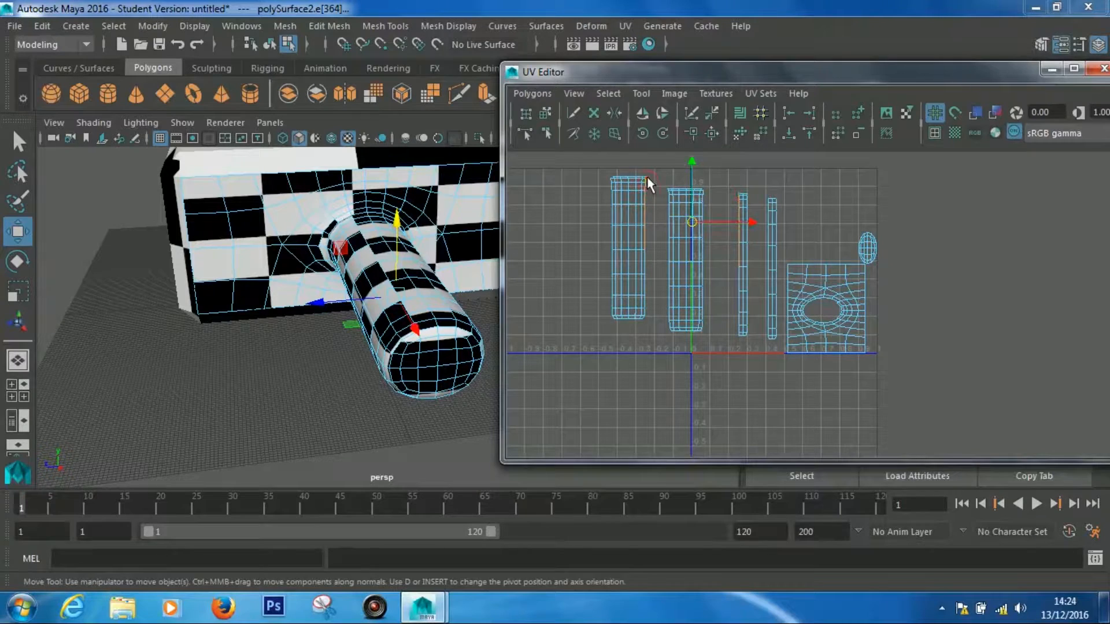
left_click(649, 260, "shift")
left_click(647, 299, "shift")
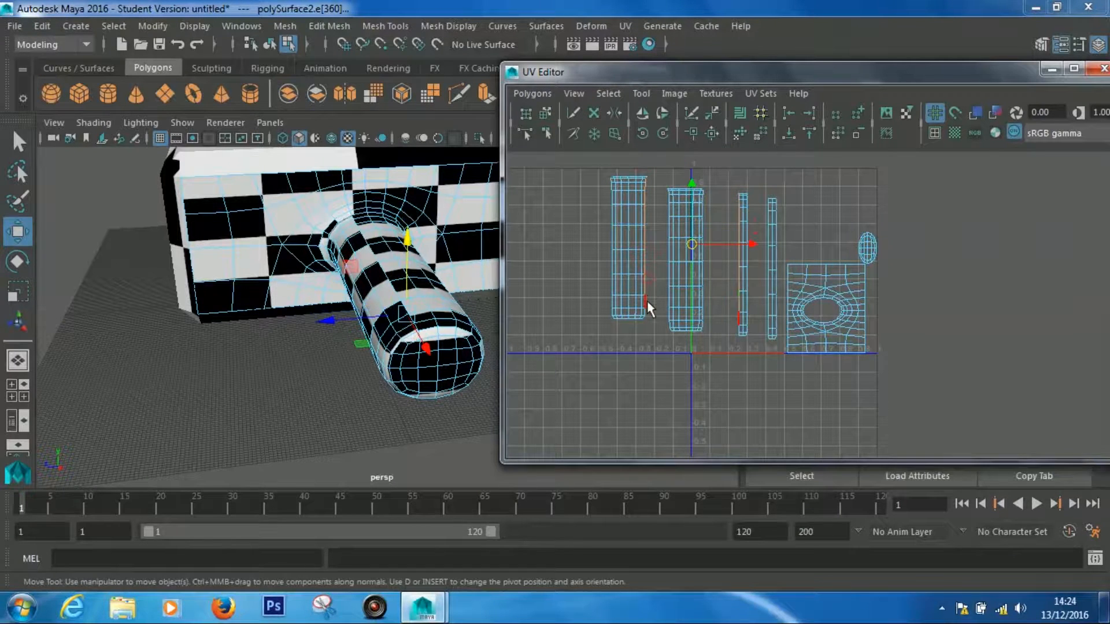
left_click(647, 308, "shift")
left_click(648, 317, "shift")
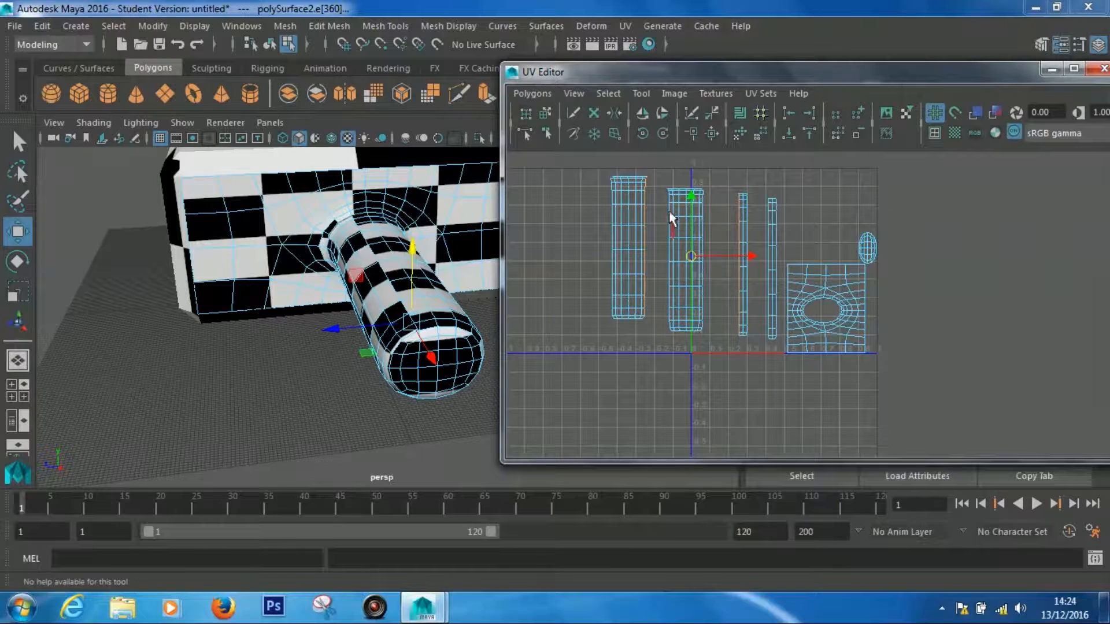
Detach the polygon UV commands into a floating list and Move and Sew the selected edges to attach the first narrow strip
left_click(529, 98)
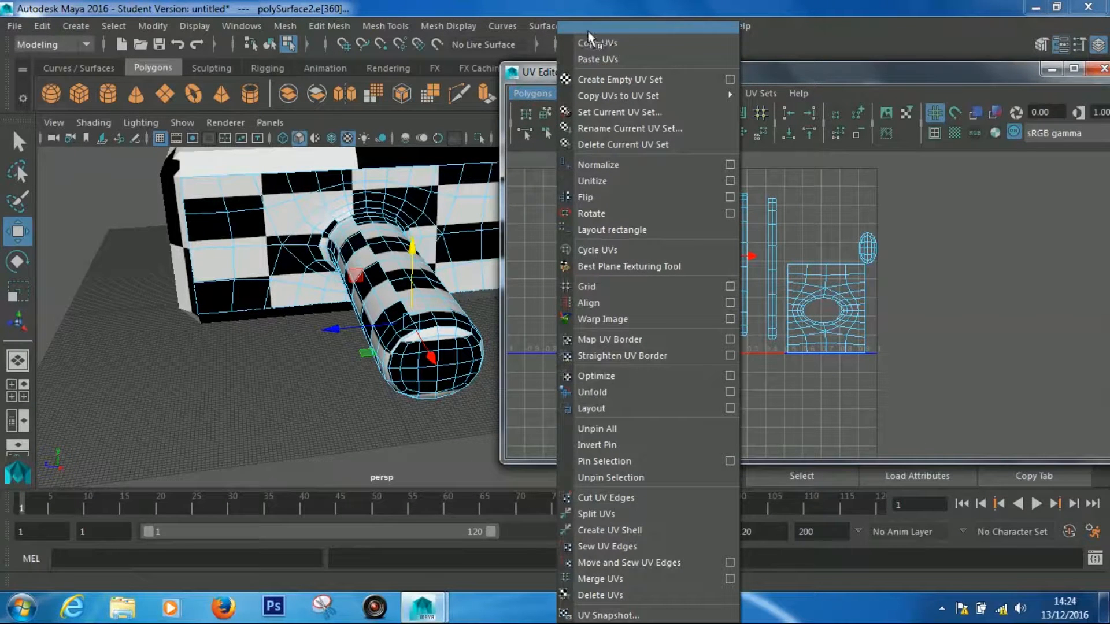
left_click(619, 29)
left_click_drag(615, 21, 134, 12)
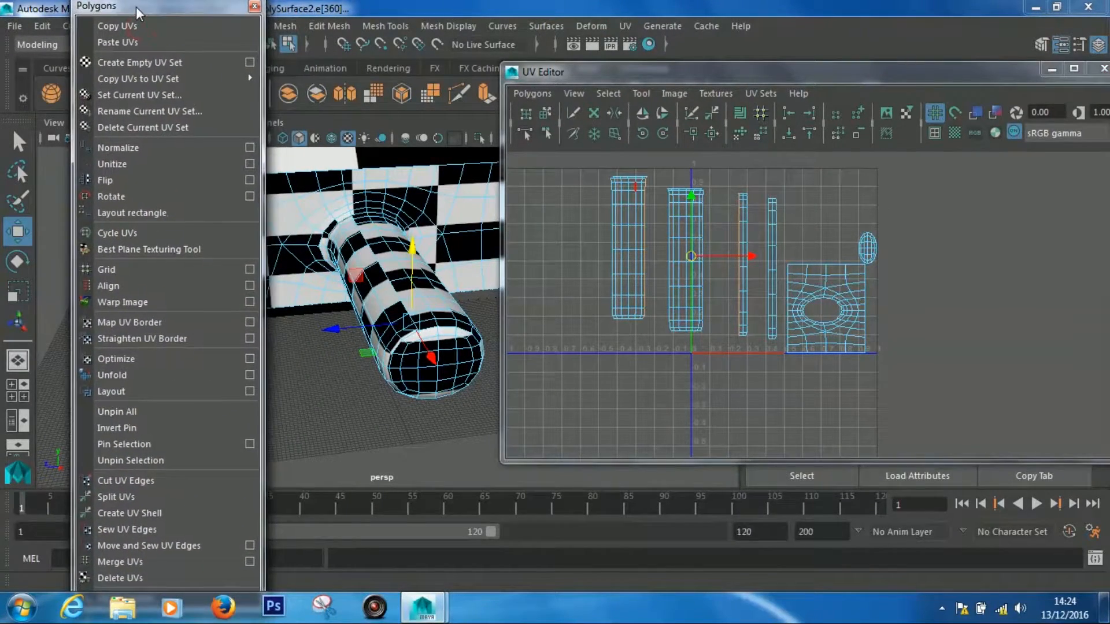
left_click(158, 550)
right_click_drag(626, 242, 575, 221)
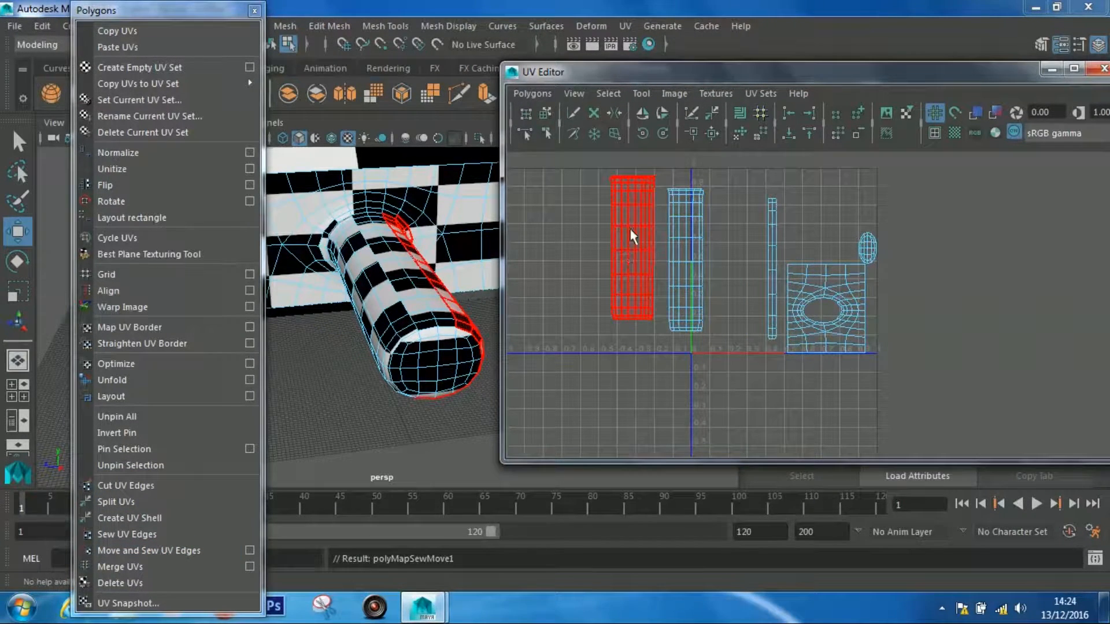
Select the full chain of edges down the right border of the enlarged handle shell, shared with the second wide shell
right_click_drag(642, 220, 644, 185)
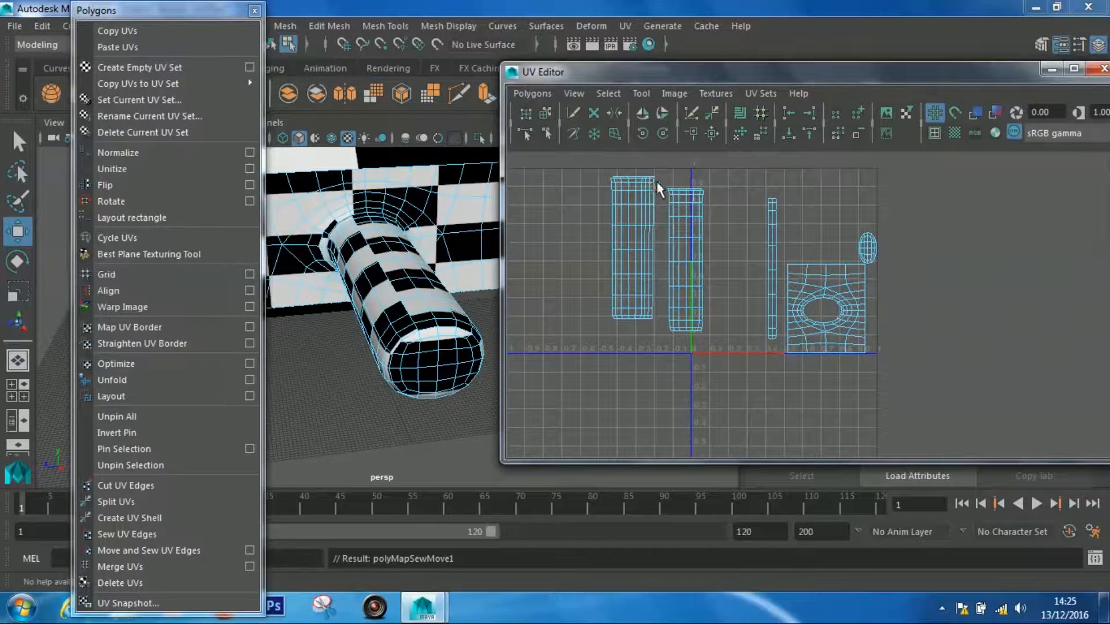
key("super")
key("super")
right_click_drag(657, 186, 825, 352, "alt")
middle_click_drag(825, 351, 698, 197, "alt")
left_click(695, 200)
left_click(697, 237)
left_click(693, 287, "shift")
left_click(696, 318, "shift")
left_click(694, 394, "shift")
left_click(694, 442, "shift")
middle_click_drag(720, 418, 724, 300, "alt")
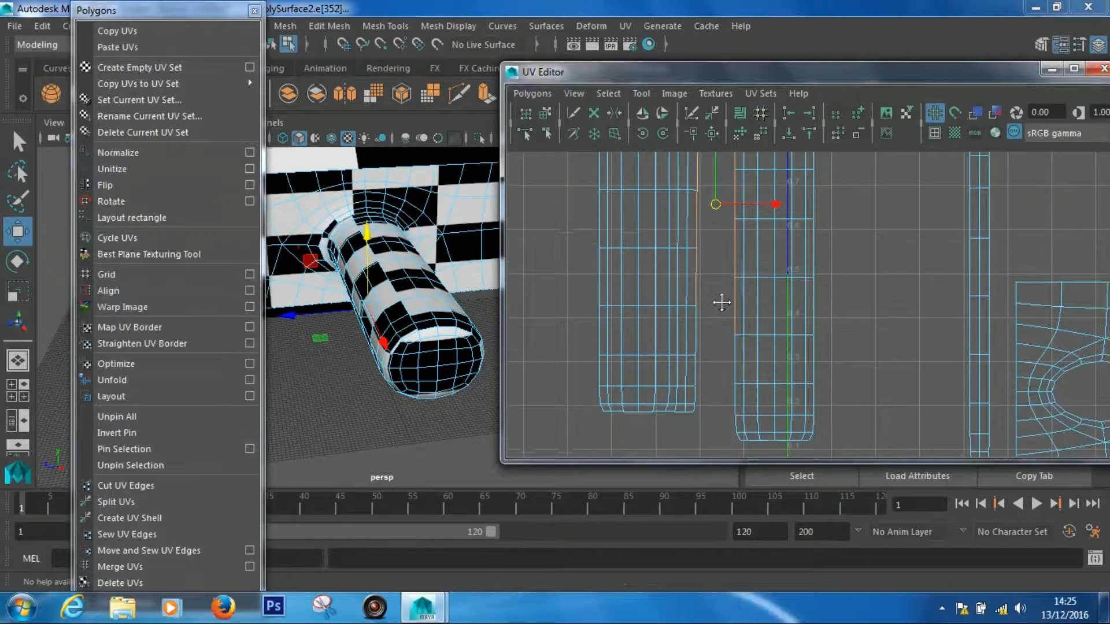
left_click(695, 398, "shift")
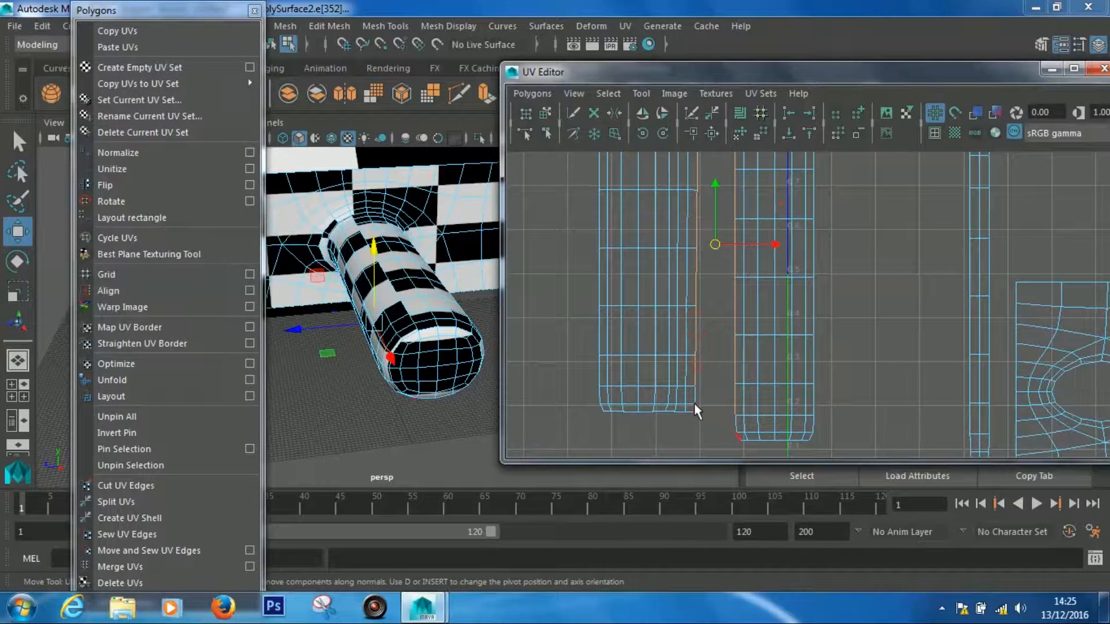
left_click(695, 398, "shift")
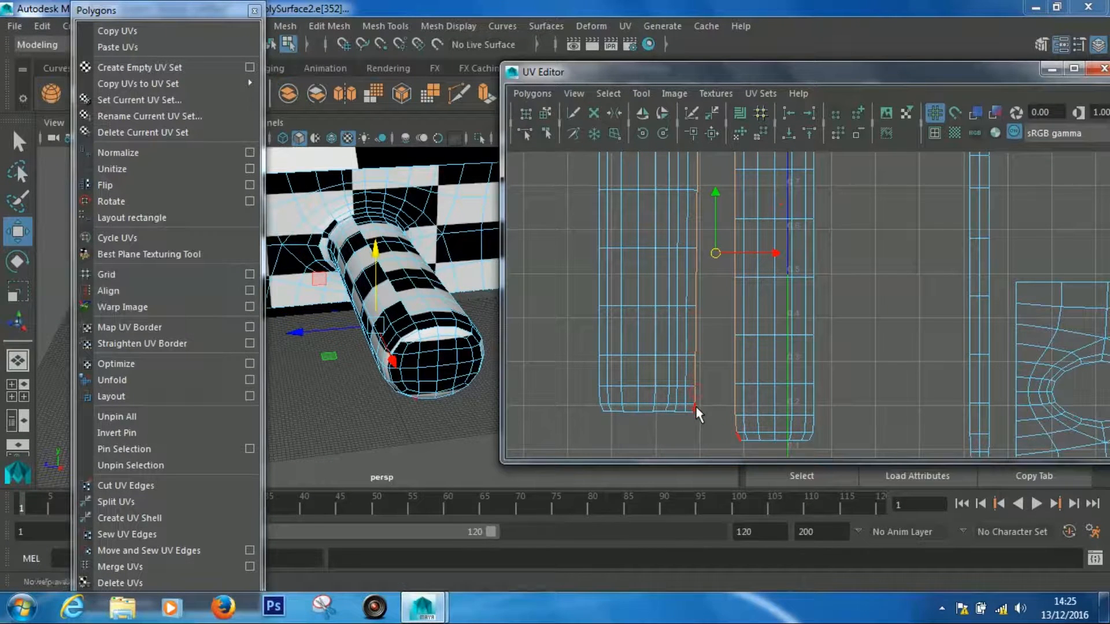
Move and Sew the selected edges to join the second wide handle shell, and check the combined shell on the mesh
left_click(156, 549)
right_click_drag(739, 238, 700, 233)
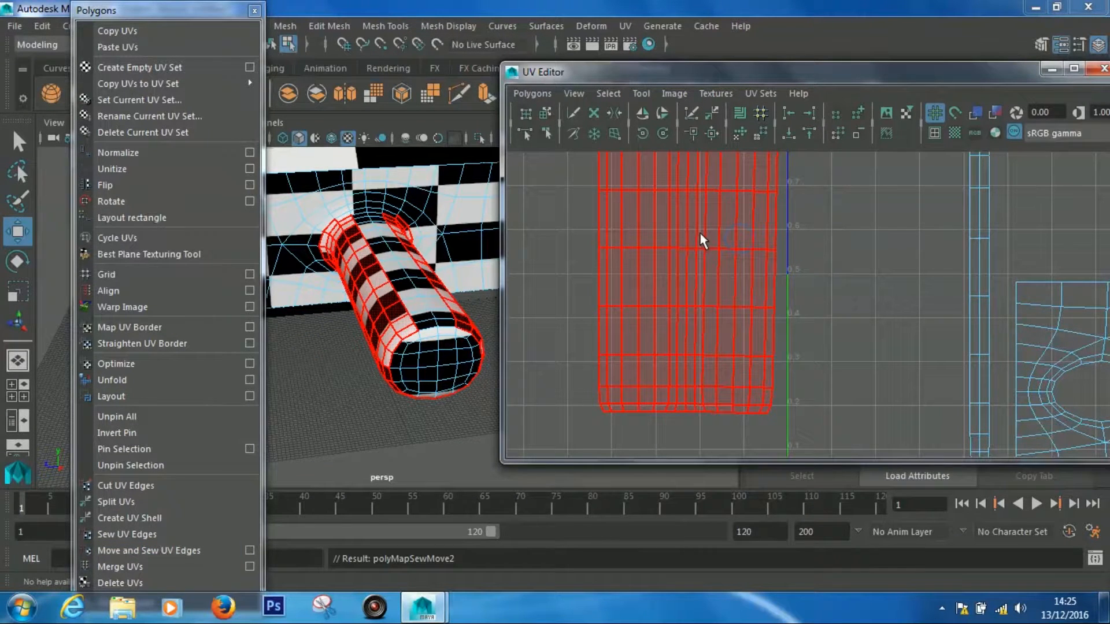
mouse_move(451, 390)
left_mouse_down("alt")
mouse_move(441, 339)
mouse_move(446, 397)
left_mouse_up("alt")
Select all the edges along the left border of the remaining narrow handle shell
left_click(684, 376)
middle_click_drag(684, 376, 711, 309, "alt")
left_click(840, 197)
middle_click_drag(835, 191, 811, 230, "alt")
left_click(801, 202)
right_click_drag(802, 202, 608, 171, "alt")
left_click(817, 234)
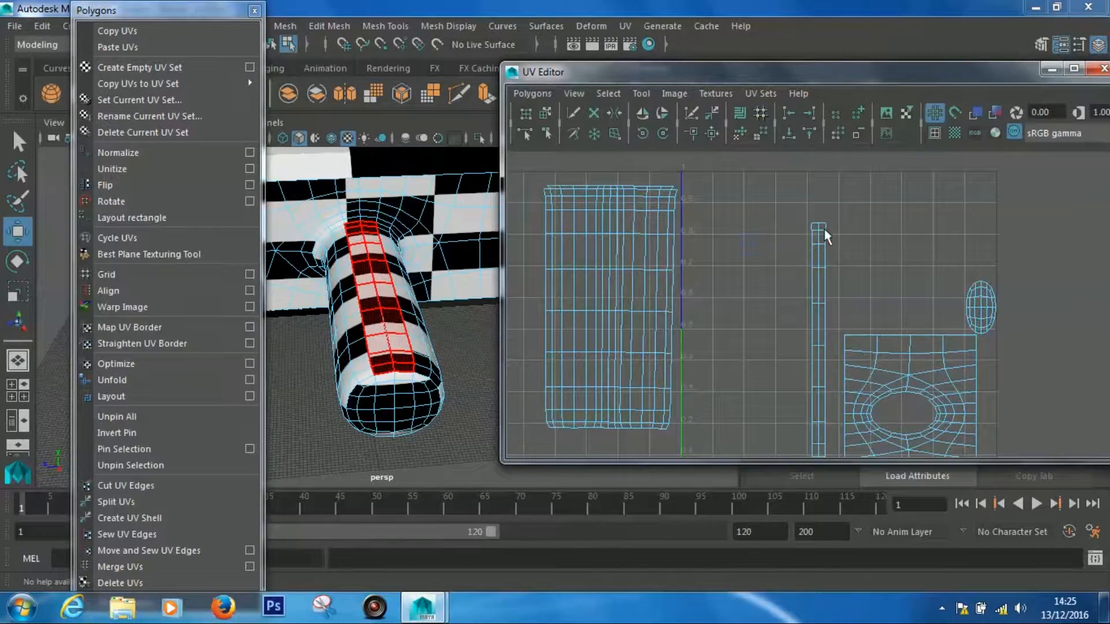
mouse_move(813, 229)
right_mouse_down()
mouse_move(808, 194)
mouse_move(810, 210)
right_mouse_up()
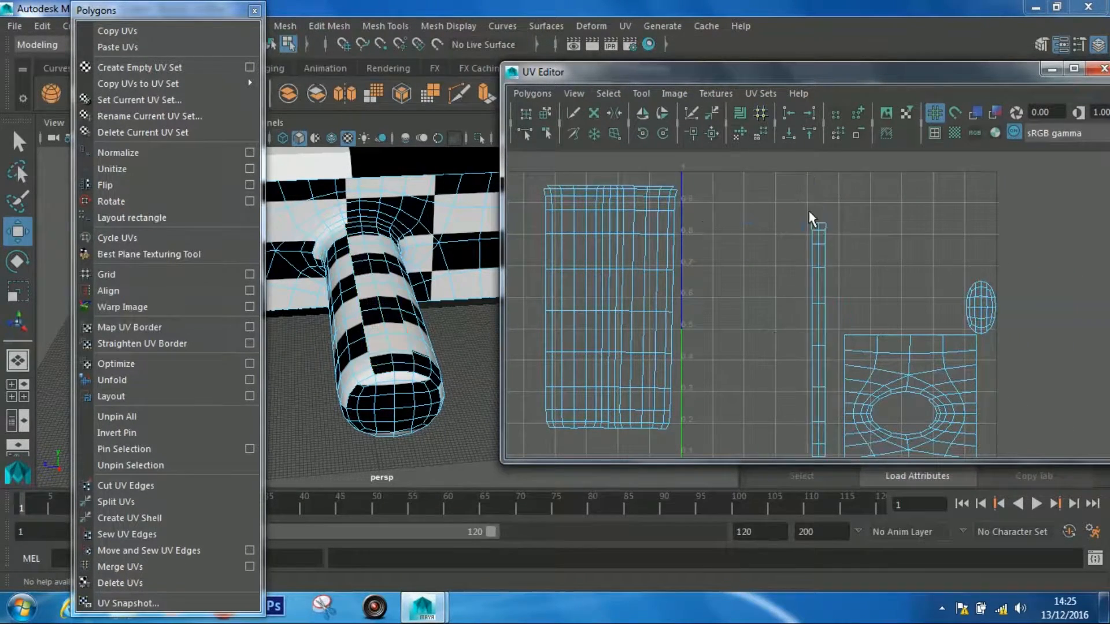
left_click(813, 238)
left_click(813, 248, "shift")
left_click(813, 275, "shift")
left_click(813, 303, "shift")
left_click(811, 355, "shift")
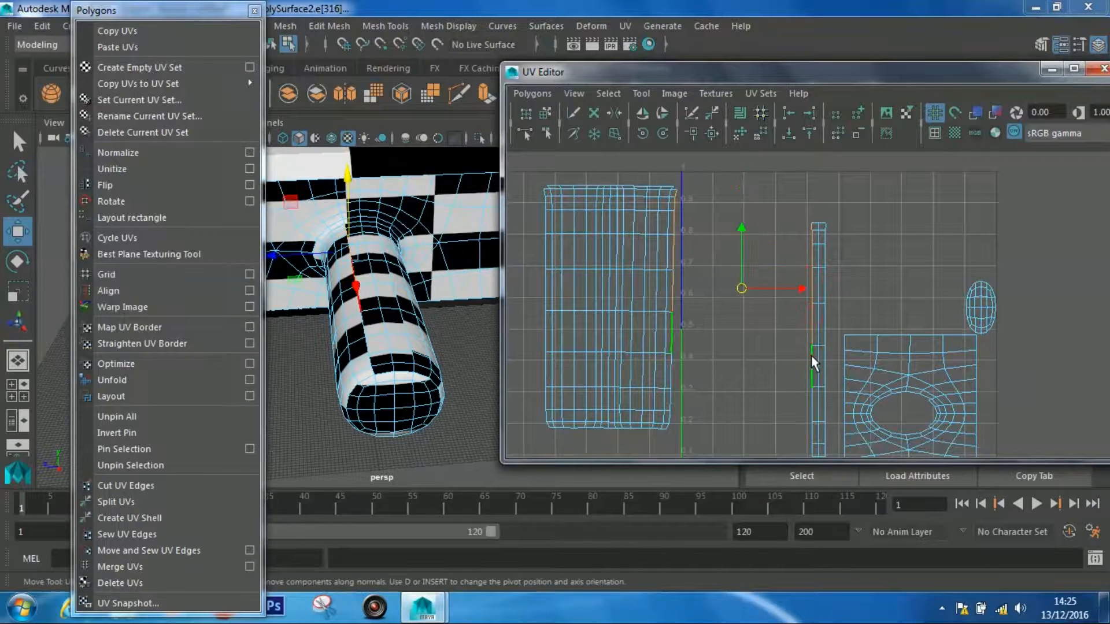
left_click(811, 412, "shift")
left_click(807, 430, "shift")
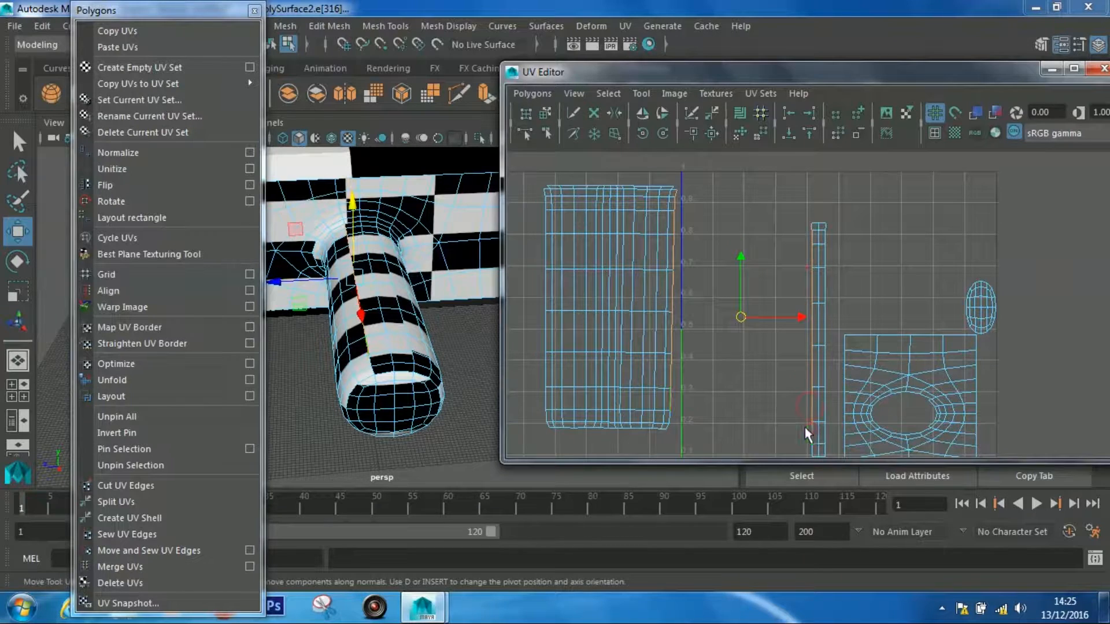
middle_click_drag(782, 408, 785, 357, "alt")
left_click(814, 390, "shift")
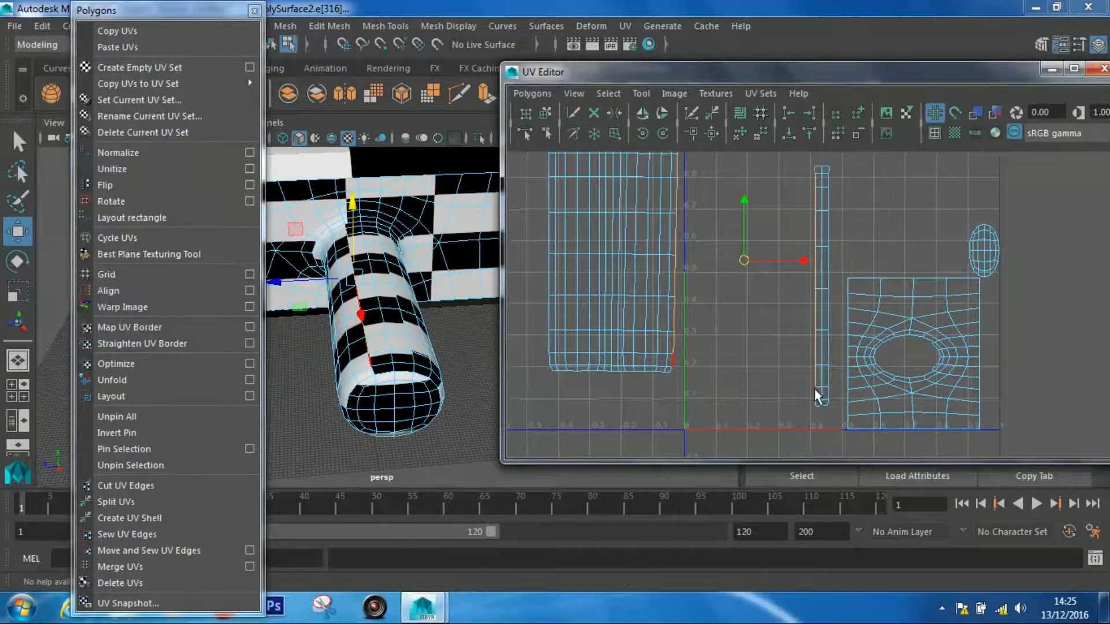
left_click(815, 402, "shift")
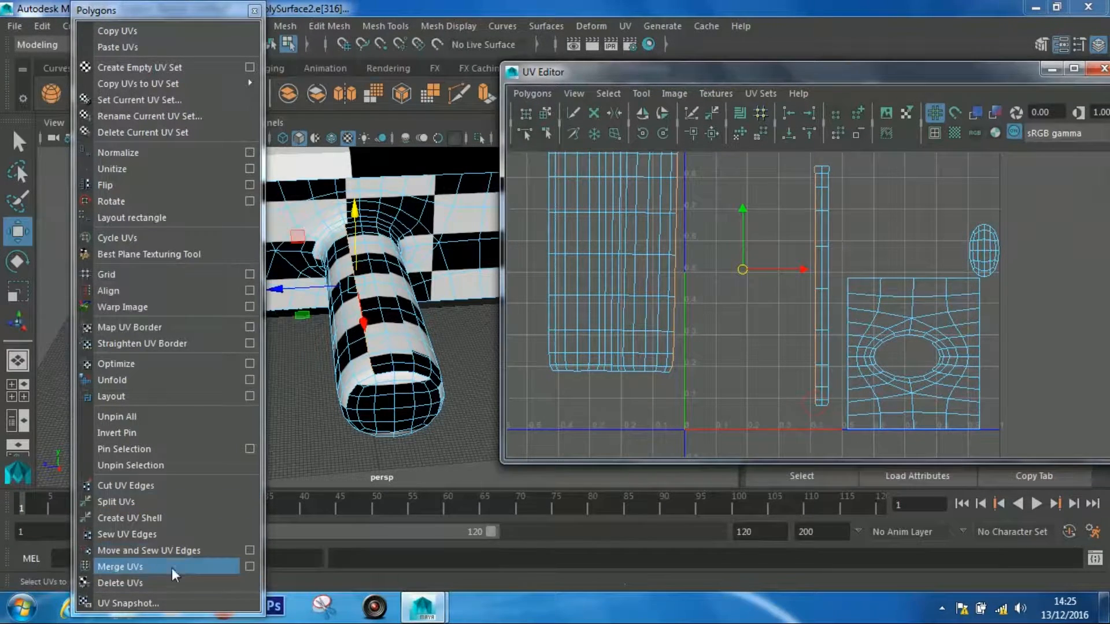
Move and Sew the selected edges to join the last narrow strip, and switch back to shell selection
left_click(173, 550)
middle_click_drag(726, 349, 751, 340, "alt")
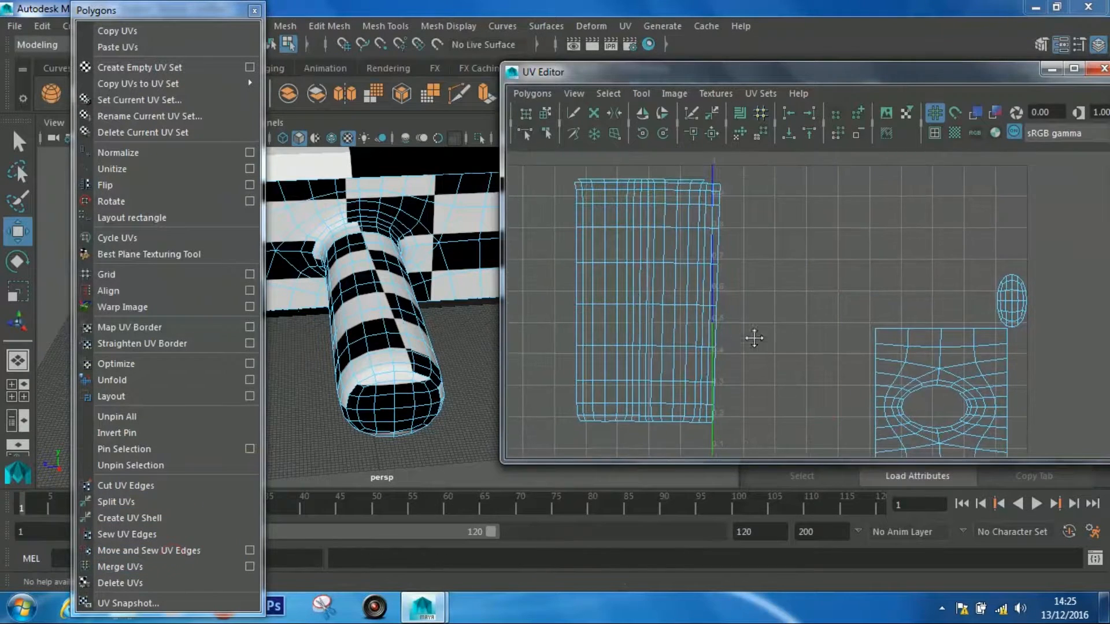
right_click(633, 292)
right_click_drag(633, 295, 572, 267)
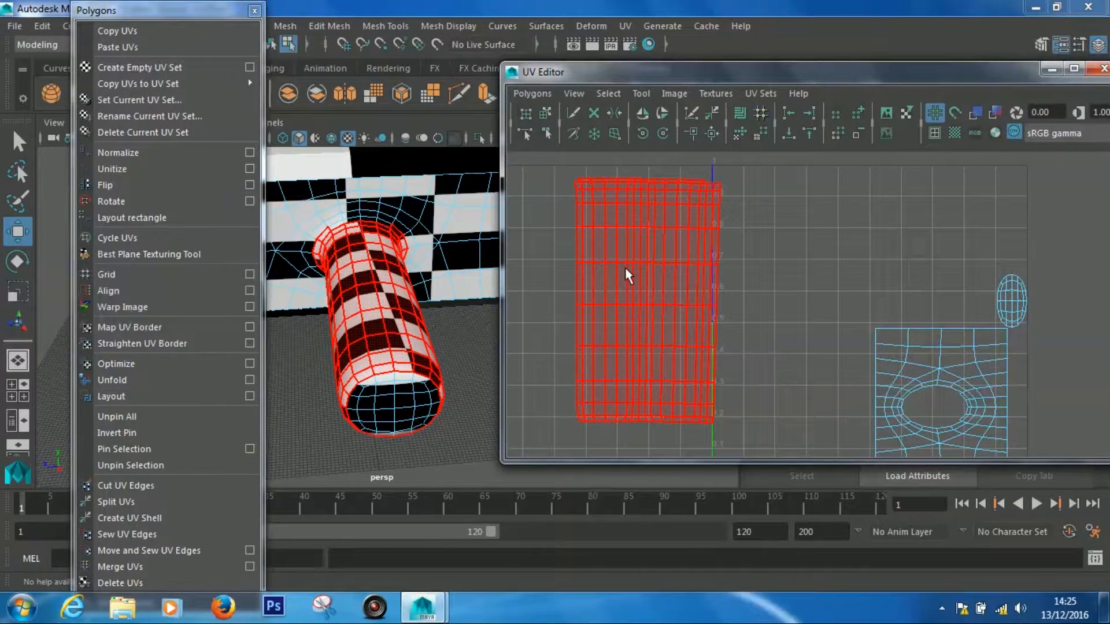
Examine where the handle meets the hammer head, comparing the handle shell's upper border with the hole in the head shell
middle_click_drag(382, 248, 408, 280, "alt")
left_click(409, 282)
right_click_drag(409, 282, 514, 370, "alt")
middle_click_drag(412, 265, 429, 318, "alt")
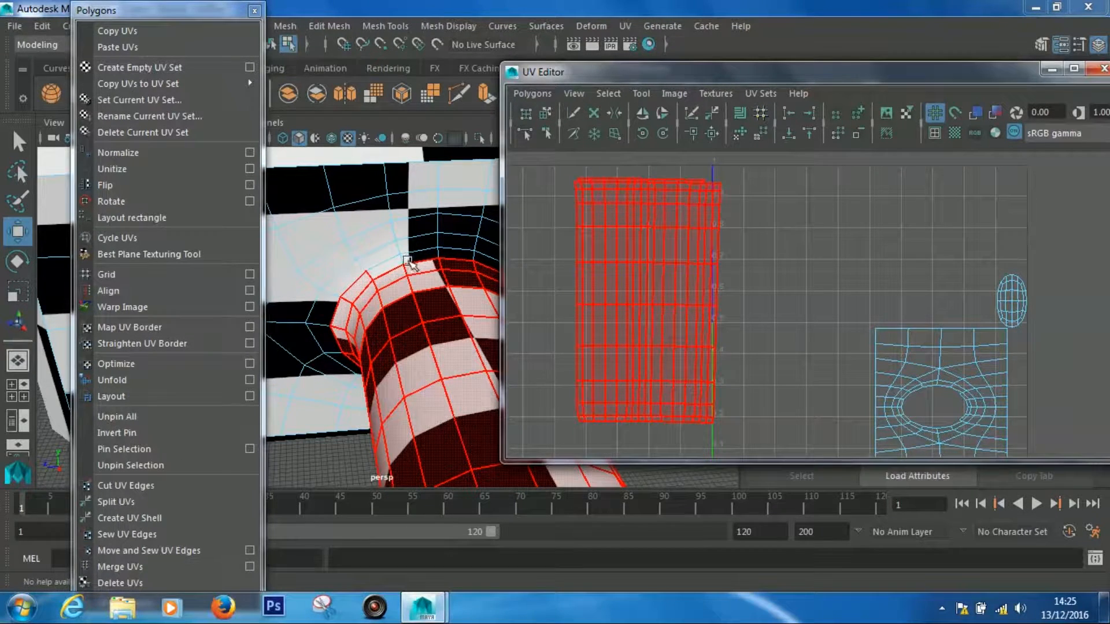
scroll(769, 261, "up", 6)
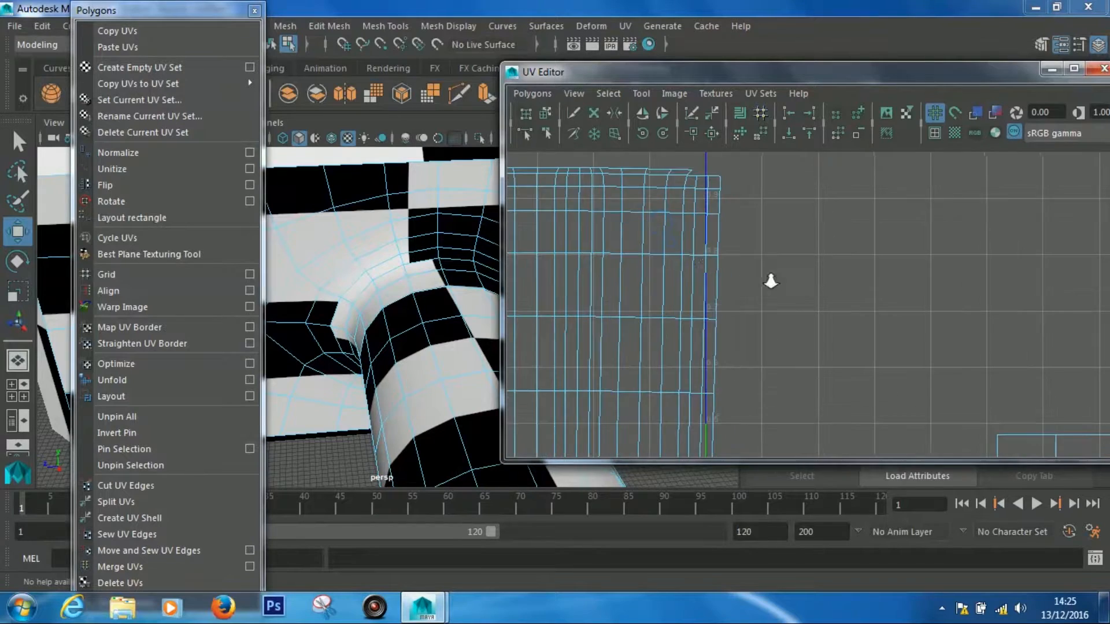
scroll(648, 249, "up", 2)
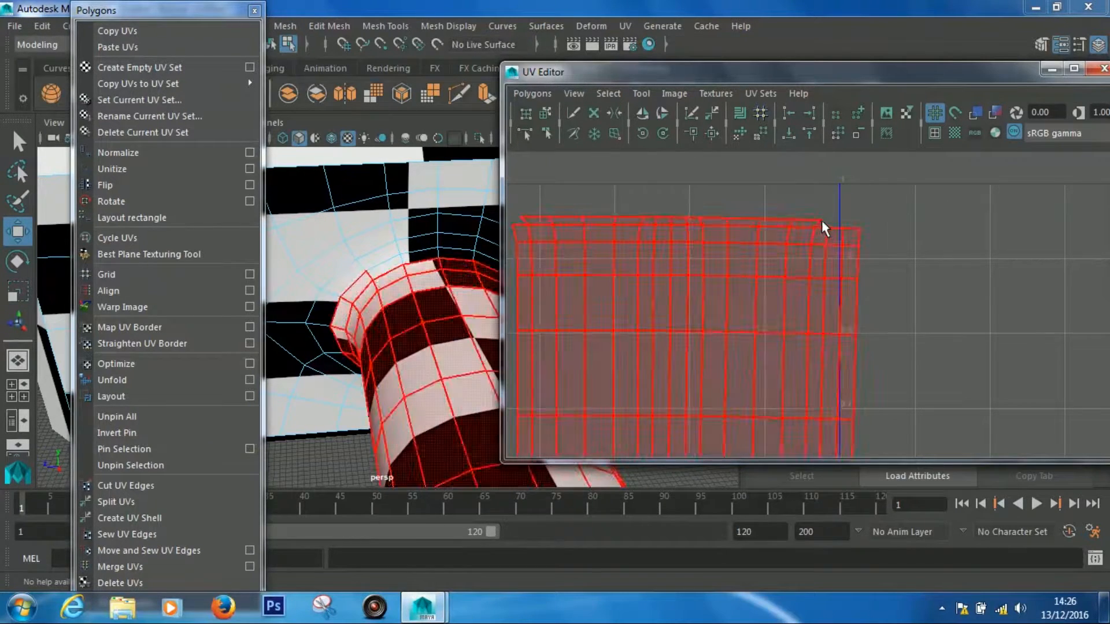
middle_click_drag(785, 230, 805, 235, "alt")
middle_click_drag(964, 370, 899, 305, "alt")
scroll(902, 312, "down", 4)
middle_click_drag(897, 359, 860, 319, "alt")
scroll(887, 339, "up", 5)
middle_click_drag(907, 352, 828, 290, "alt")
right_click_drag(828, 290, 918, 331, "alt")
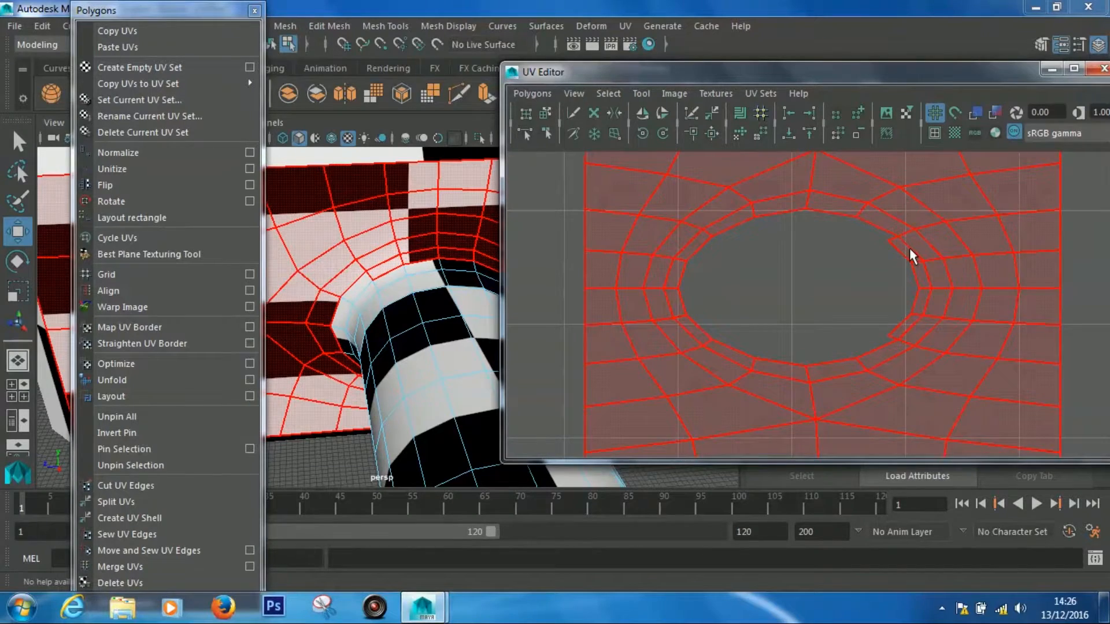
right_click_drag(911, 291, 834, 249, "alt")
key("super")
key("super")
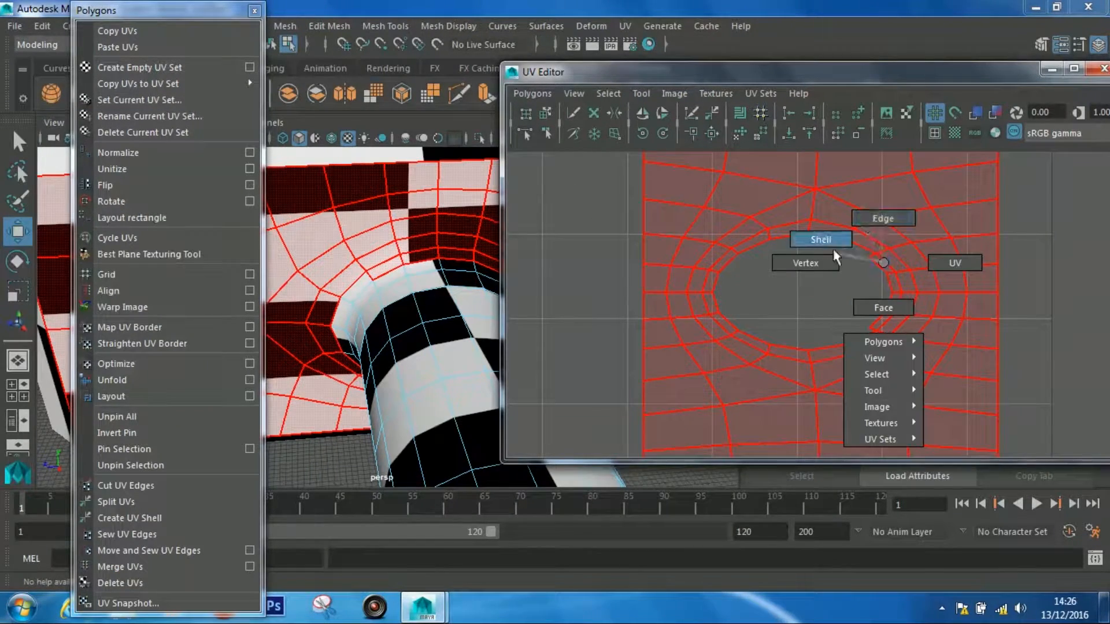
Select the faces beside the notch in the head shell's hole and compare them with the gap atop the handle shell
right_click_drag(883, 307, 883, 308)
left_click(885, 280)
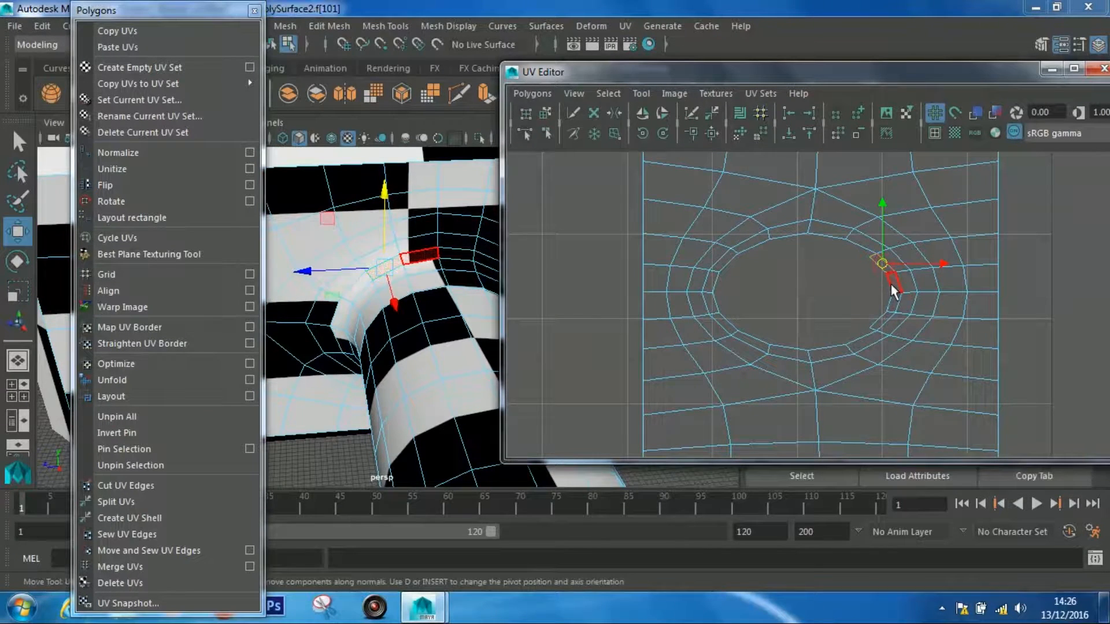
left_click(894, 300)
middle_click_drag(580, 260, 861, 318, "alt")
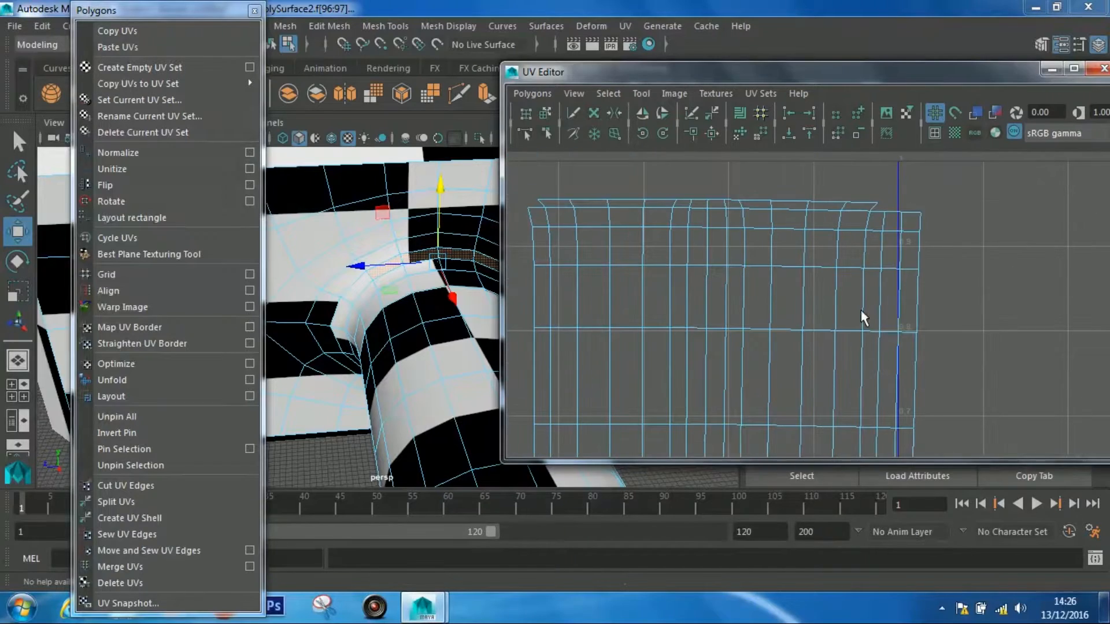
key("super")
middle_click_drag(1041, 437, 807, 268, "alt")
right_click_drag(977, 338, 746, 185, "alt")
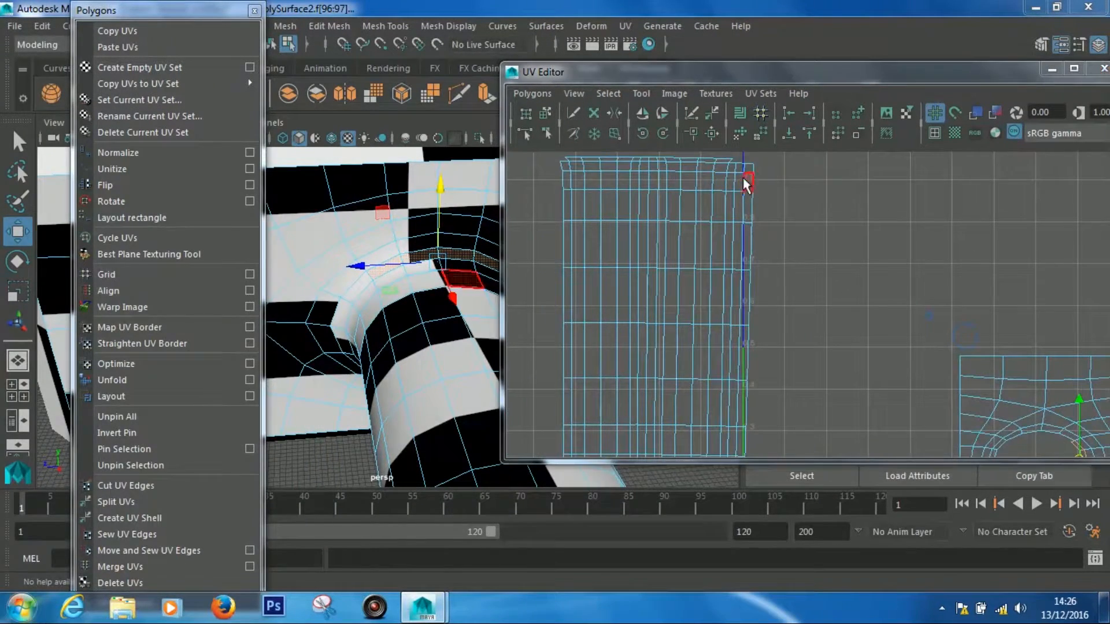
key("super")
middle_click_drag(1047, 424, 966, 351, "alt")
Switch to edge selection and pick edges beside the notch in the head shell's hole to check which ones border the stray faces
key("super")
right_click_drag(988, 373, 990, 336)
left_click(1001, 384)
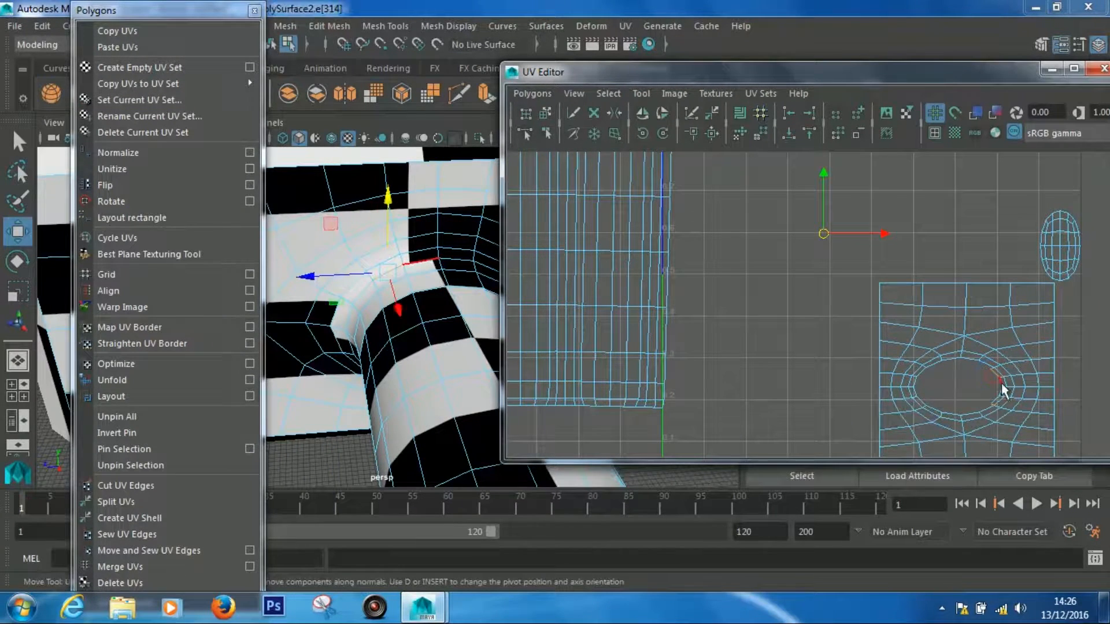
left_click(979, 325)
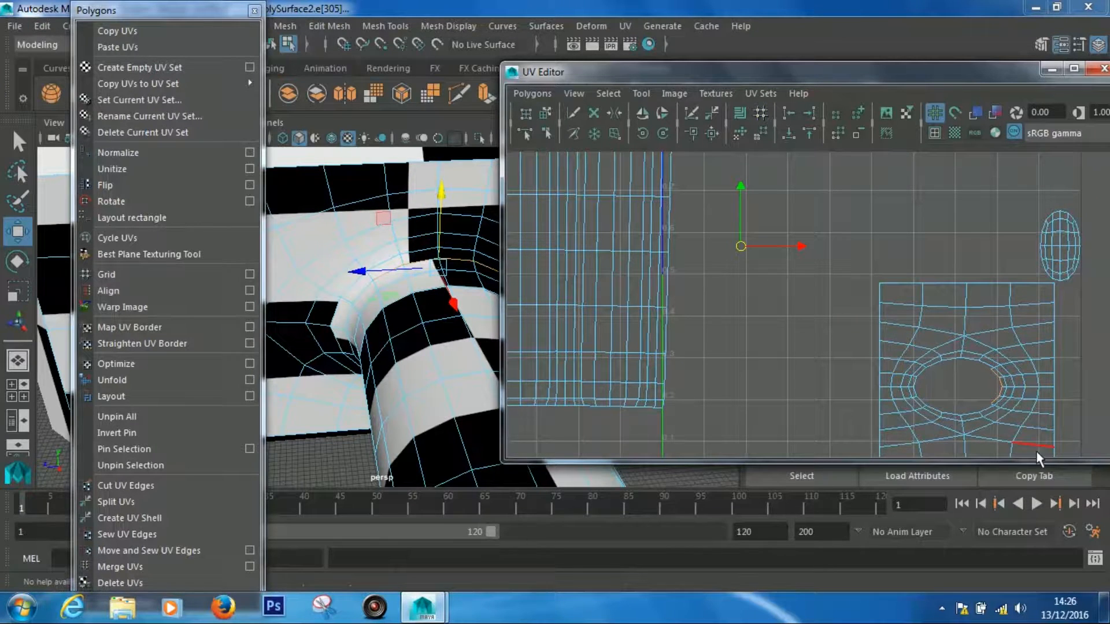
Select the four edges separating the protruding strip of faces from the head shell's hole and cut the UVs along them
middle_click_drag(994, 370, 880, 311, "alt")
right_click_drag(890, 310, 1032, 404, "alt")
middle_click_drag(950, 375, 791, 284, "alt")
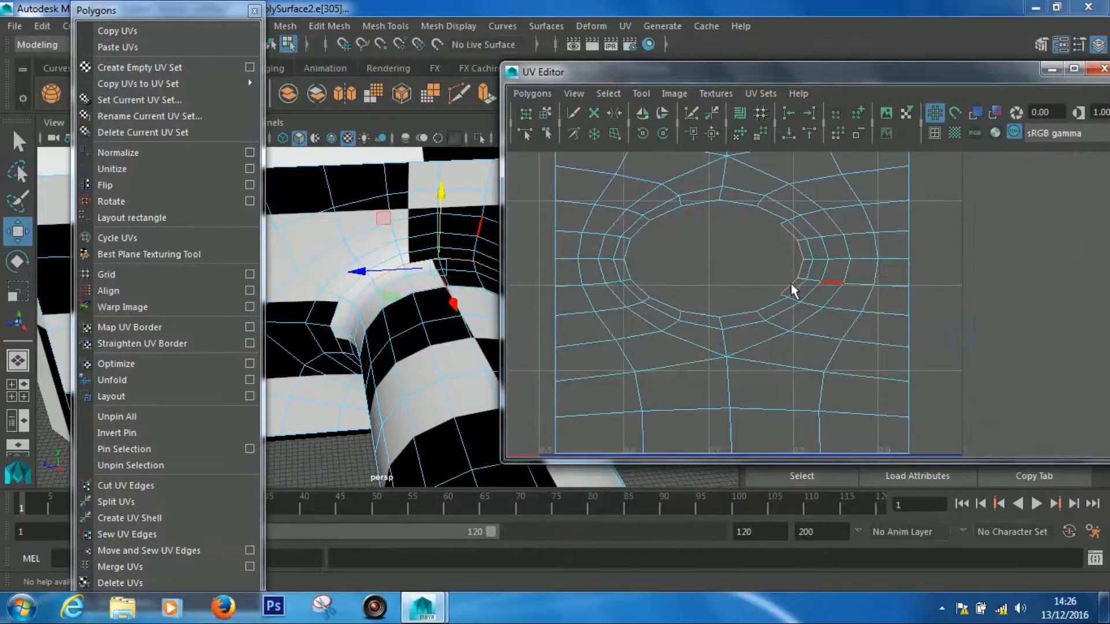
right_click_drag(791, 283, 845, 318, "alt")
key("super")
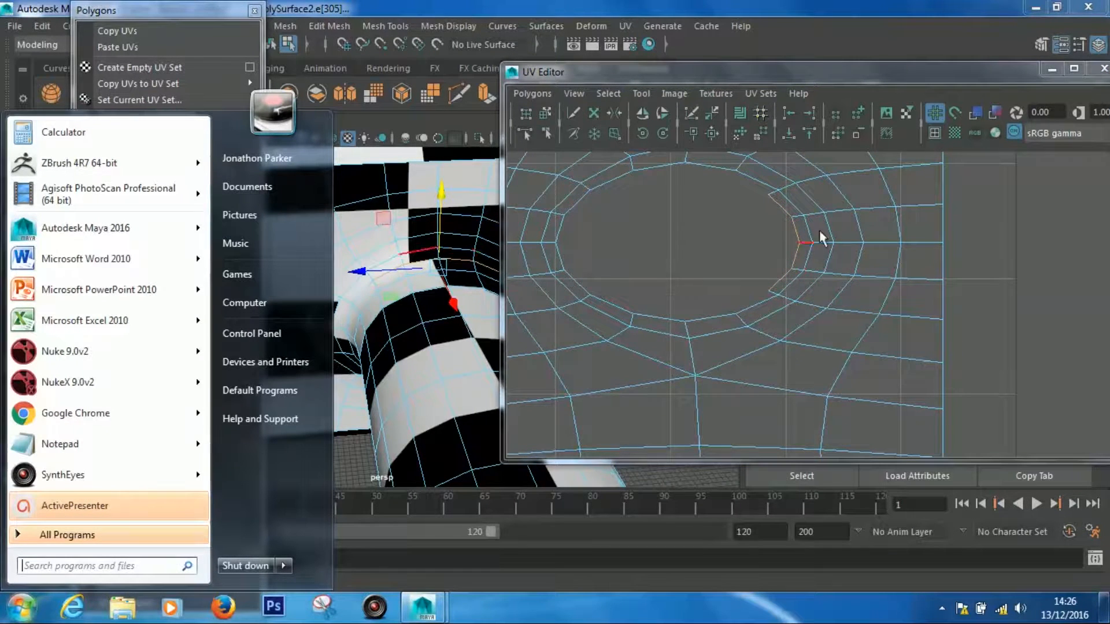
left_click(793, 284)
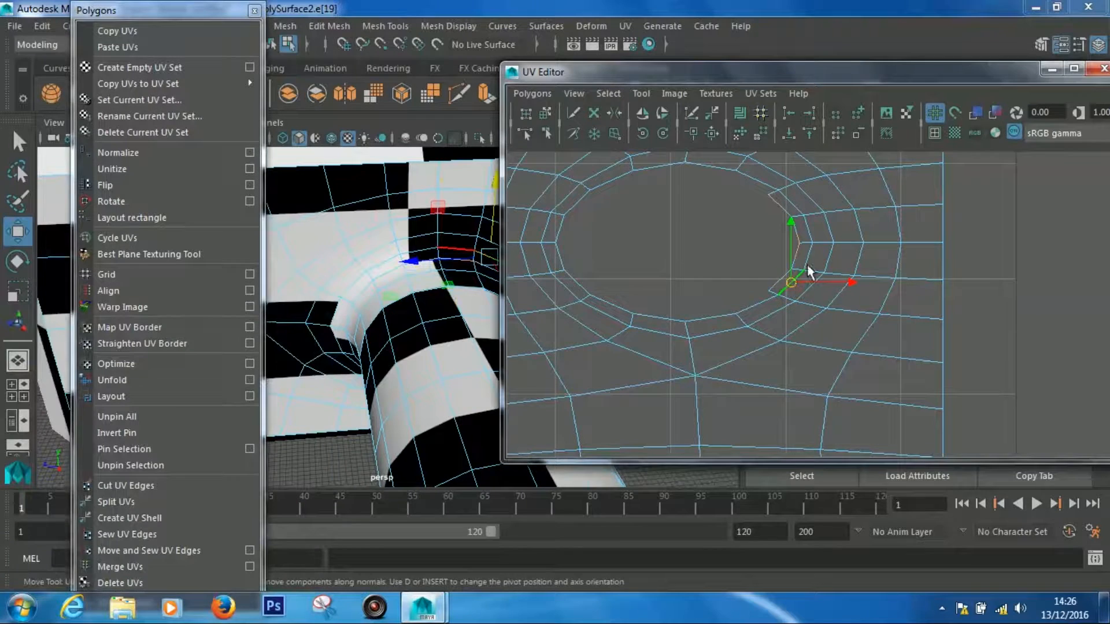
left_click(811, 254, "shift")
left_click(810, 227, "shift")
left_click(786, 195, "shift")
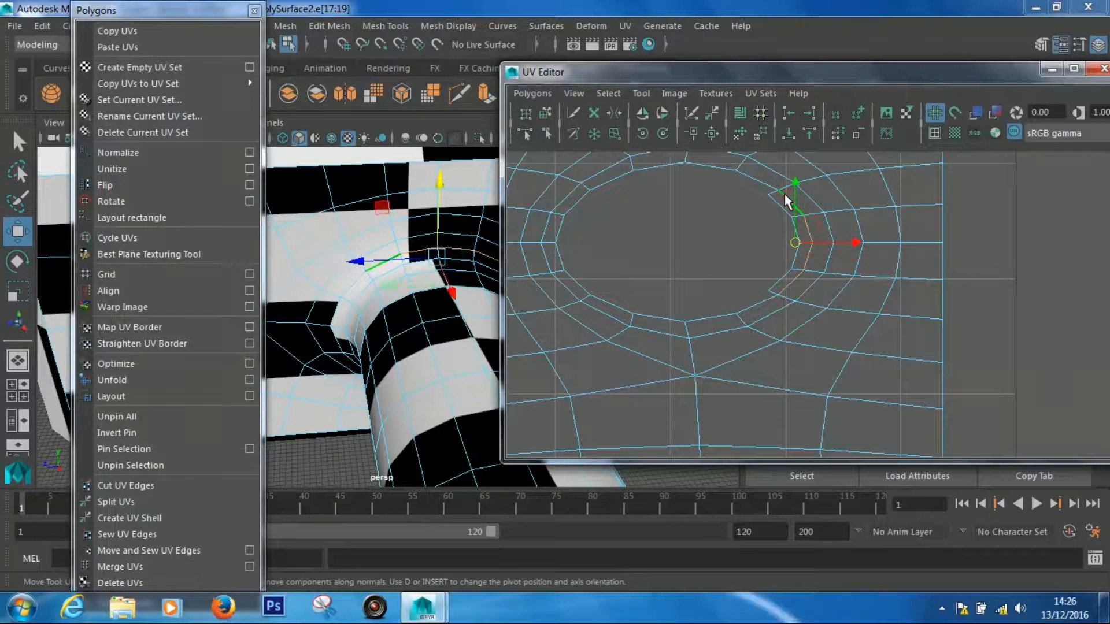
left_click(118, 487)
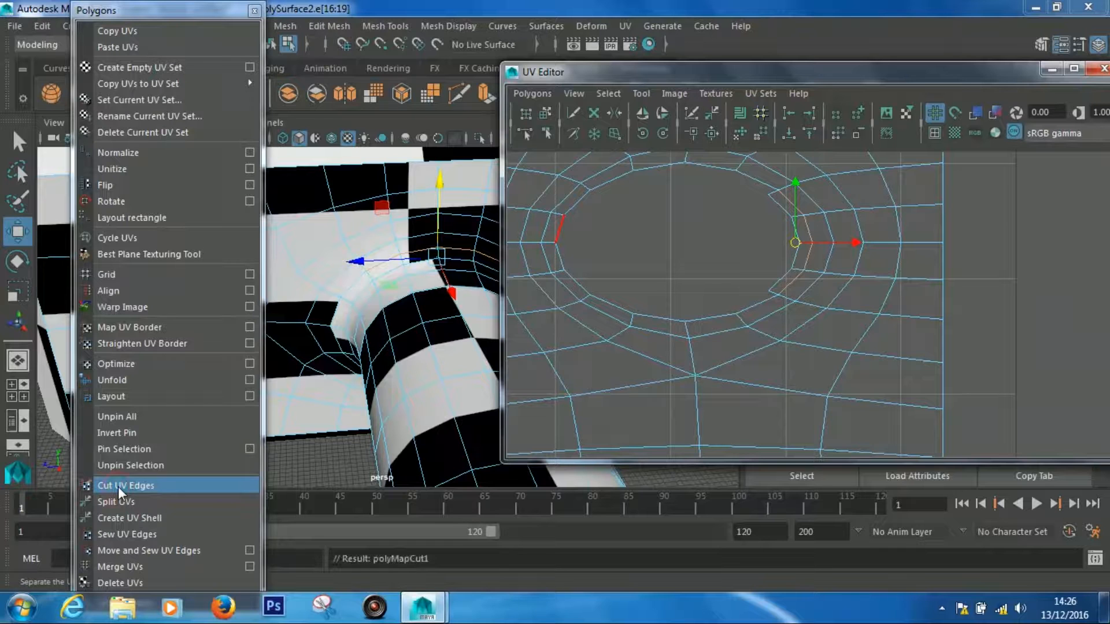
left_click(118, 486)
Select the cut-off strip as a shell and move it out of the head shell to beside the handle shell's upper right corner
right_click_drag(789, 295, 727, 270)
left_click(799, 265)
left_click(797, 259)
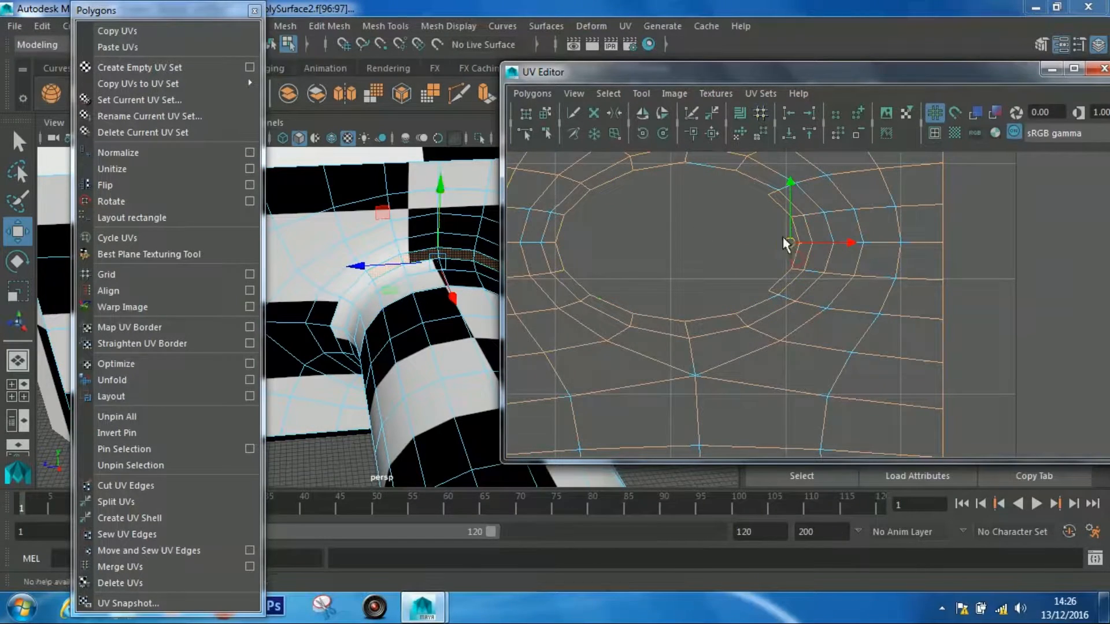
left_click_drag(783, 238, 700, 248)
scroll(699, 246, "down", 6)
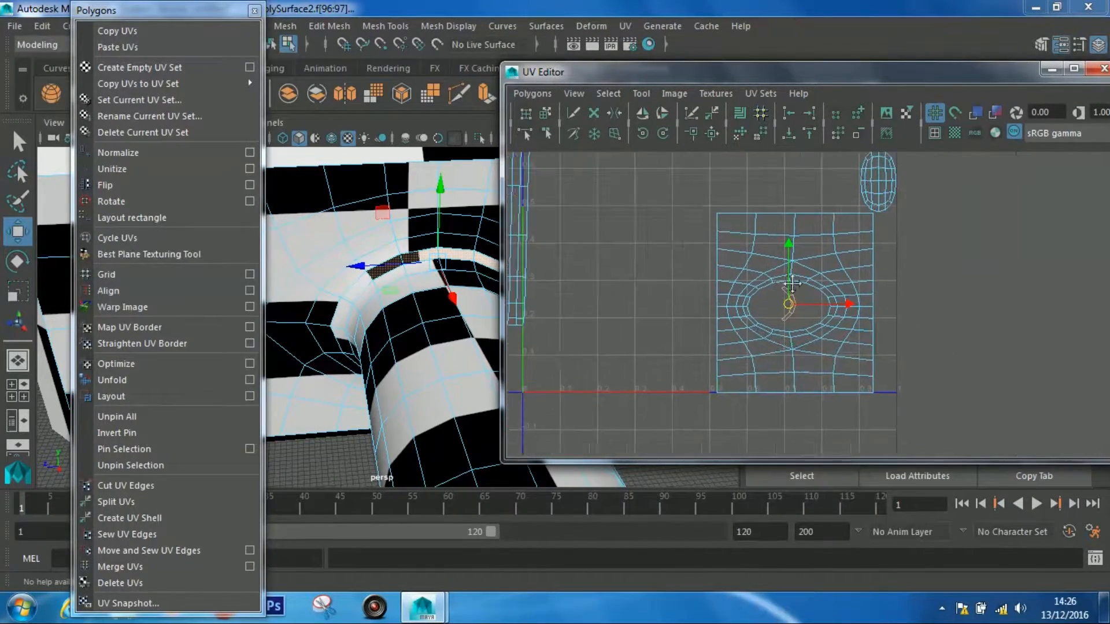
key("super")
key("Escape")
scroll(810, 347, "up", 5)
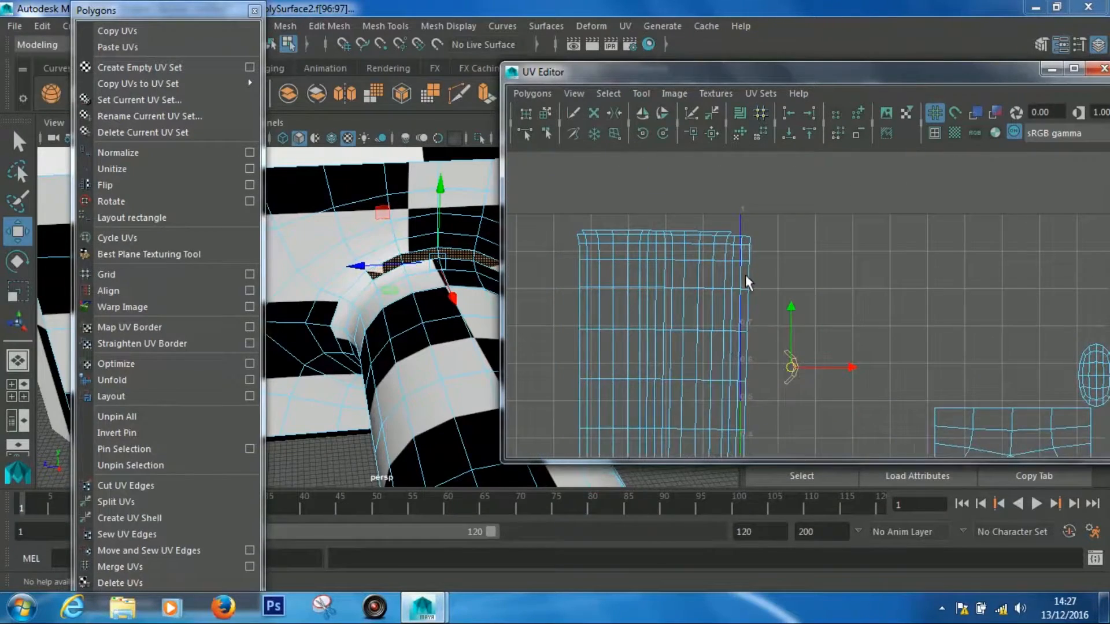
middle_click_drag(796, 274, 864, 383, "alt")
Select the handle shell's border edges in the gap near its upper right corner and Move and Sew the loose strip onto them
right_click(729, 317)
left_click(730, 272)
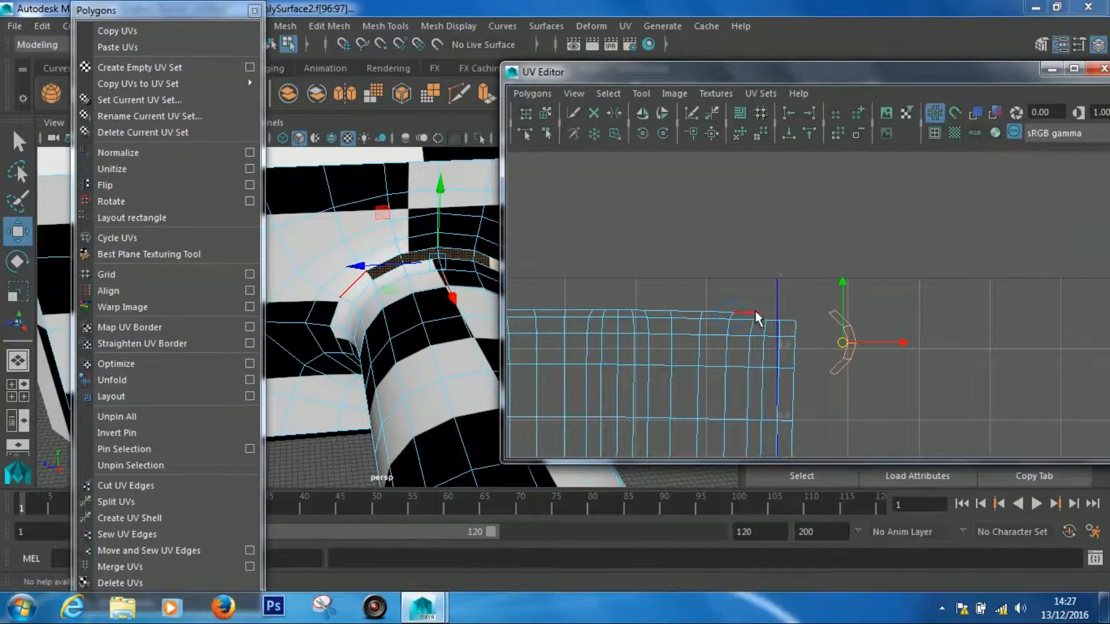
left_click(756, 313)
left_click(772, 320, "shift")
left_click(110, 551)
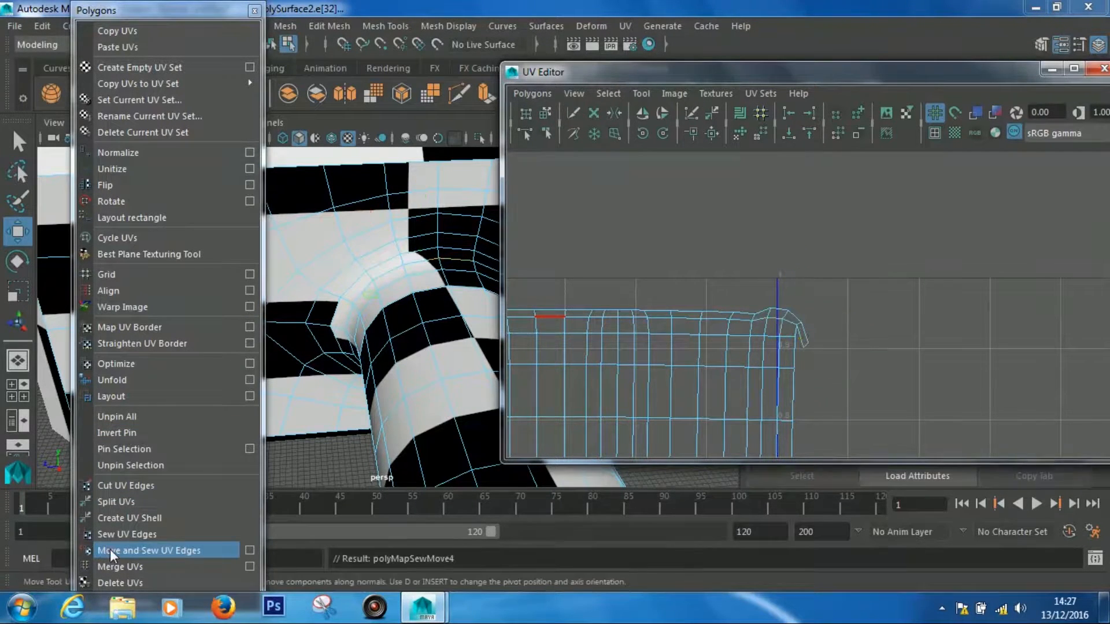
middle_click_drag(776, 294, 840, 243, "alt")
Select the short edge where the last face overhangs the handle shell's upper right corner and cut its UVs
key("super")
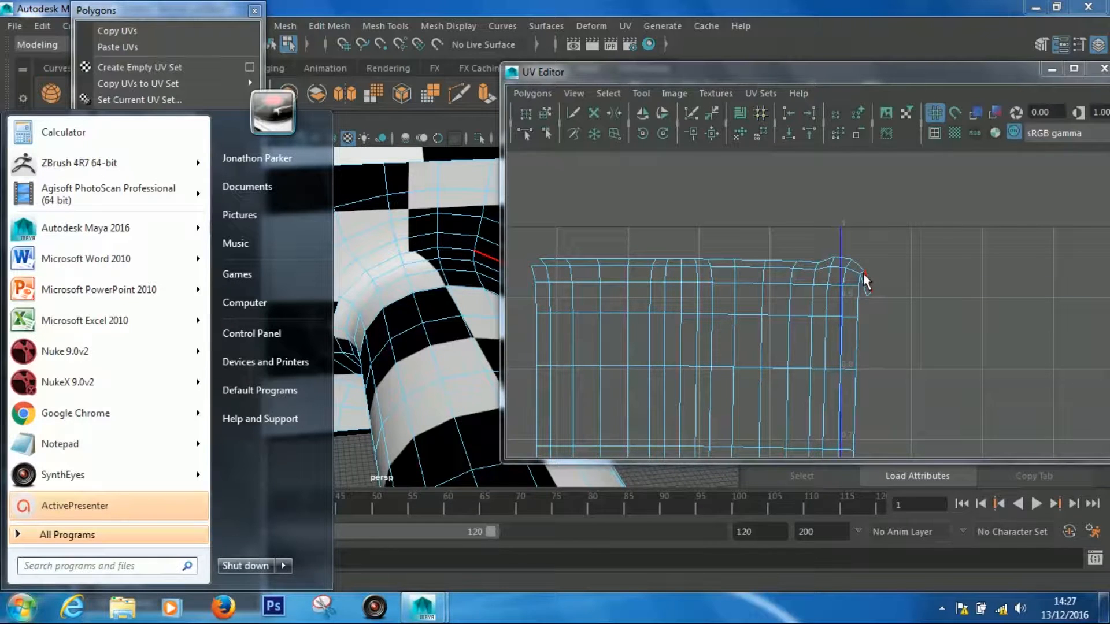
left_click(862, 277)
scroll(870, 272, "up", 3)
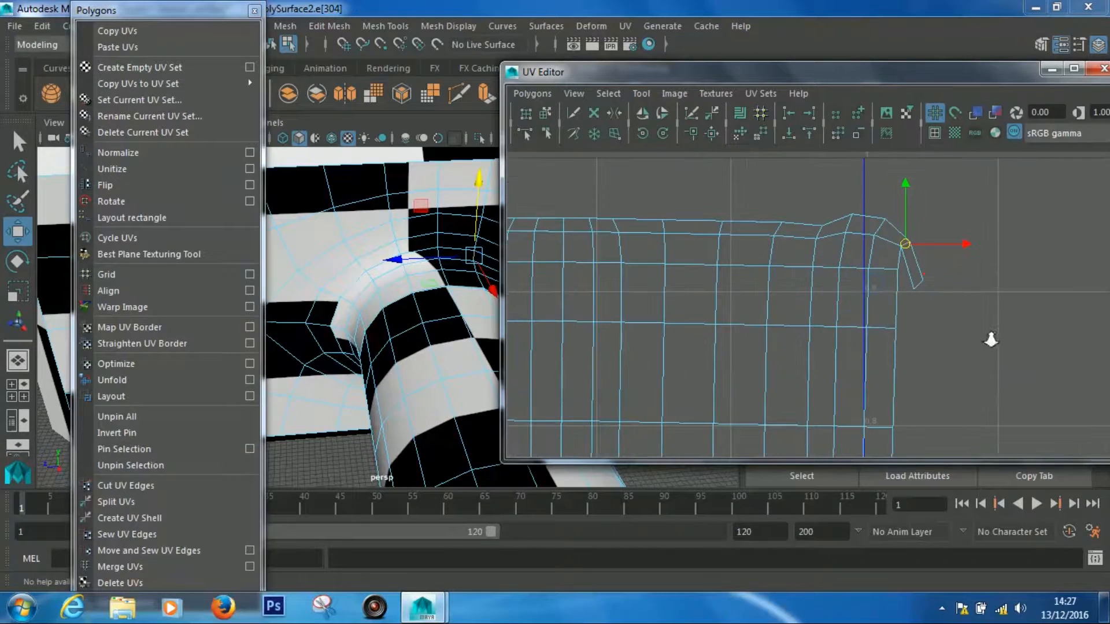
scroll(925, 293, "up", 3)
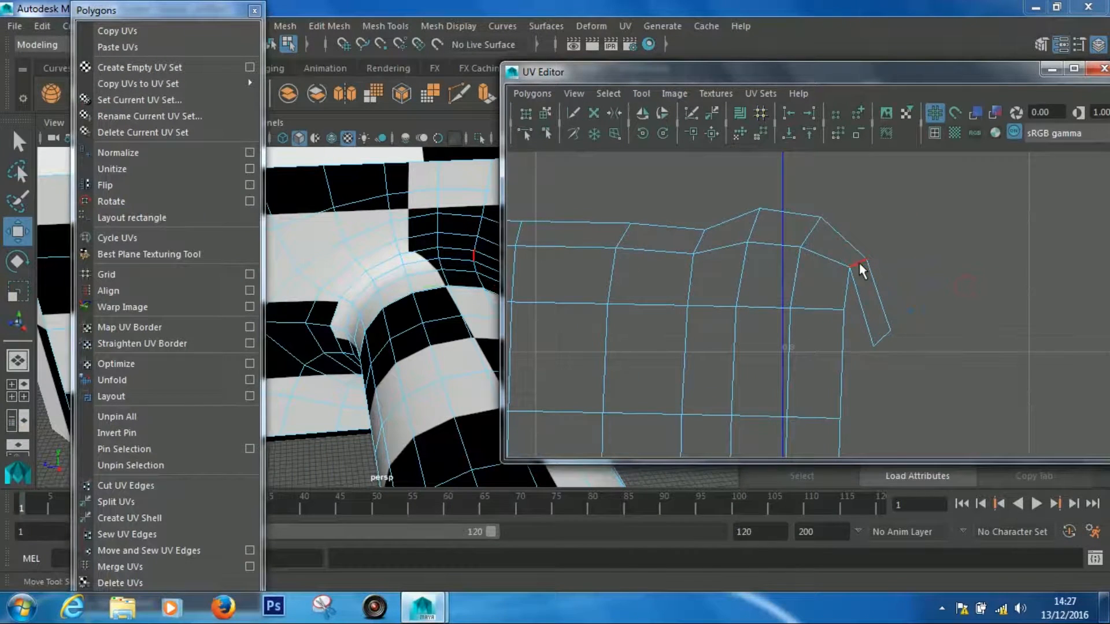
left_click(133, 492)
Select the cut-off overhanging face as a shell and move it across to the handle shell's upper left corner
right_click_drag(862, 282, 800, 257)
scroll(833, 300, "down", 5)
key("super")
left_click_drag(832, 303, 680, 244)
middle_click_drag(682, 243, 910, 240, "alt")
key("super")
left_click_drag(907, 243, 683, 259)
Select the matching border edge at the handle shell's upper left corner and Move and Sew the loose face onto it
scroll(676, 271, "up", 3)
right_click_drag(668, 269, 675, 224)
left_click(688, 266)
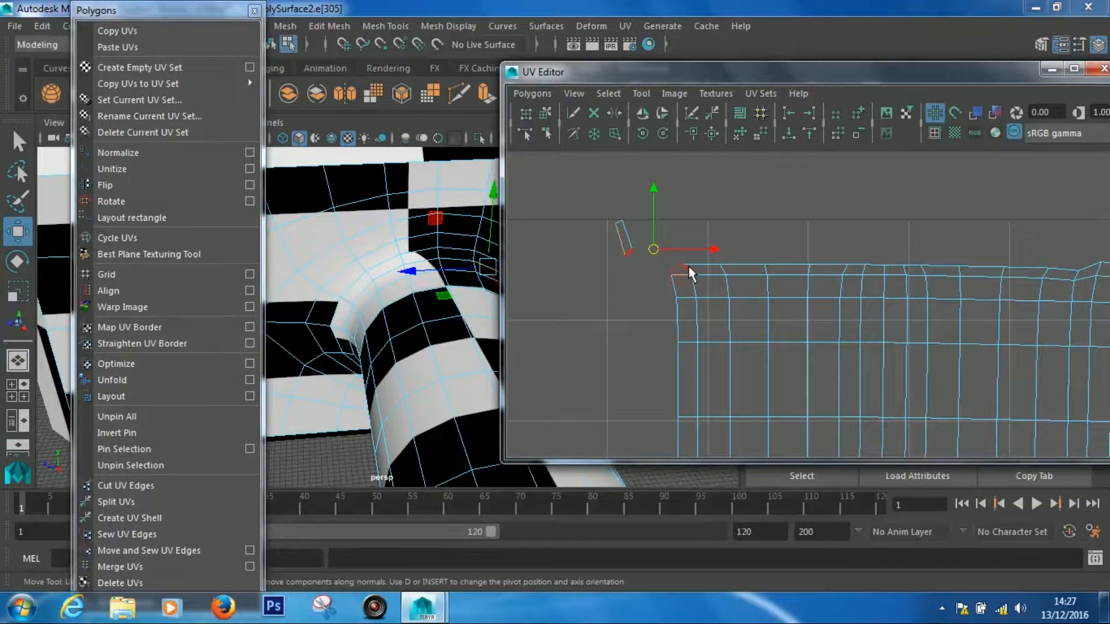
left_click(117, 549)
Switch to shell selection and inspect the joined handle shell against the handle-to-head joint on the model
scroll(934, 367, "down", 4)
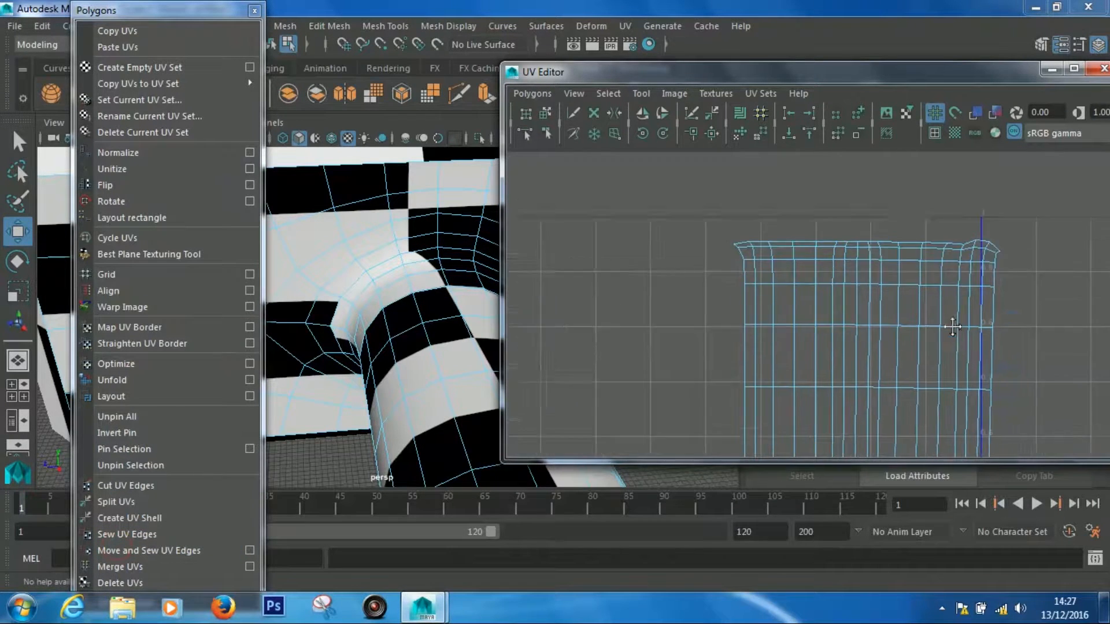
left_click(866, 340)
right_click_drag(865, 338, 831, 330)
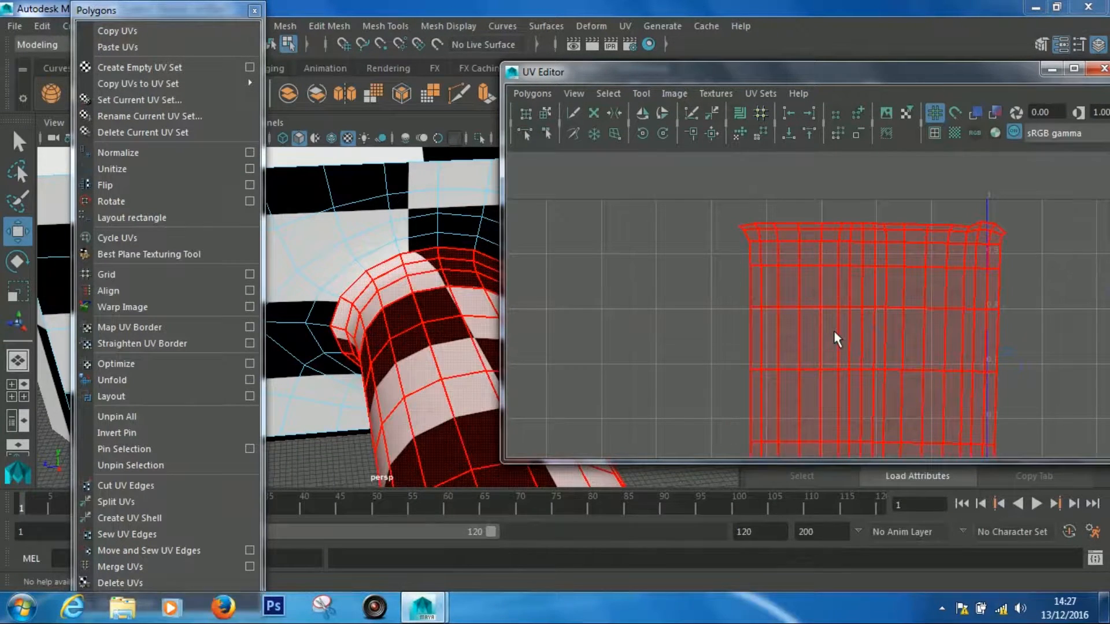
left_click_drag(448, 347, 422, 317, "alt")
left_click(644, 355)
key("super")
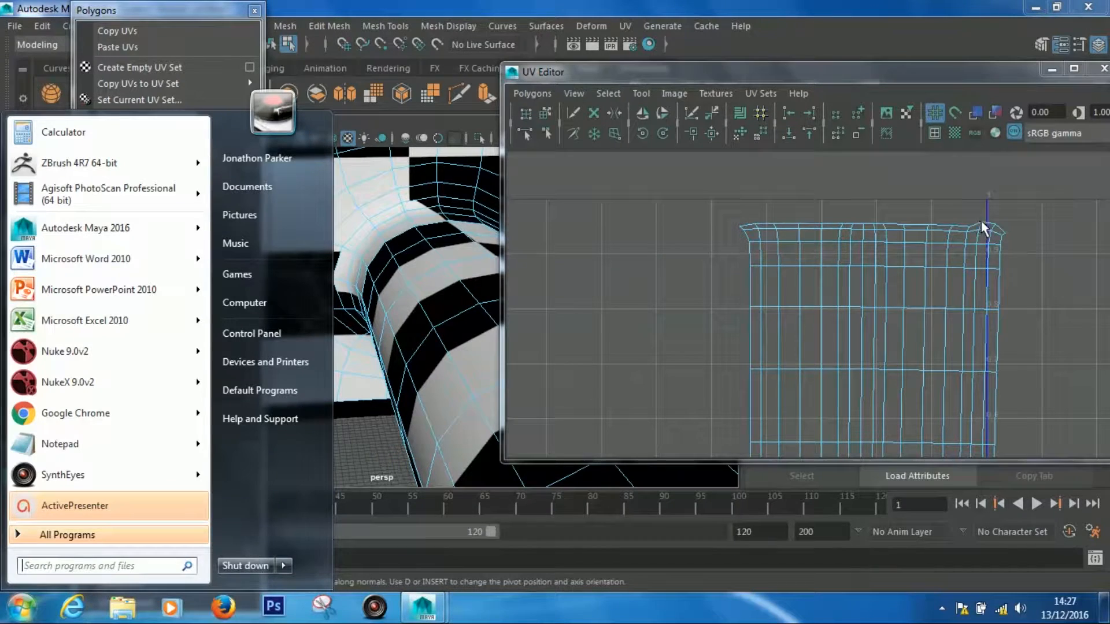
Select the entire handle shell and Unfold its UVs
right_click_drag(887, 294, 641, 211, "alt")
middle_click_drag(844, 338, 819, 301, "alt")
left_click(811, 320)
key("super")
right_click(811, 320)
right_click_drag(811, 320, 771, 299)
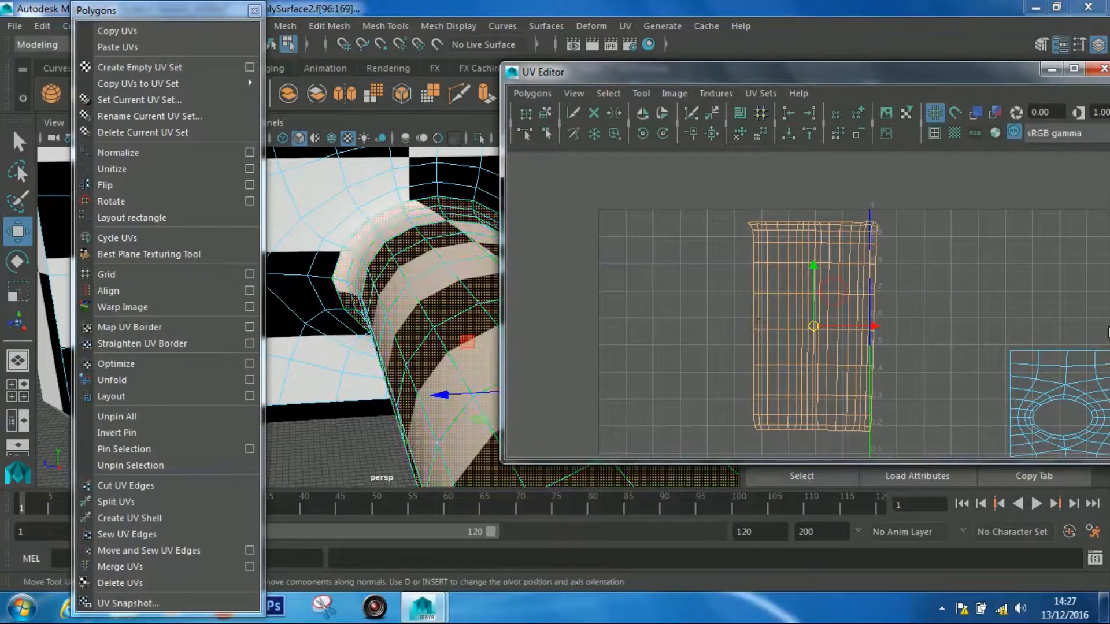
left_click(127, 381)
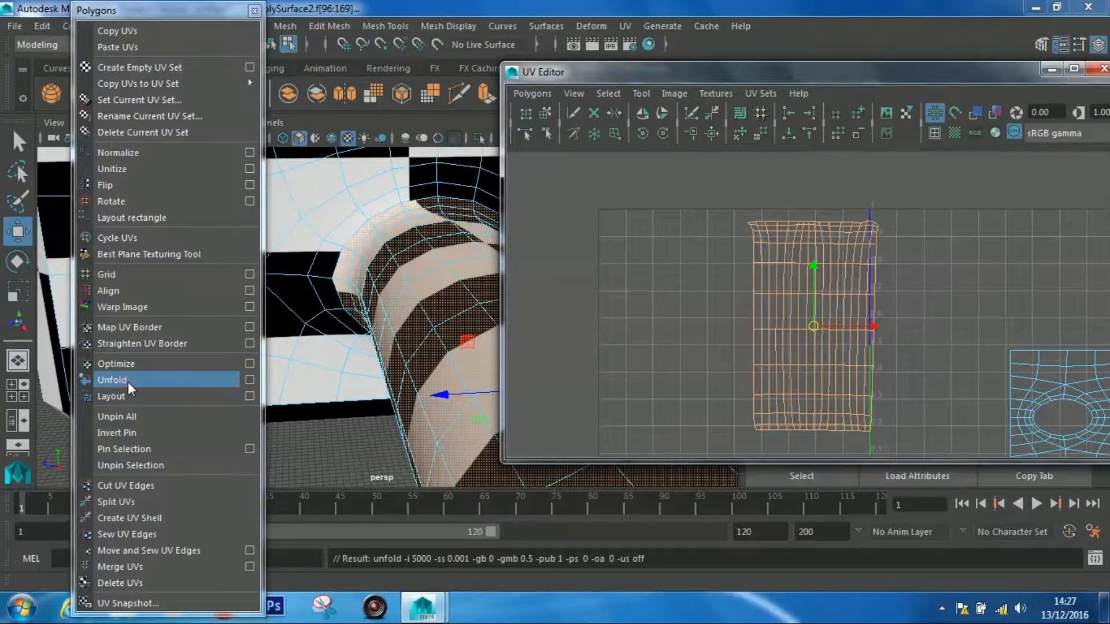
Examine the unfolded handle shell's upper border and both of its upper corners for unevenness
scroll(890, 252, "up", 2)
key("super")
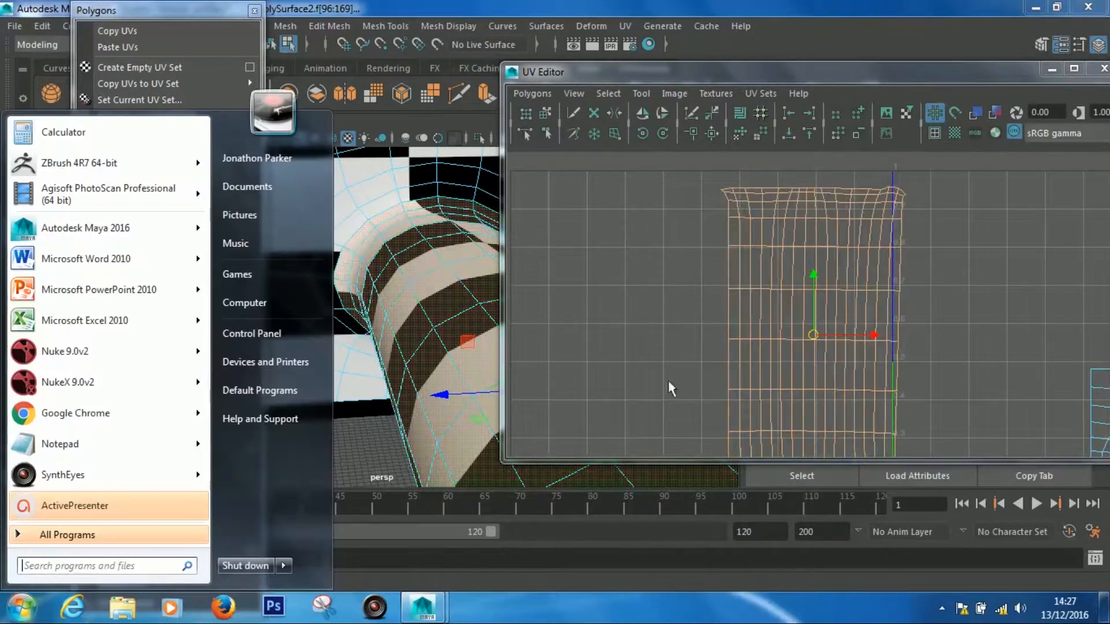
middle_click_drag(889, 214, 876, 230, "alt")
right_click_drag(813, 233, 866, 260, "alt")
key("super")
middle_click_drag(735, 213, 688, 258, "alt")
right_click_drag(775, 254, 876, 254, "alt")
key("super")
Switch to UV selection and nudge the individual UVs at the handle shell's upper corners to even out the top border
right_click(857, 206)
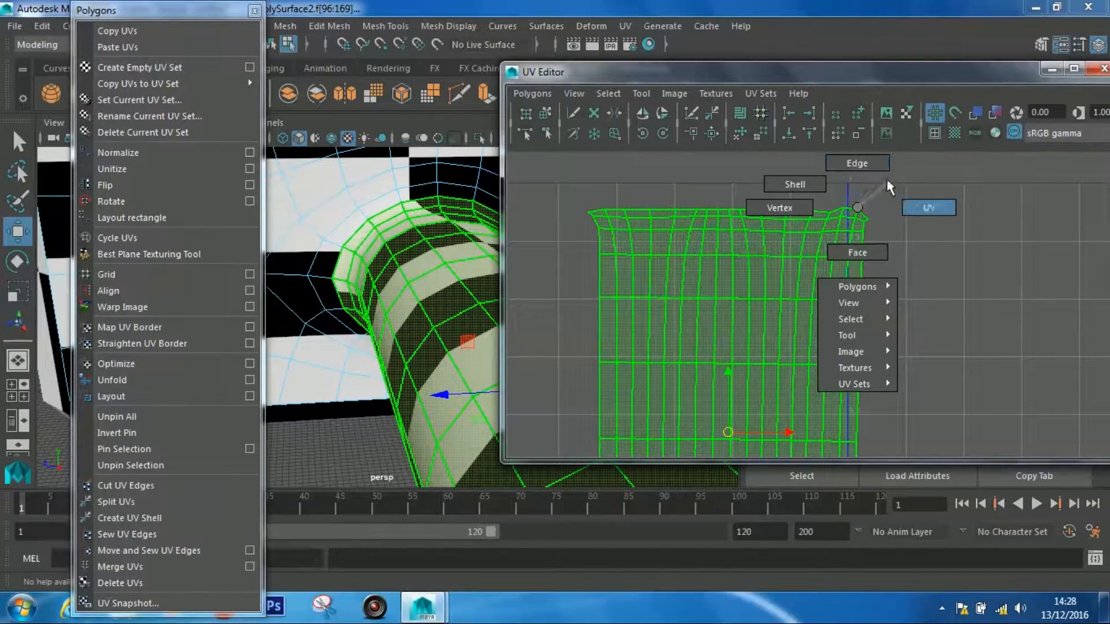
left_click(924, 208)
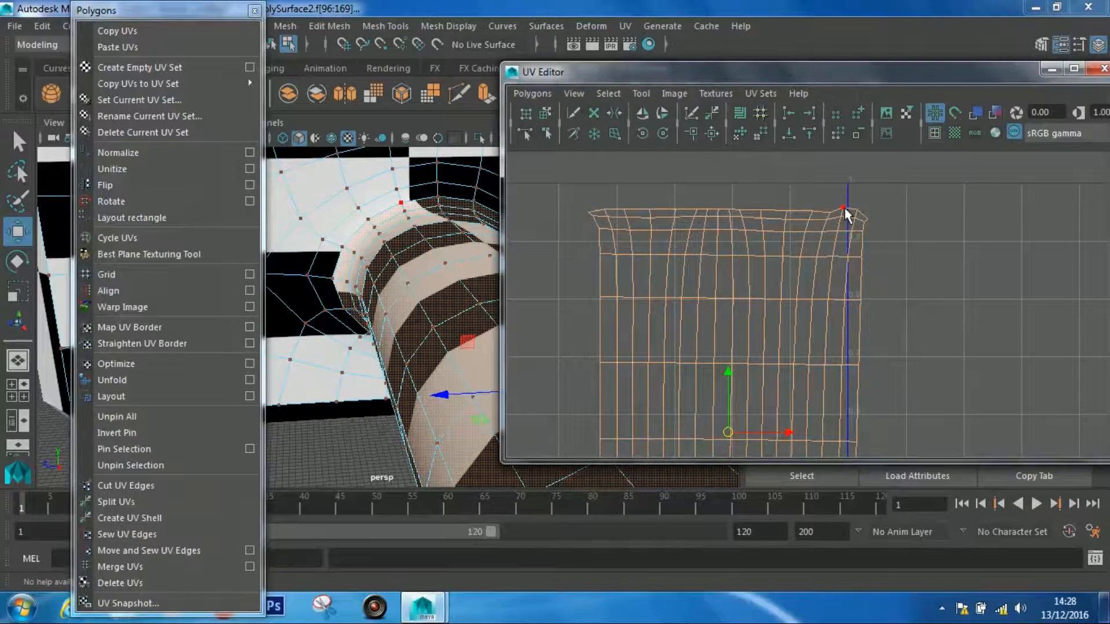
left_click(844, 210)
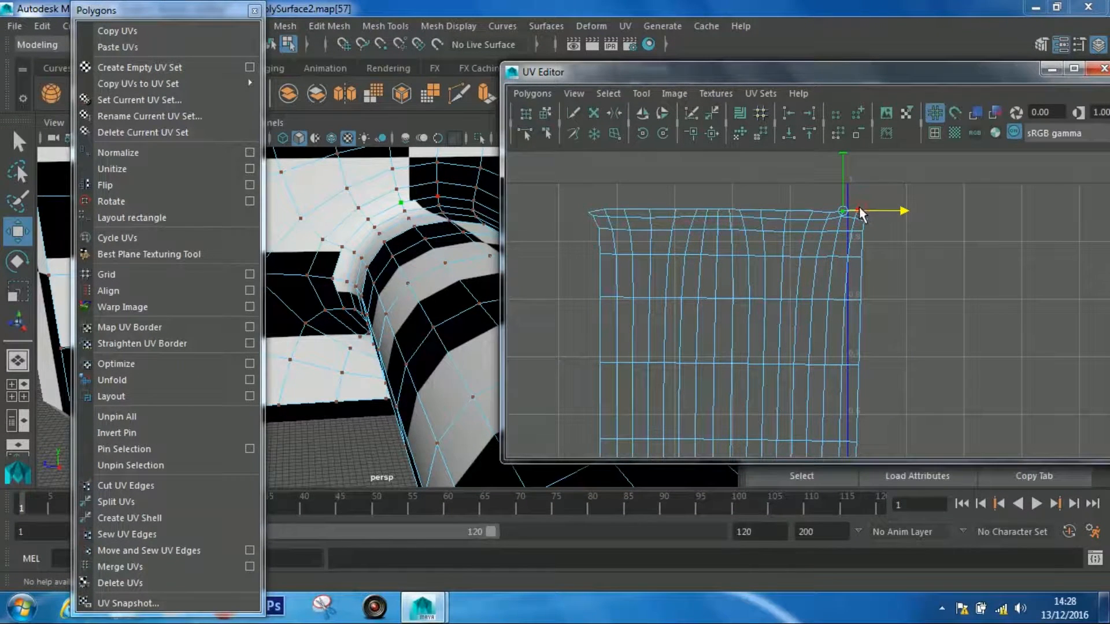
left_click(856, 210)
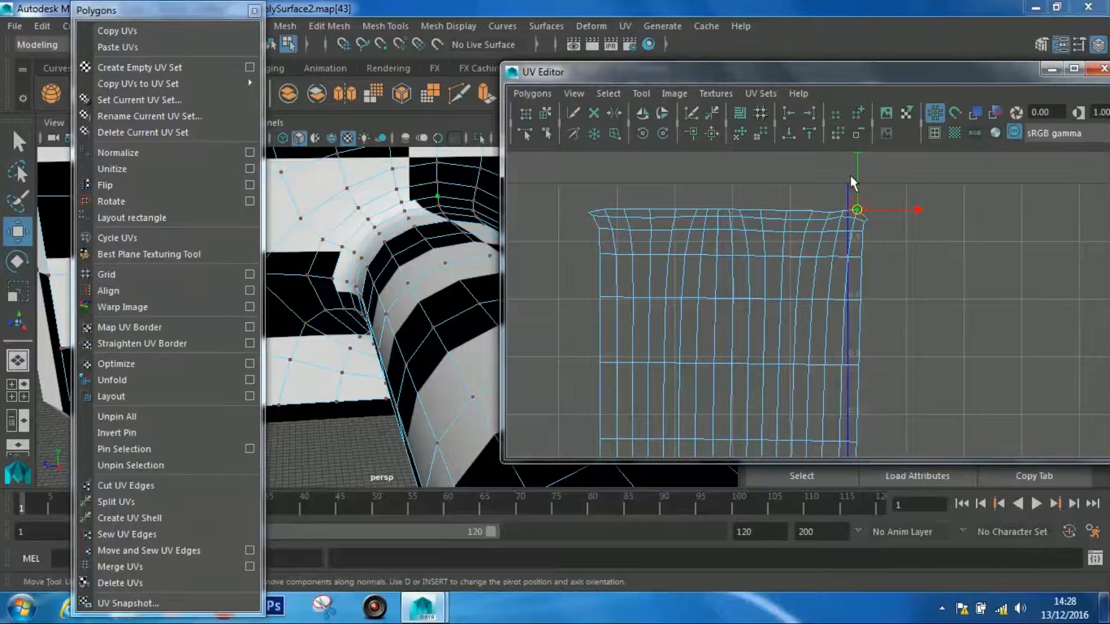
left_click_drag(862, 185, 860, 174)
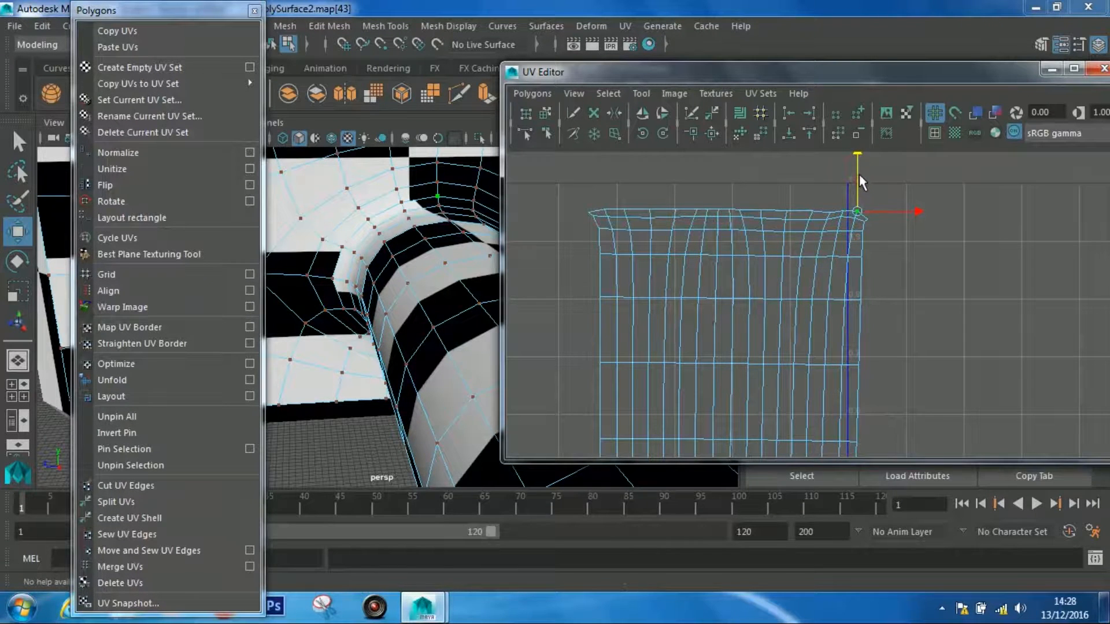
left_click(865, 223)
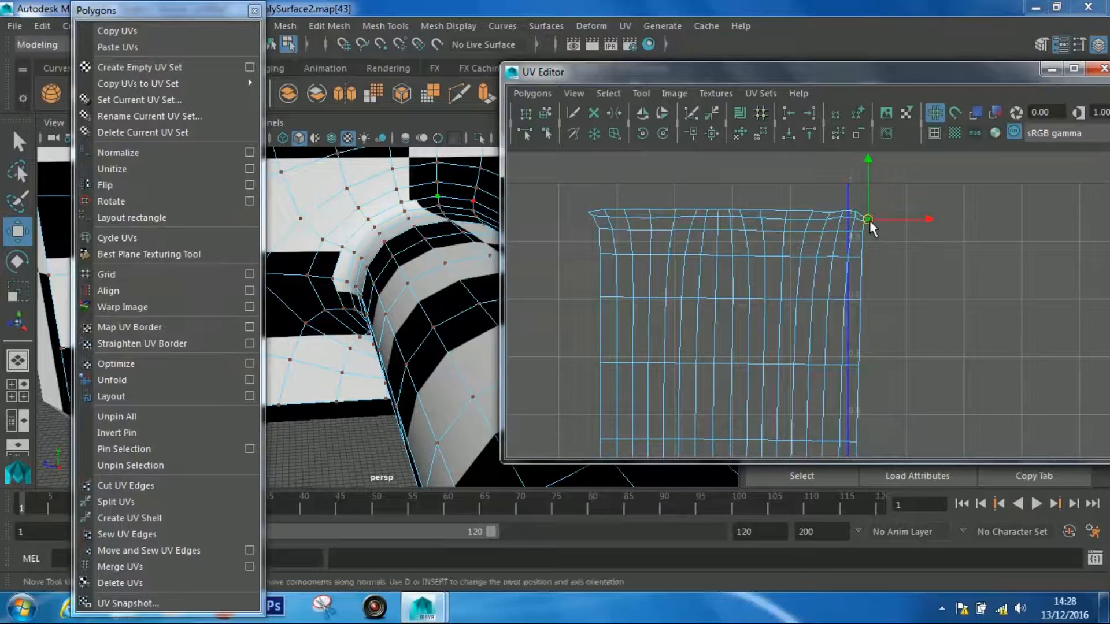
left_click_drag(872, 215, 867, 213)
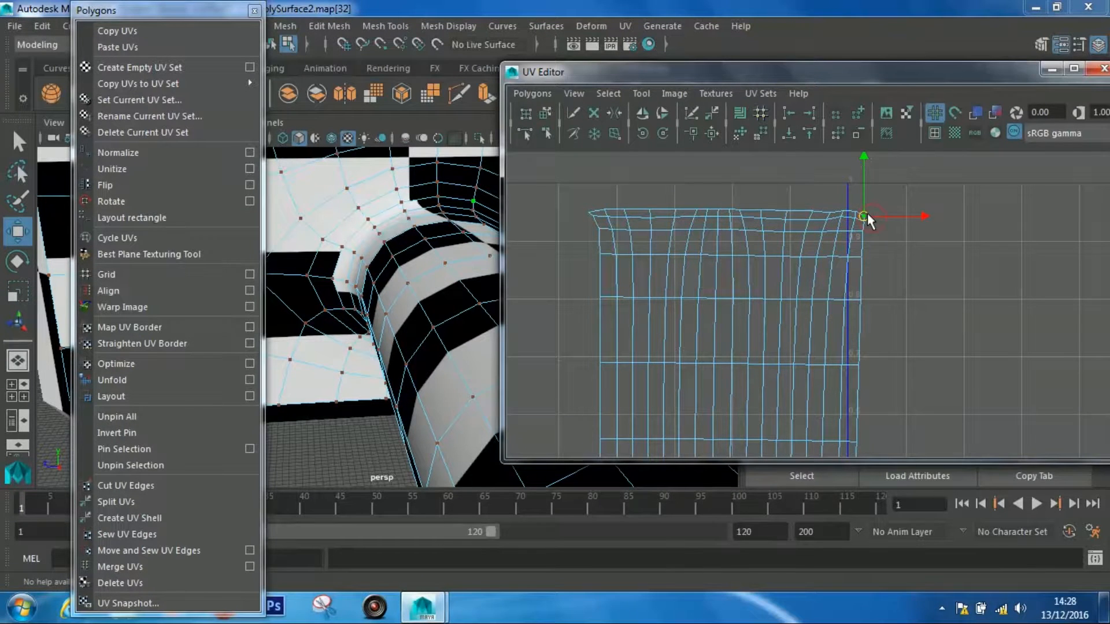
double_click(590, 212)
left_click(590, 212)
Select the vertex at the handle shell's upper left corner, compare its matching points on both shells, and move its UVs far to the left
right_click_drag(610, 214, 560, 196)
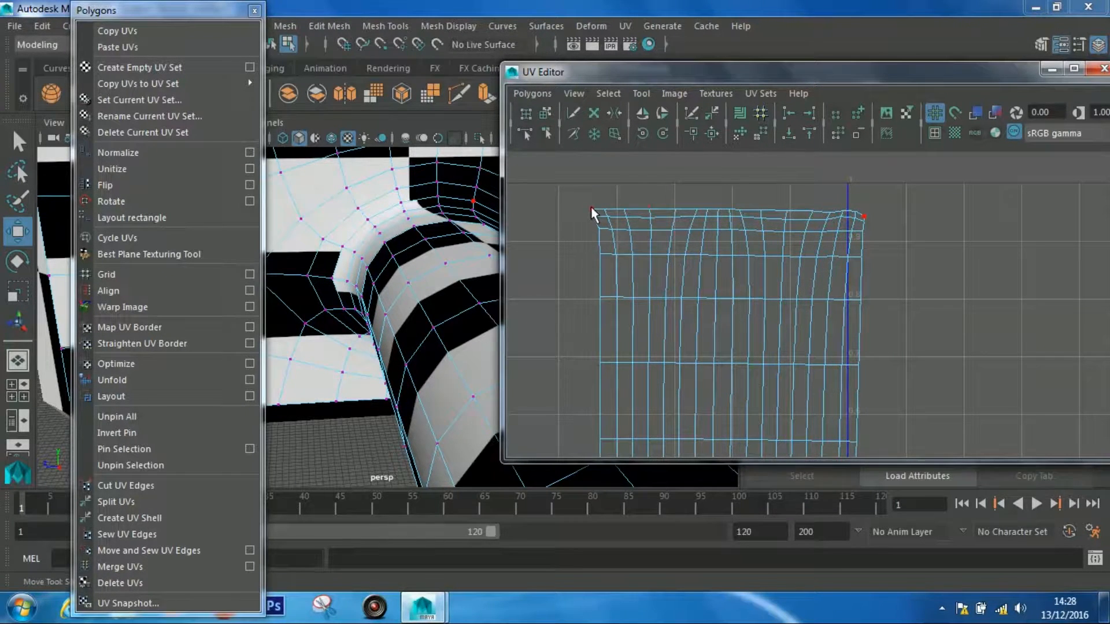
left_click(591, 210)
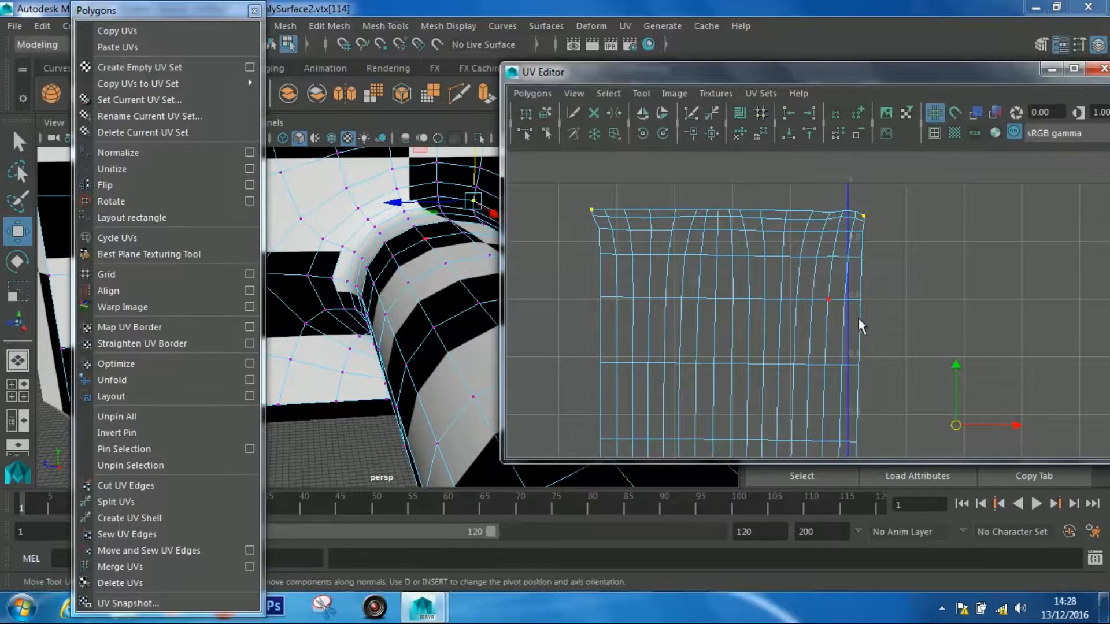
right_click_drag(935, 334, 817, 258, "alt")
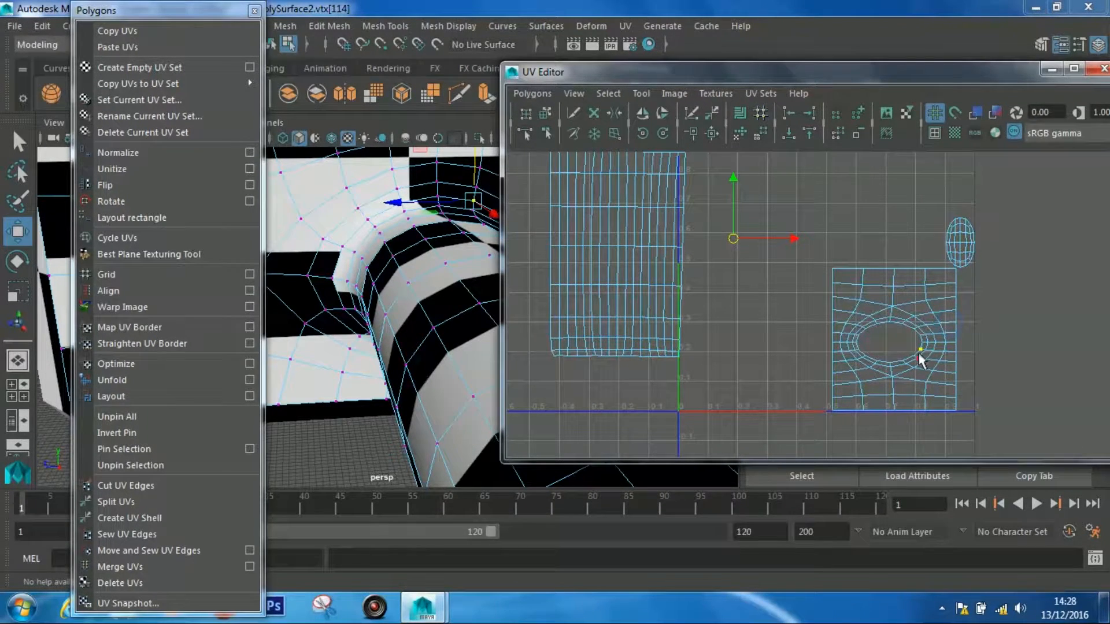
left_click_drag(384, 273, 376, 357, "alt")
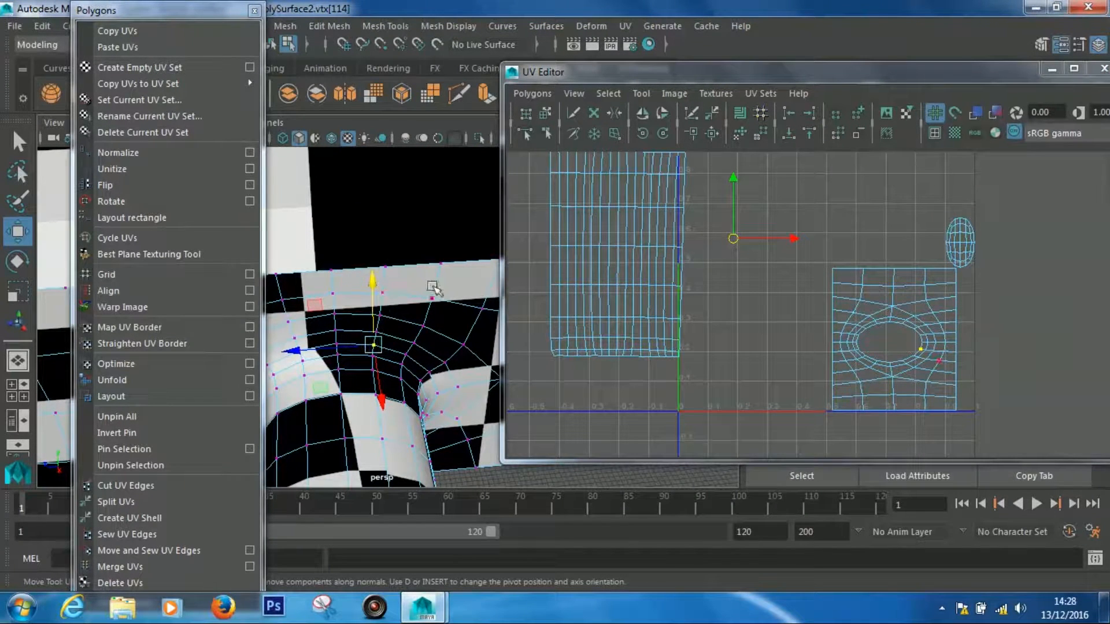
middle_click_drag(708, 292, 732, 313, "alt")
middle_click_drag(714, 171, 716, 185, "alt")
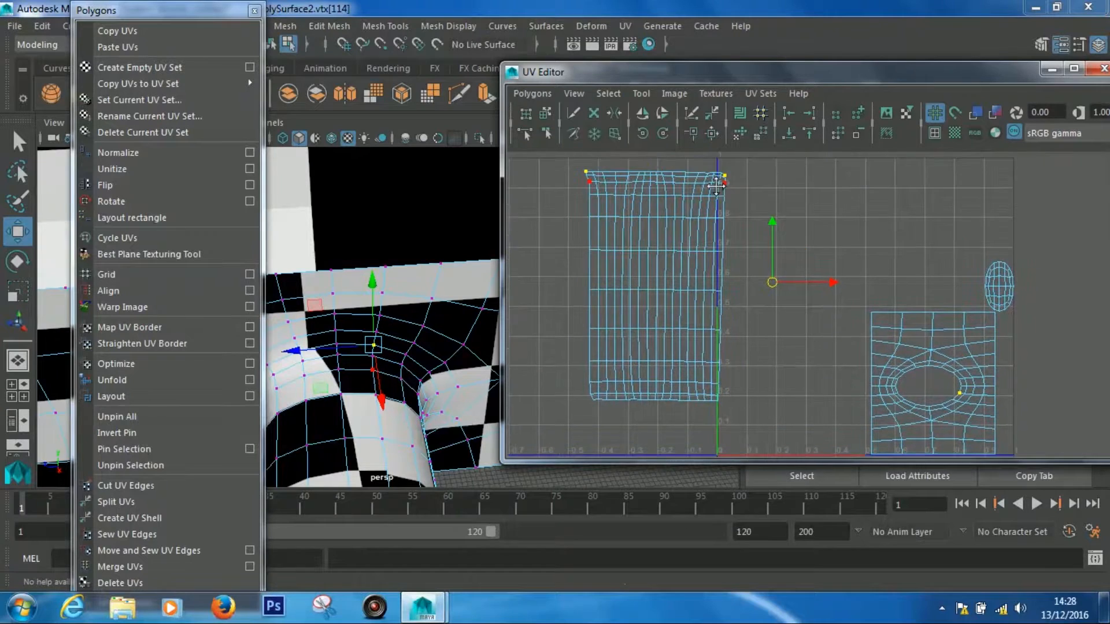
left_click_drag(775, 281, 526, 274)
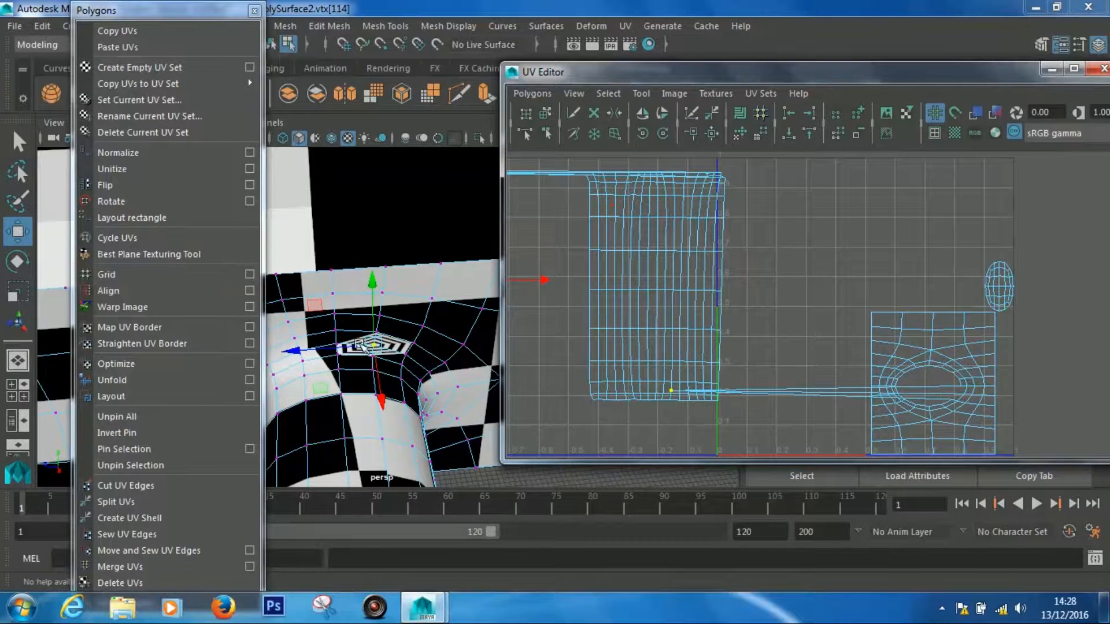
Undo the last UV move, switch to UV selection and pick the single UV at the handle shell's upper right corner
key("ctrl+z")
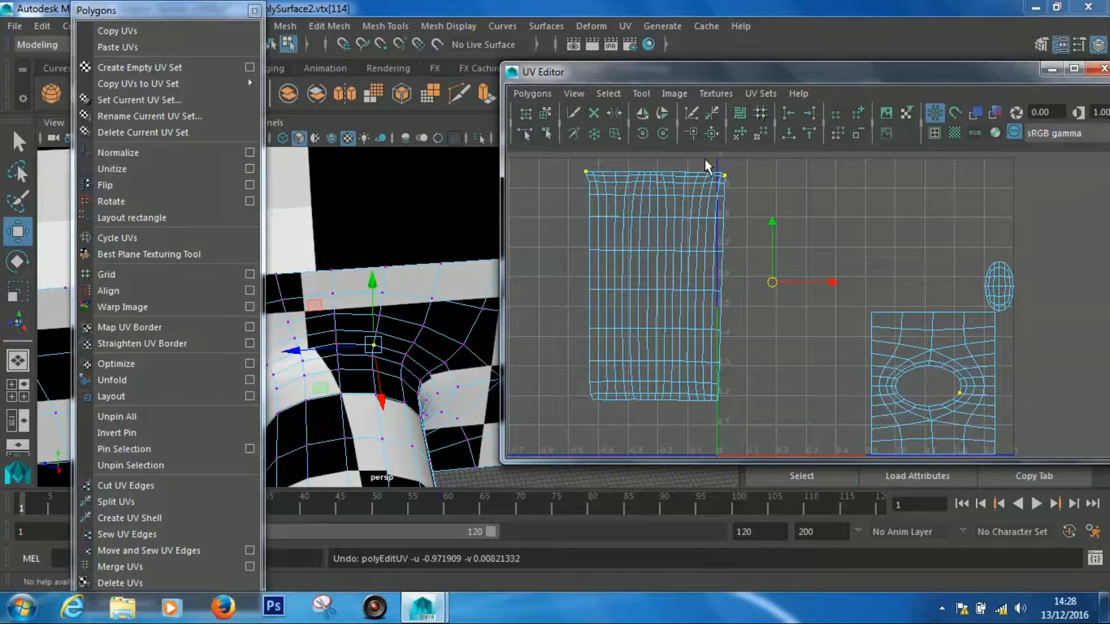
right_click_drag(719, 185, 793, 178)
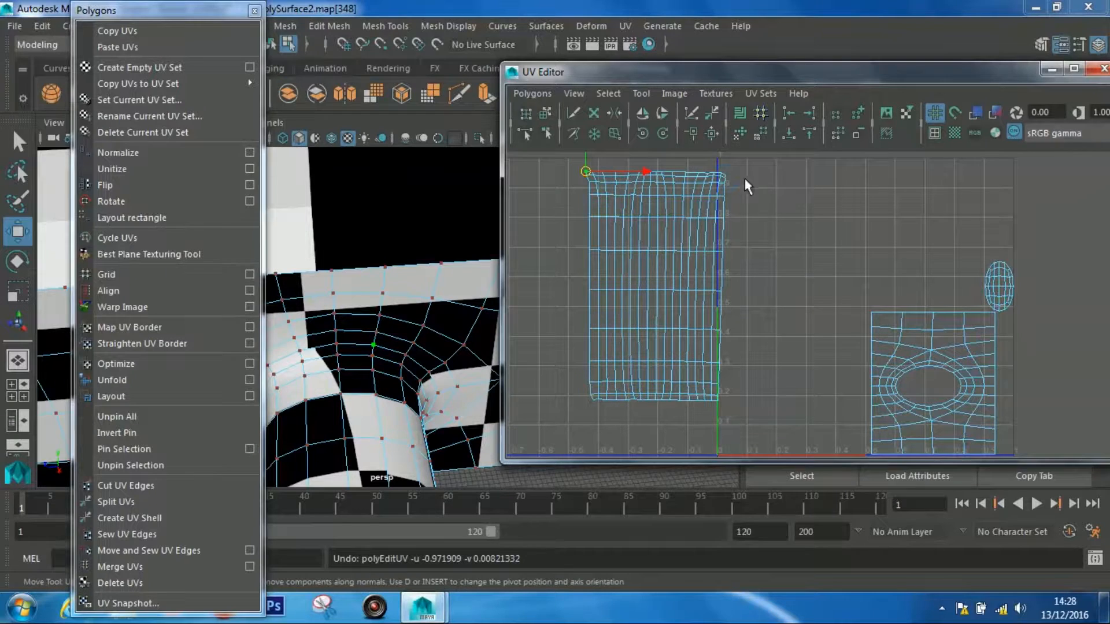
left_click(727, 173)
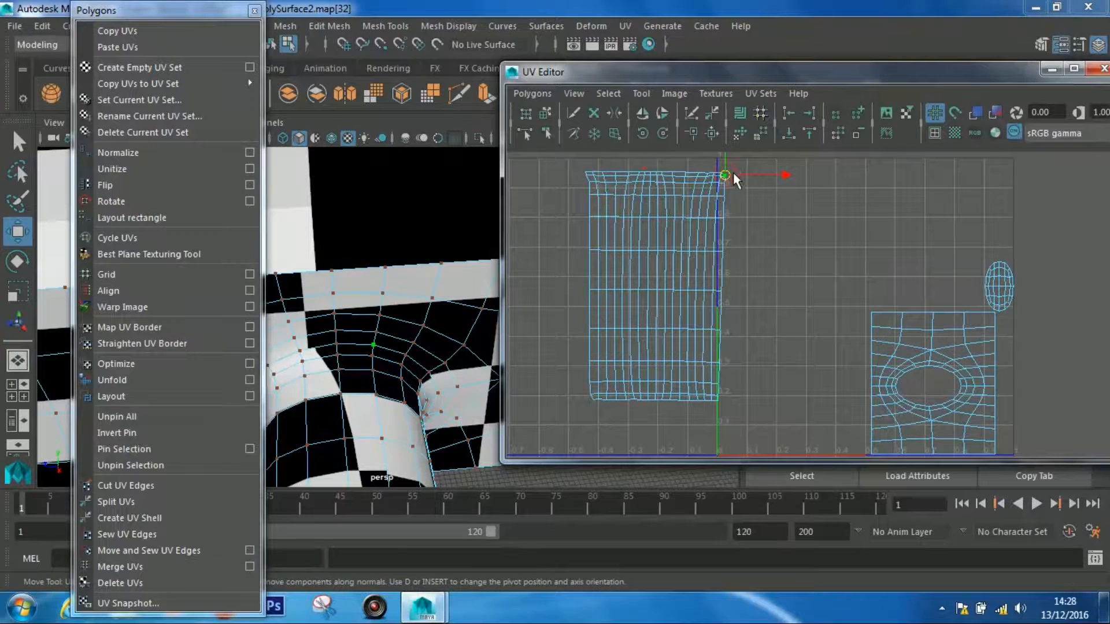
scroll(578, 188, "up", 5)
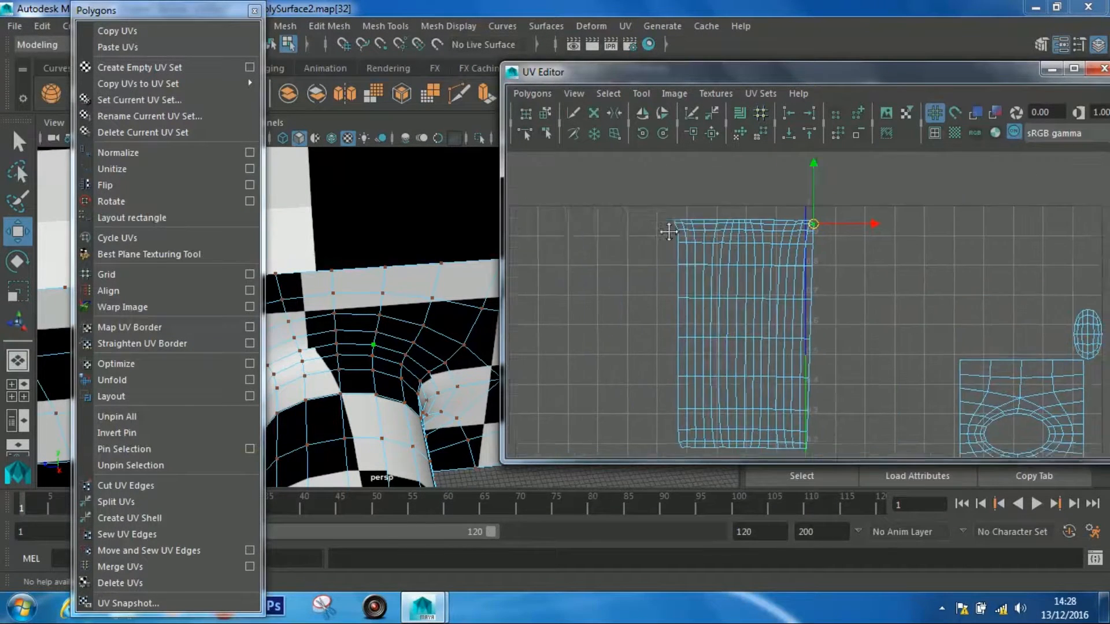
Nudge the UVs at the handle shell's upper left corner slightly to the right to even out the border
scroll(773, 317, "up", 2)
key("super")
left_click(640, 240)
left_click_drag(705, 244, 709, 240)
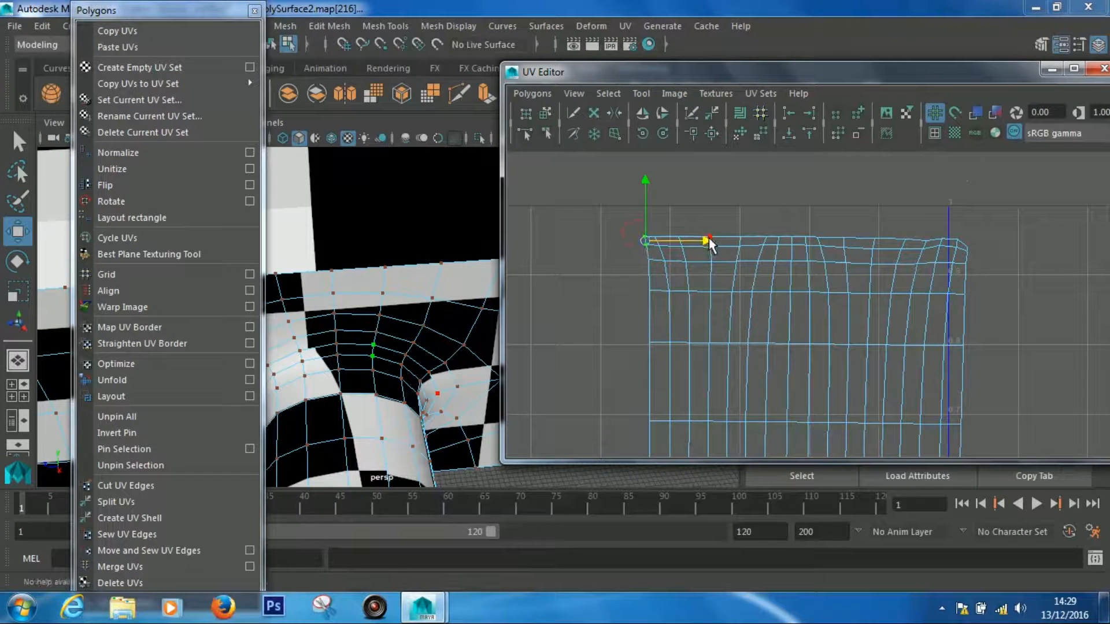
left_click(664, 243)
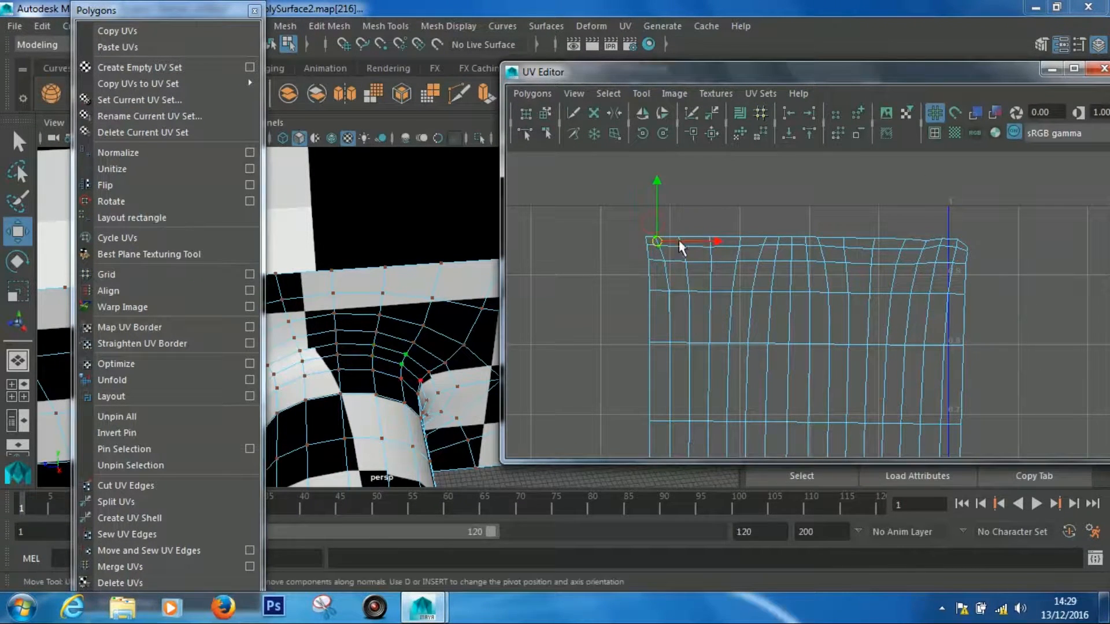
left_click_drag(722, 241, 725, 242)
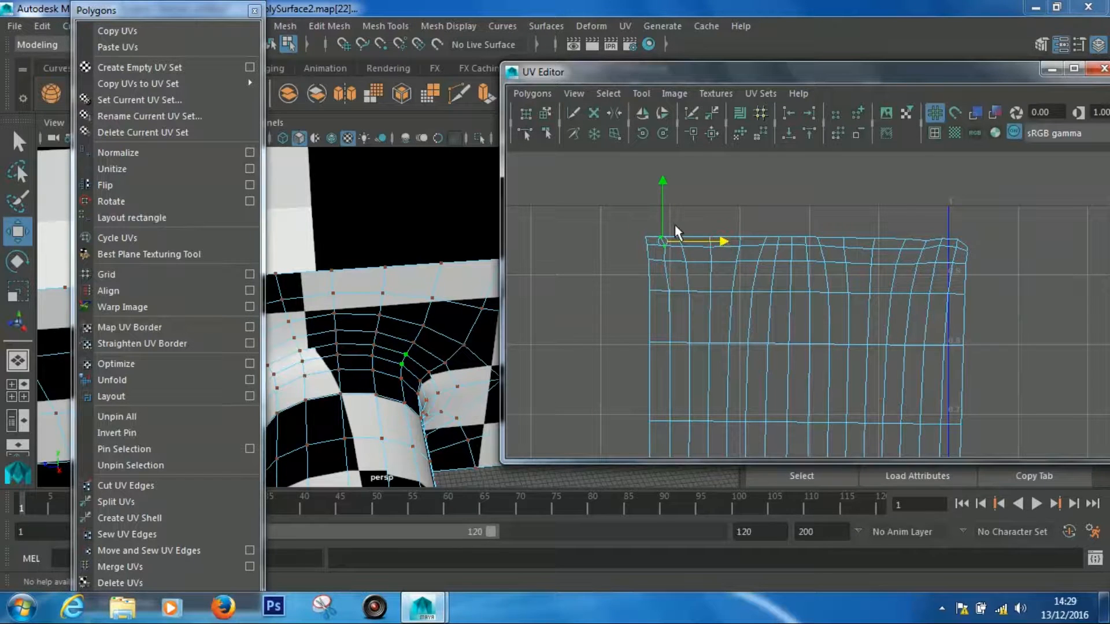
key("e")
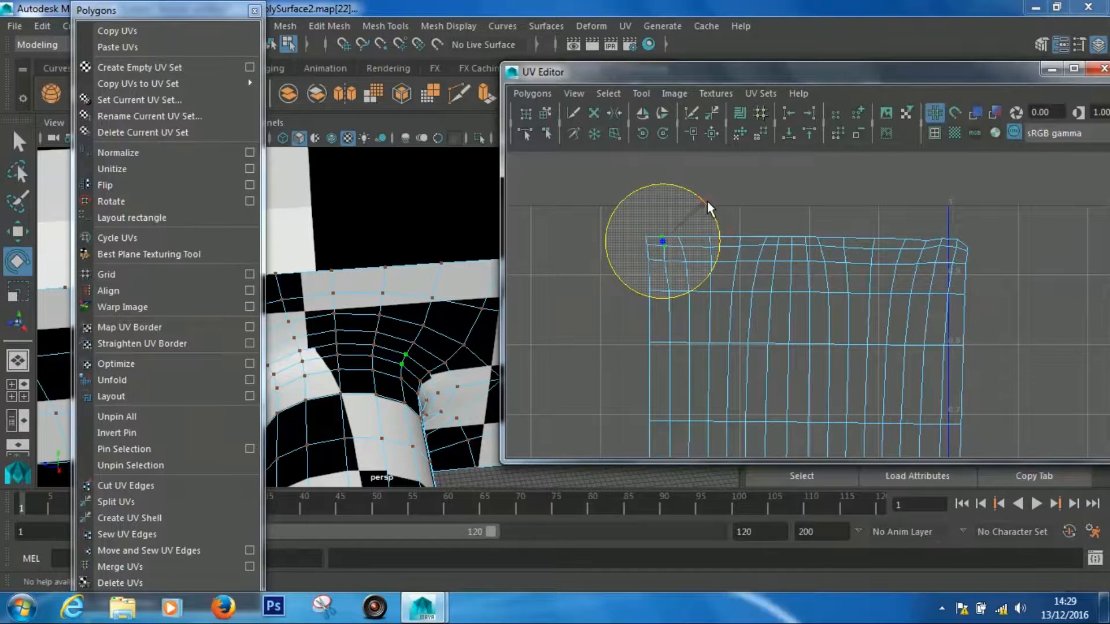
left_click(710, 210)
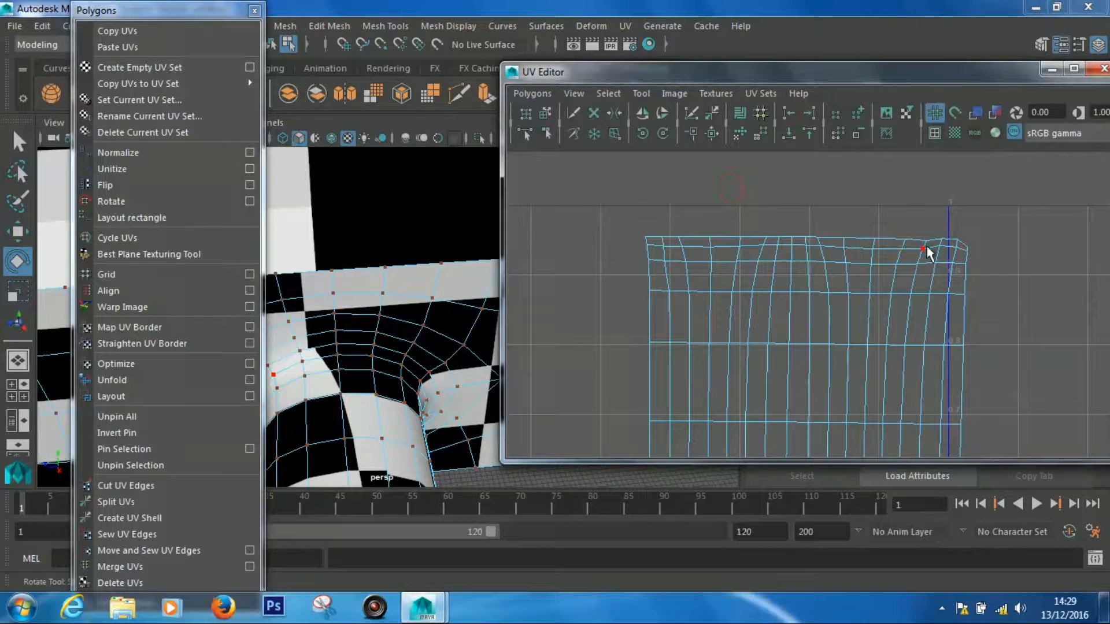
Move the UV beside the handle shell's upper right corner vertically to level the top border
left_click(957, 238)
key("w")
left_click(955, 202)
middle_click_drag(1106, 394, 967, 299, "alt")
scroll(632, 218, "down", 10)
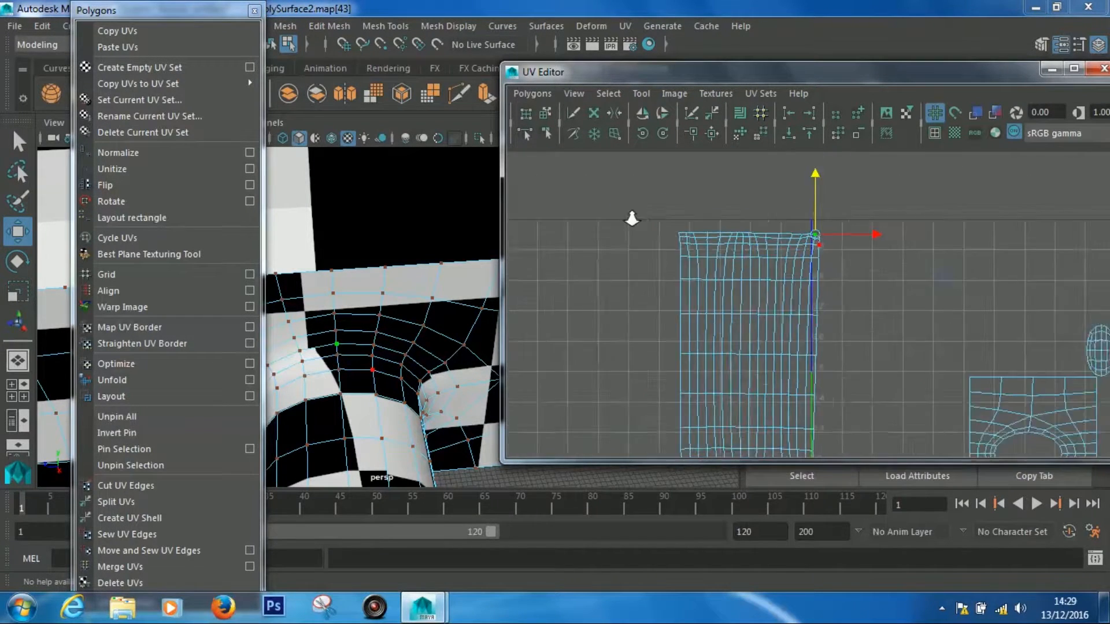
Select the whole handle shell, shift it left in UV space, and inspect the checker pattern along the handle
right_click_drag(757, 303, 697, 280)
left_click_drag(779, 328, 730, 327)
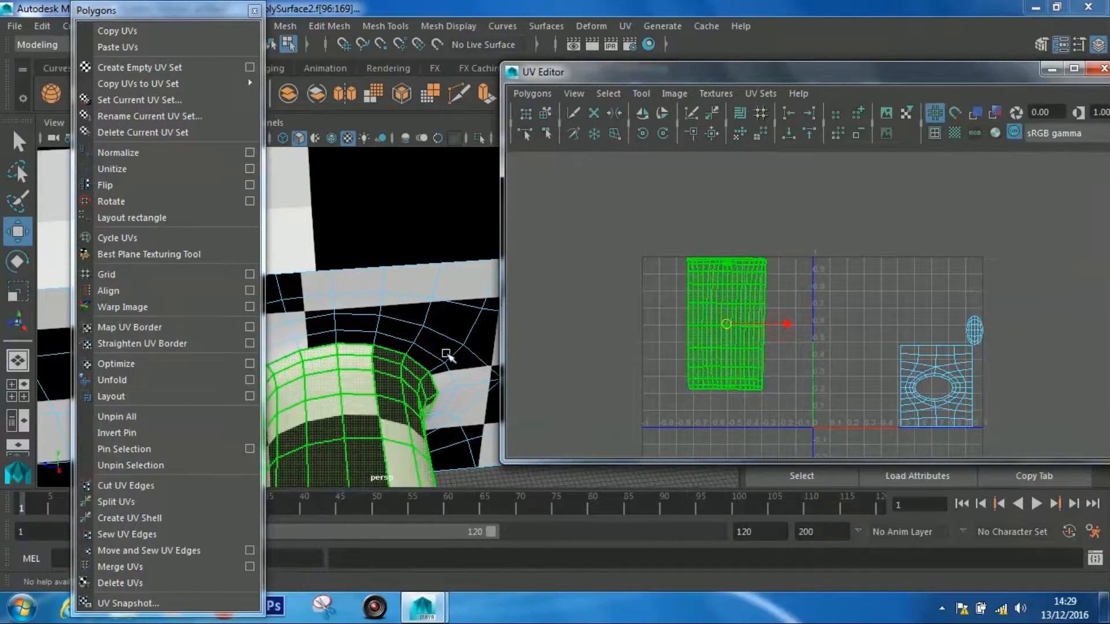
middle_click_drag(448, 355, 446, 226, "alt")
right_click_drag(445, 225, 334, 203, "alt")
left_click_drag(347, 261, 386, 295, "alt")
middle_click_drag(386, 295, 420, 199, "alt")
right_click_drag(405, 268, 486, 357, "alt")
key("super")
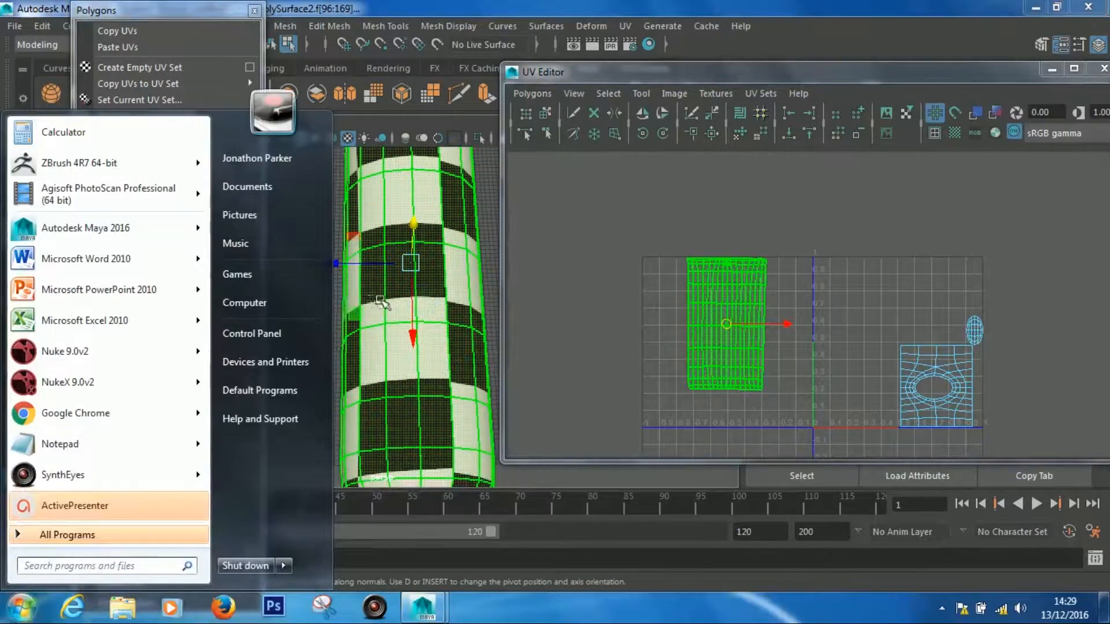
key("super")
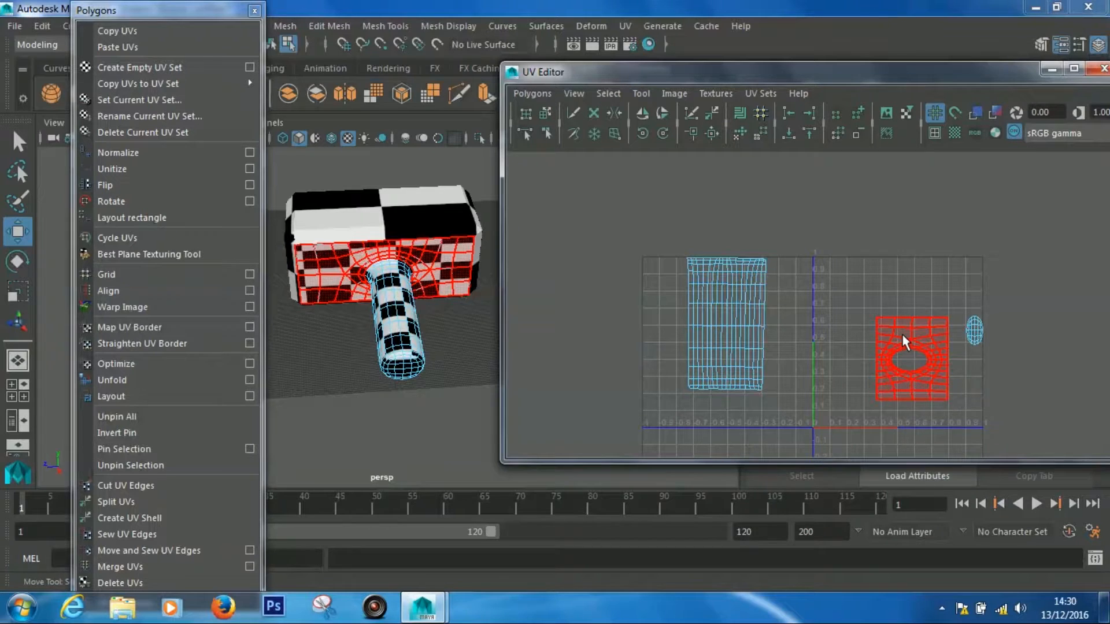
Compare the checker pattern on the hammer head's handle-side face with the handle, moving the floating Polygons palette aside for a clearer view
left_click_drag(327, 283, 340, 327, "alt")
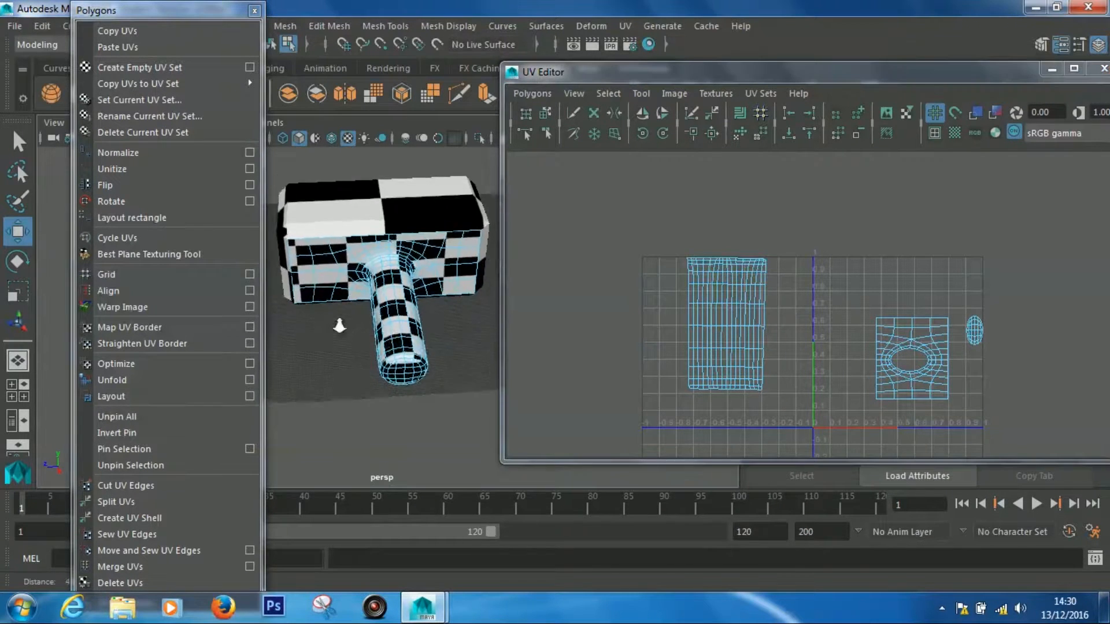
right_click_drag(339, 327, 342, 291, "alt")
middle_click_drag(342, 290, 400, 337, "alt")
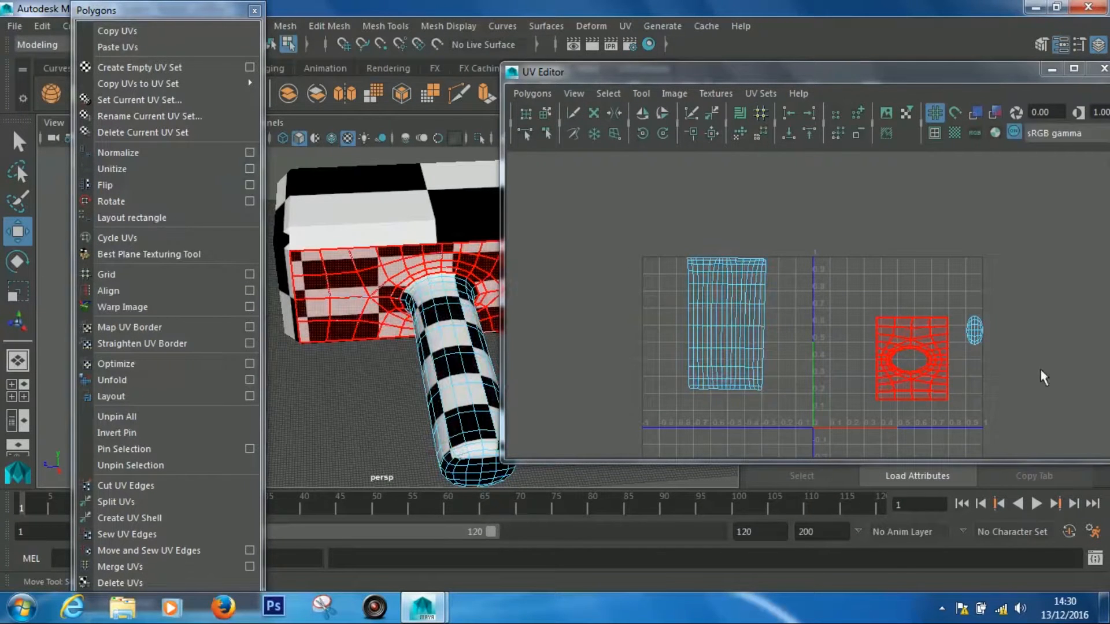
right_click_drag(391, 250, 388, 289, "alt")
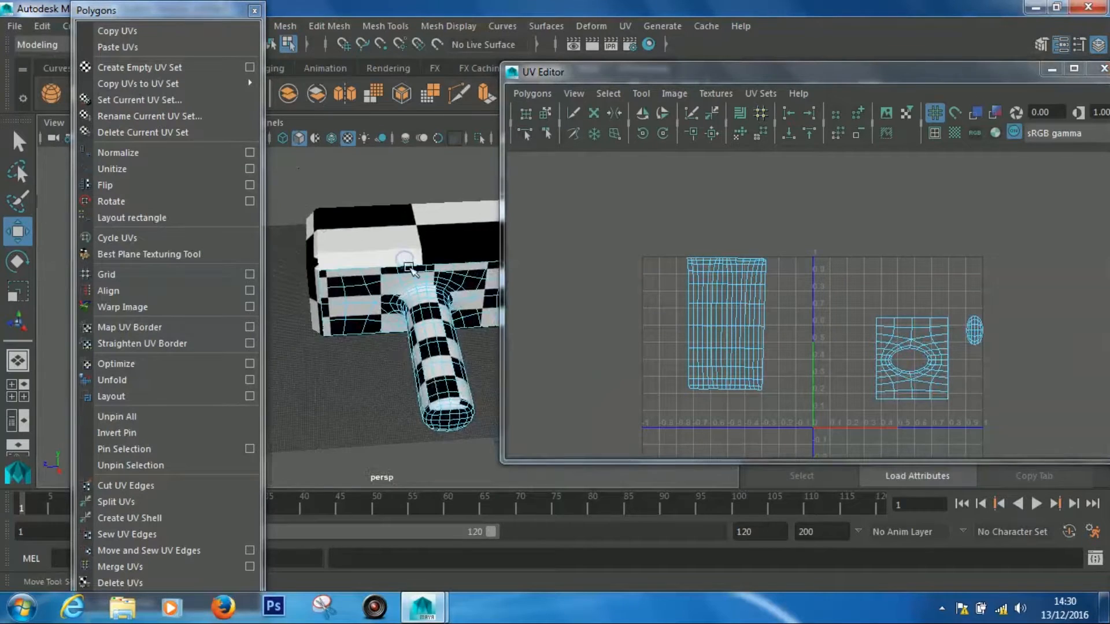
middle_click_drag(389, 289, 314, 244, "alt")
right_click_drag(906, 347, 850, 312)
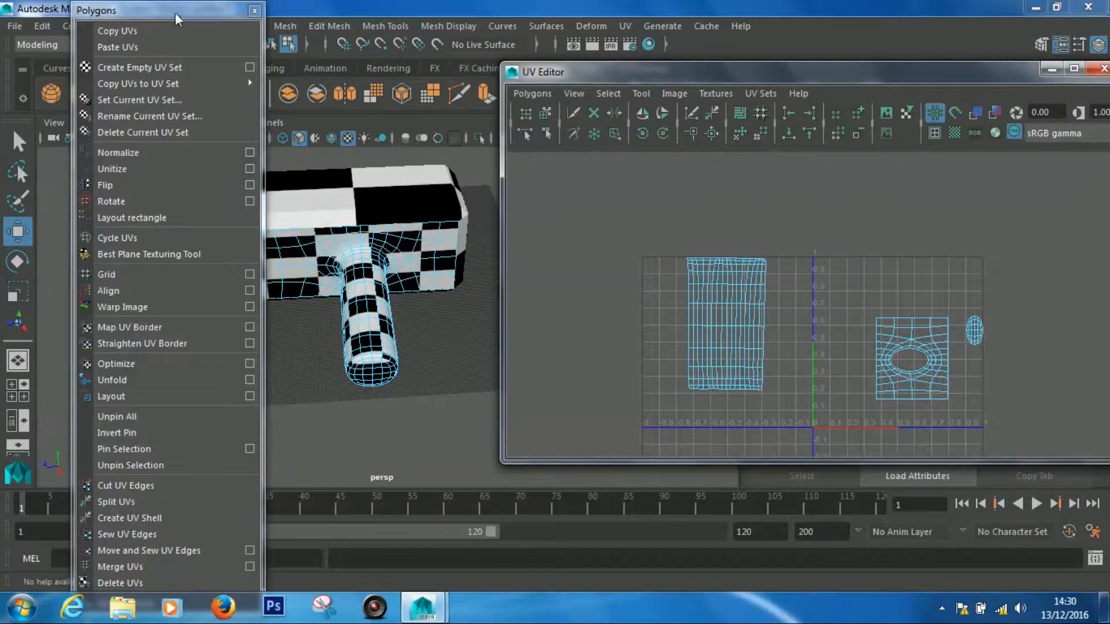
left_click_drag(175, 12, 136, 16)
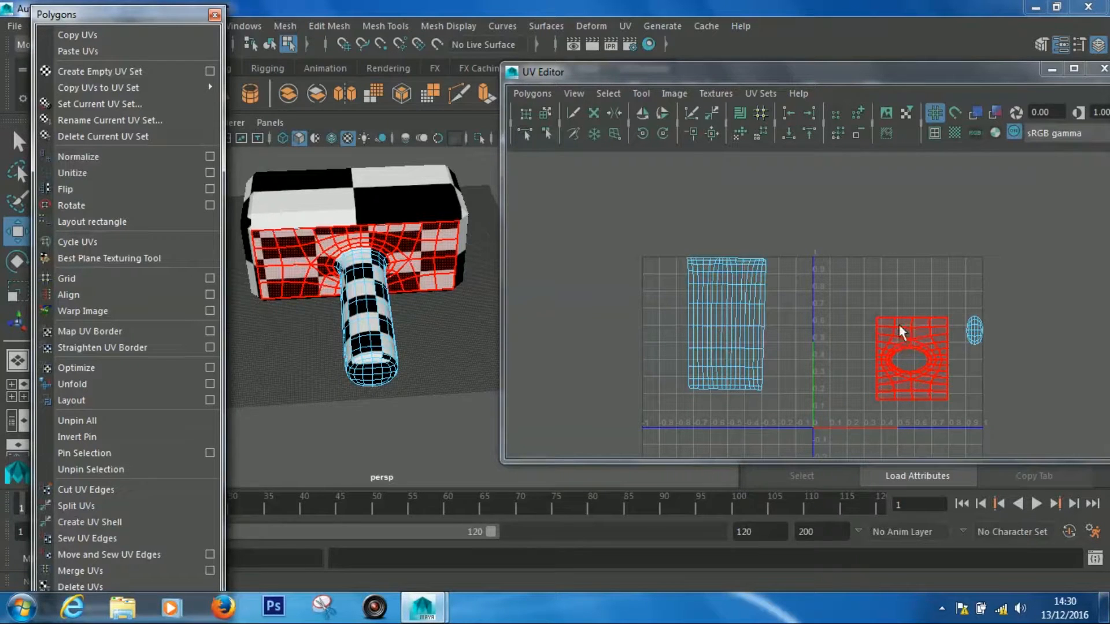
left_click(846, 334)
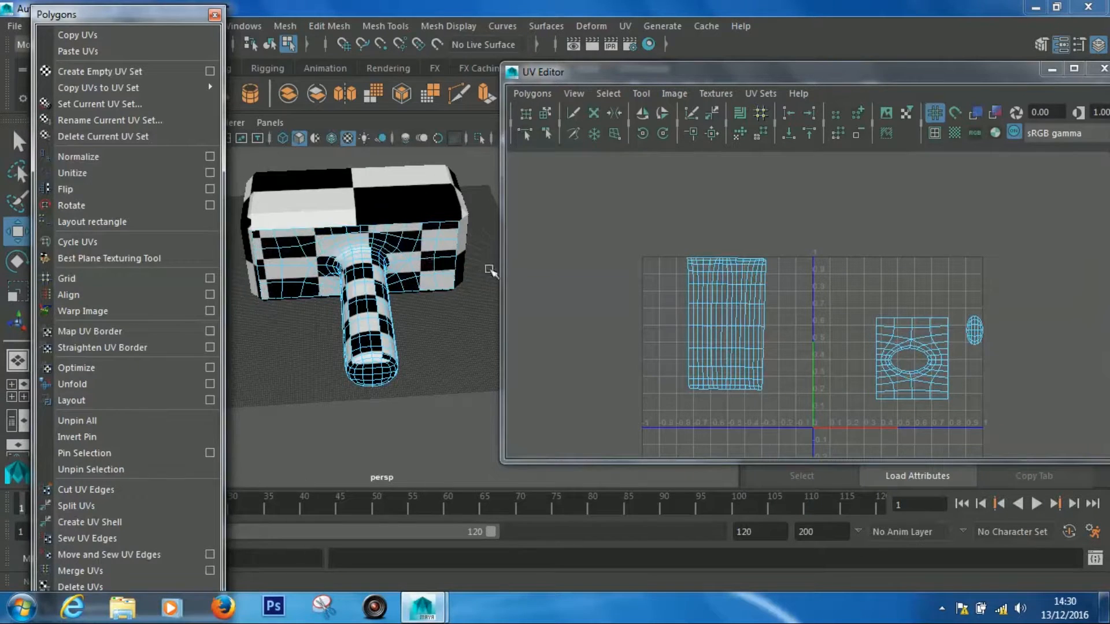
Select the head-face shell with the hole and scale it up vertically until its checker squares look even
left_click(920, 345)
left_click(919, 345)
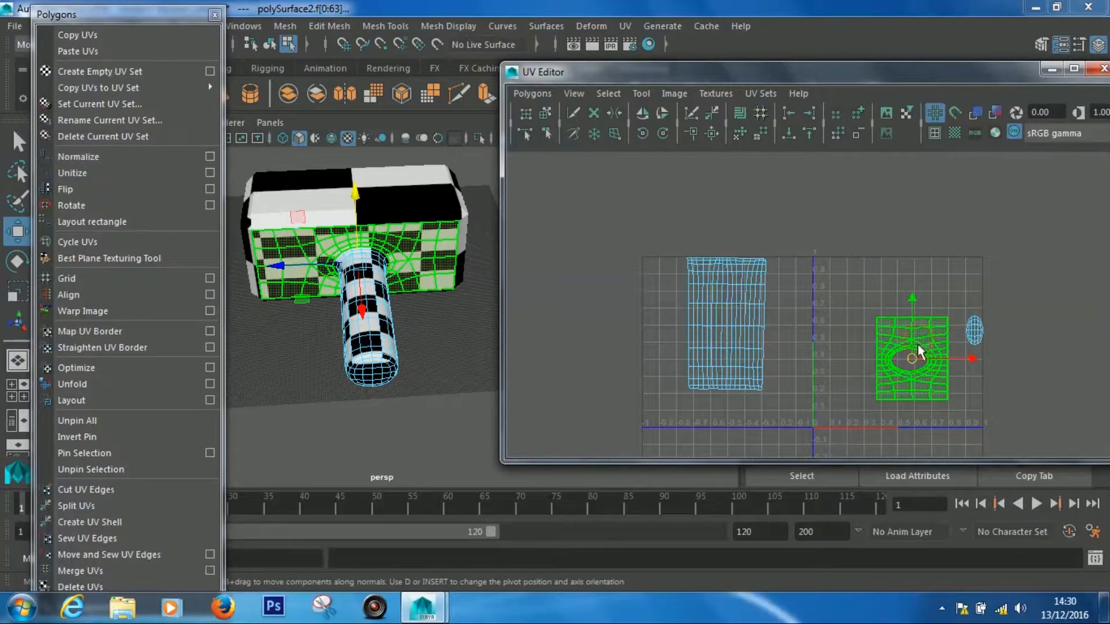
key("r")
left_click_drag(913, 311, 914, 255)
left_click_drag(364, 326, 422, 198, "alt")
key("super")
key("super")
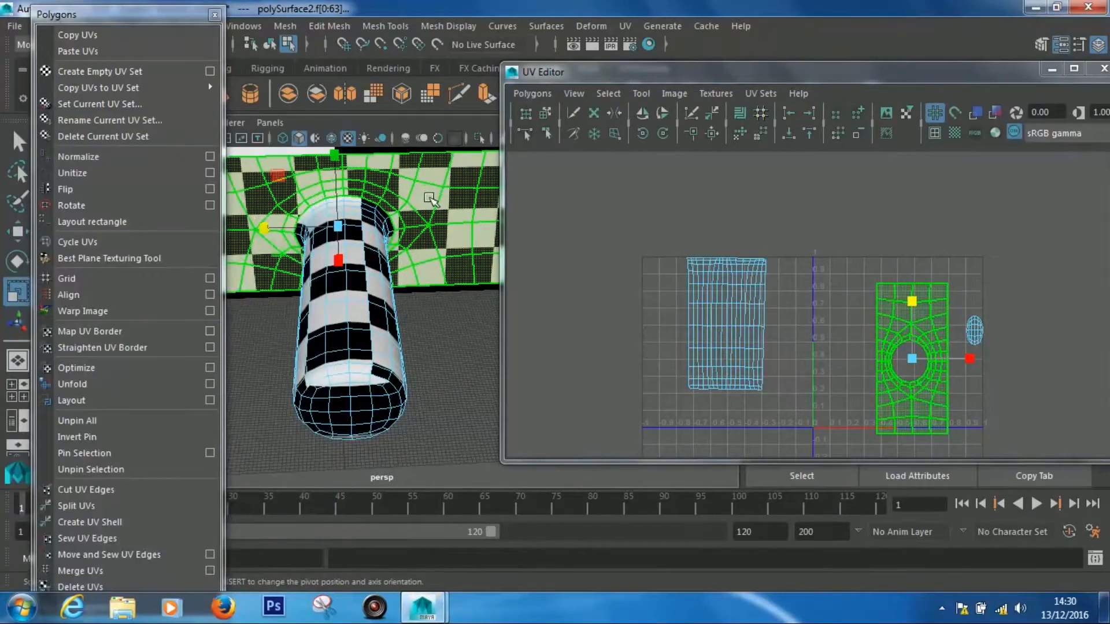
Move the stretched head-face shell left and slightly up, away from the handle's end-cap shell
left_click_drag(424, 359, 434, 416, "alt")
key("super")
left_click(420, 355)
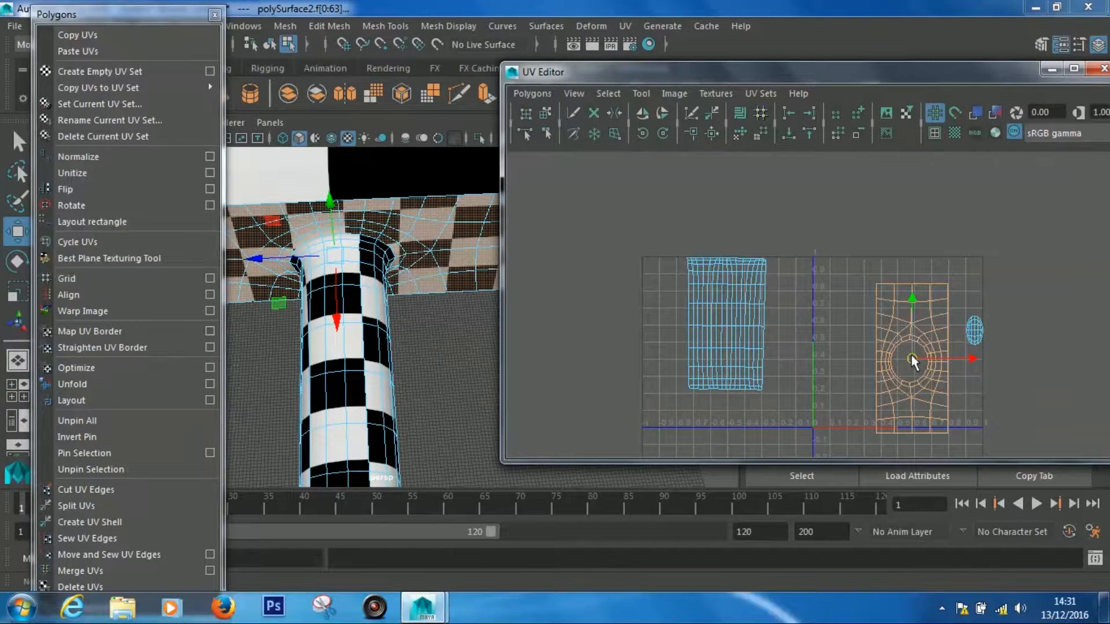
left_click_drag(906, 365, 869, 365)
Select the handle's end-cap shell and scale it up uniformly to make its checker pattern readable
left_click(975, 331)
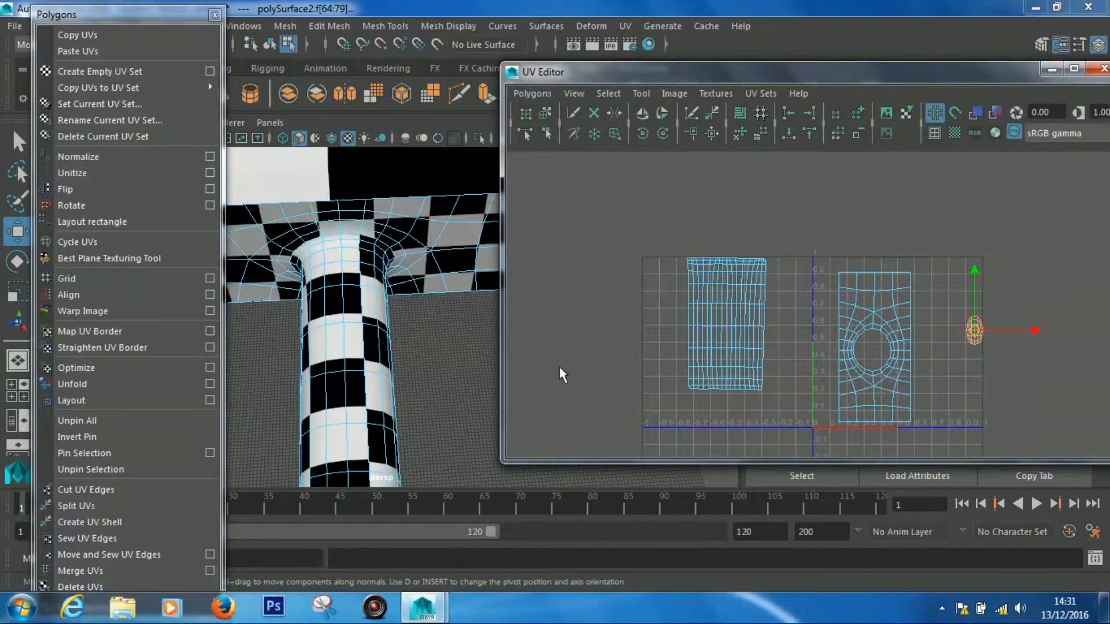
left_click_drag(435, 419, 404, 376, "alt")
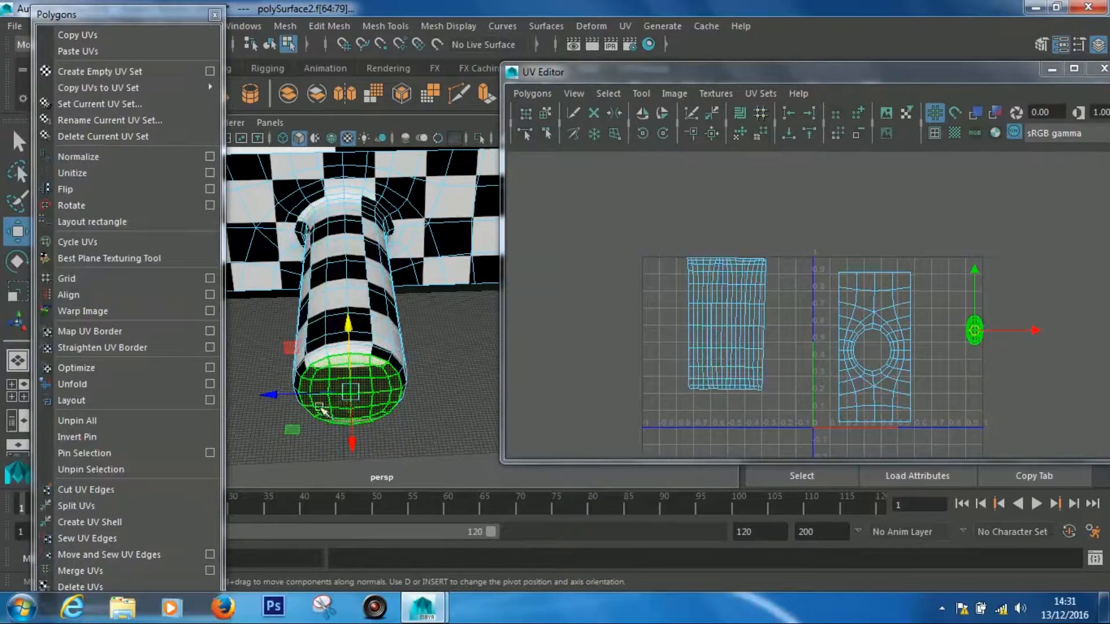
key("r")
left_click_drag(976, 334, 1035, 334)
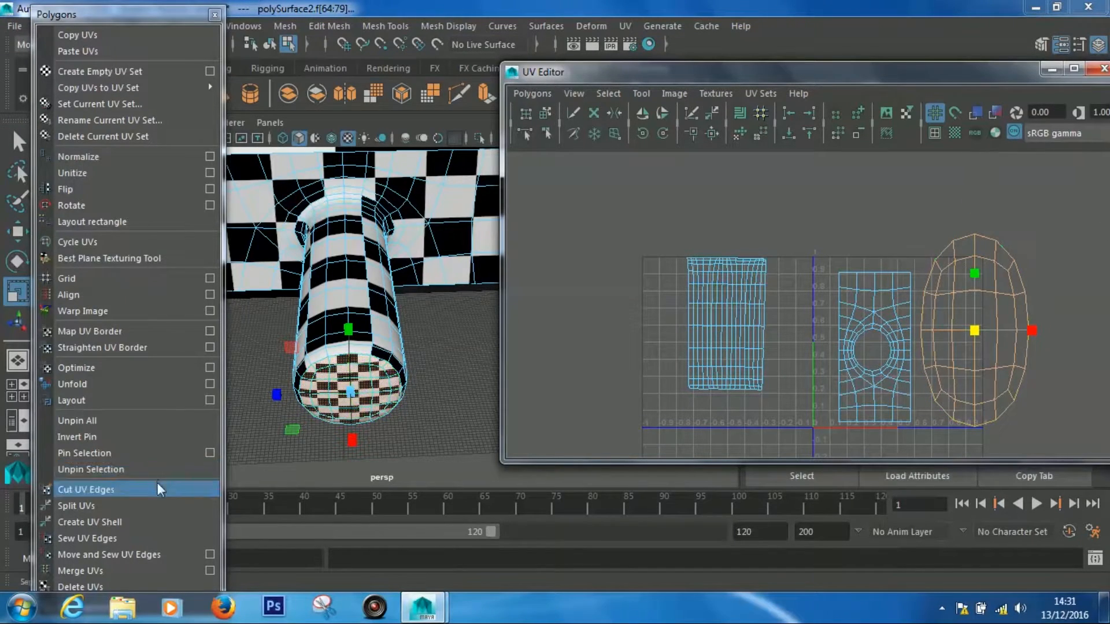
left_click(456, 378)
Scale the end-cap shell down vertically until it is nearly circular and its checks are square
right_click_drag(386, 388, 528, 480, "alt")
left_click_drag(527, 480, 428, 422, "alt")
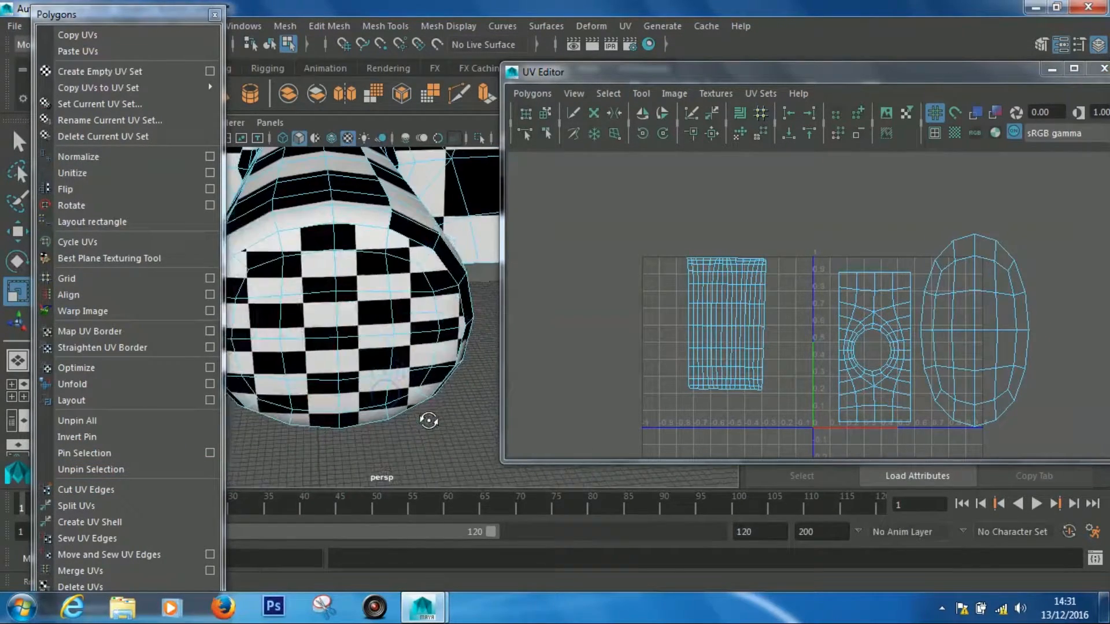
left_click(977, 308)
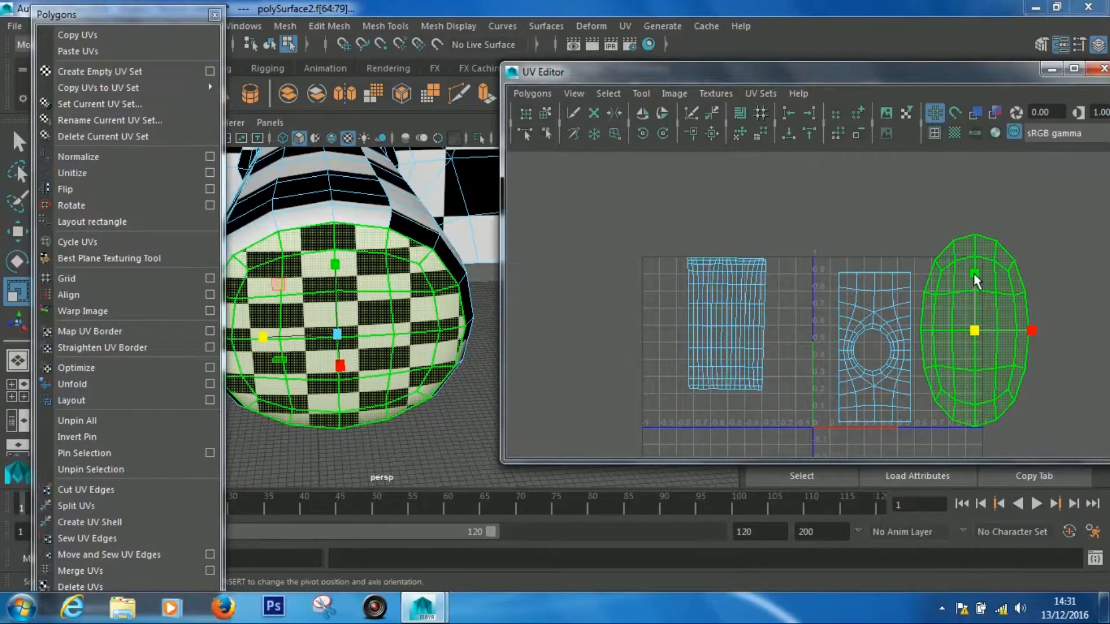
left_click_drag(974, 273, 975, 303)
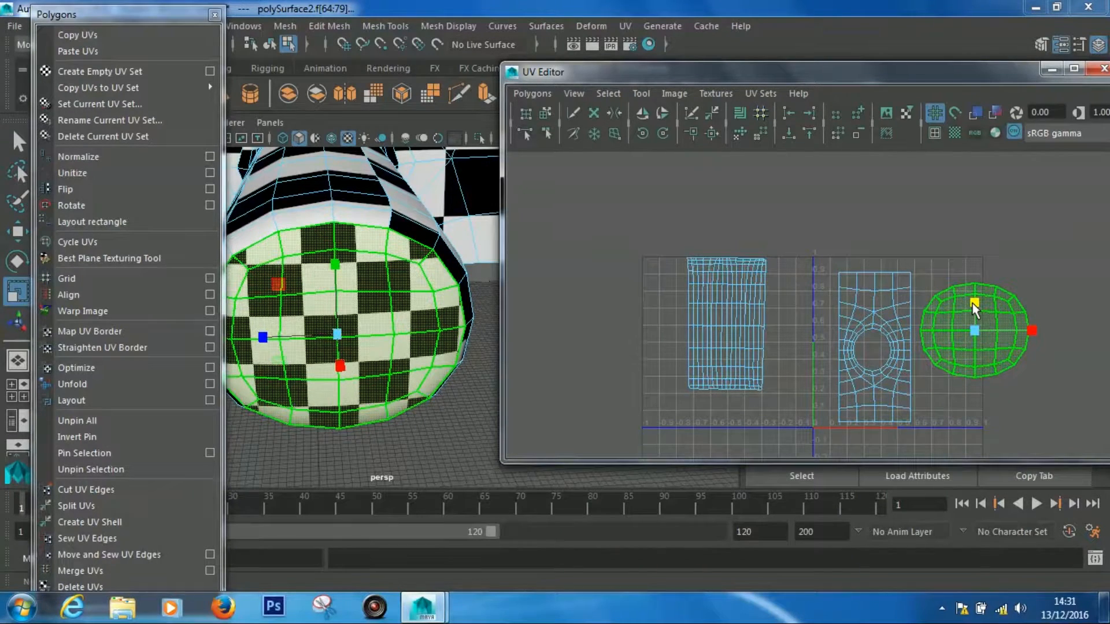
left_click(431, 428)
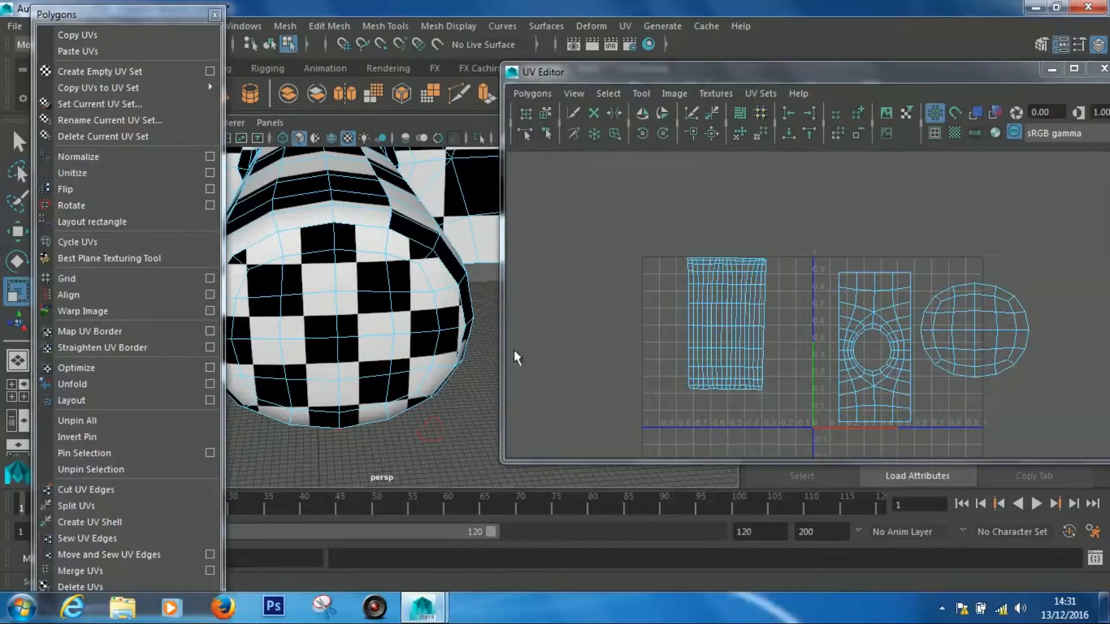
Compare the end cap's checker size with the handle and scale the end-cap shell down uniformly to match
left_click_drag(409, 314, 417, 335, "alt")
right_click_drag(411, 330, 306, 261, "alt")
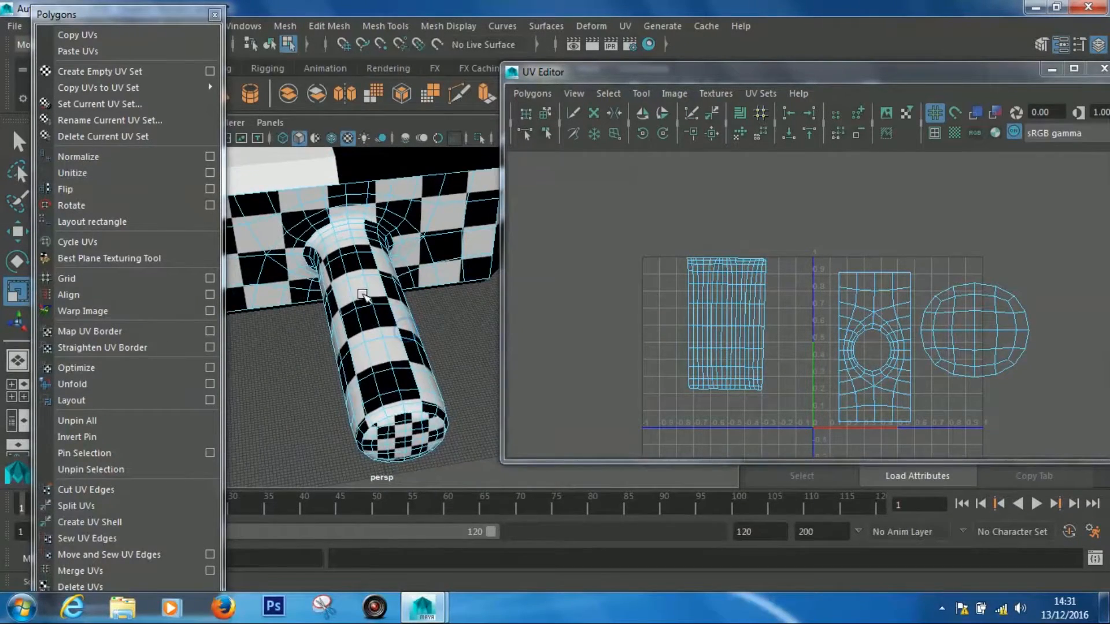
left_click_drag(363, 295, 356, 306, "alt")
left_click_drag(385, 379, 373, 350, "alt")
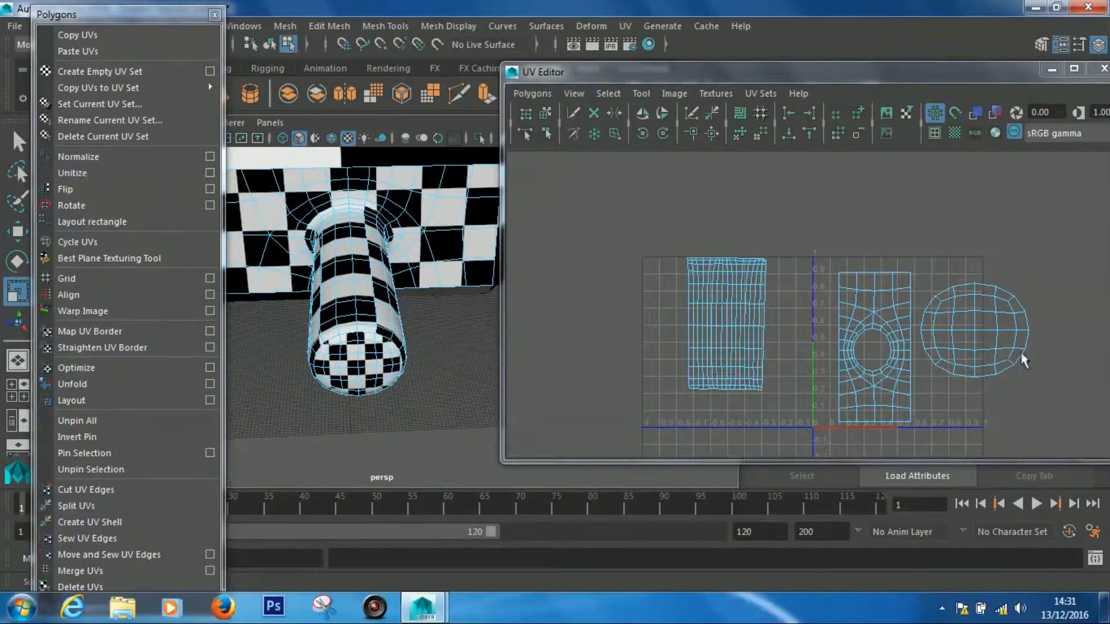
left_click(986, 328)
left_click_drag(976, 332, 939, 340)
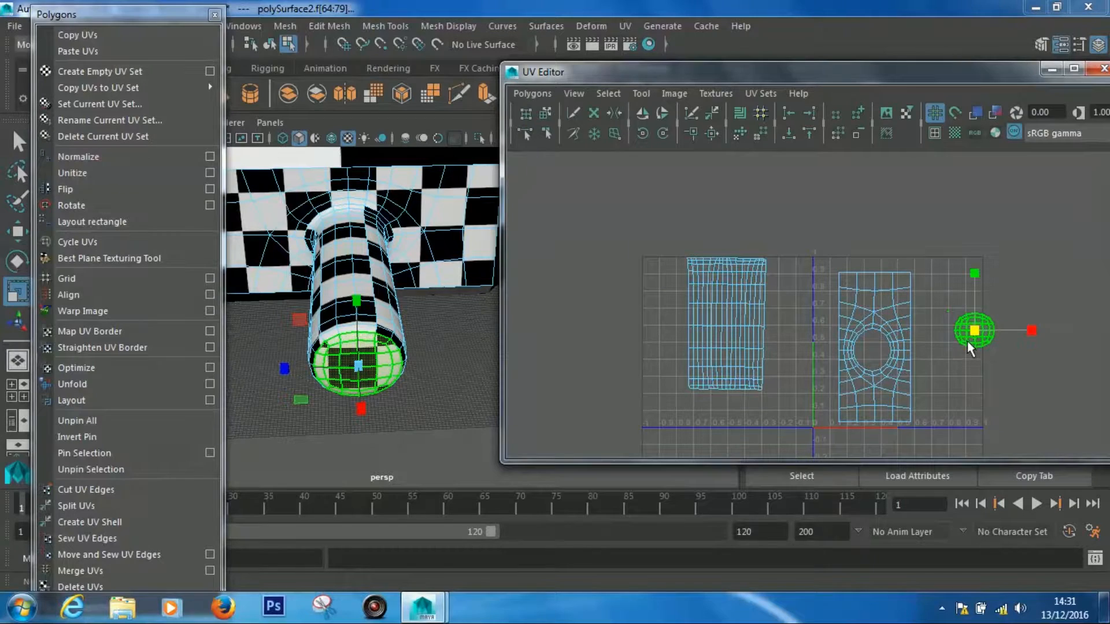
Review the complete UV layout and return to object selection with the handle mesh selected
middle_click_drag(785, 318, 719, 229, "alt")
right_click_drag(734, 248, 624, 199, "alt")
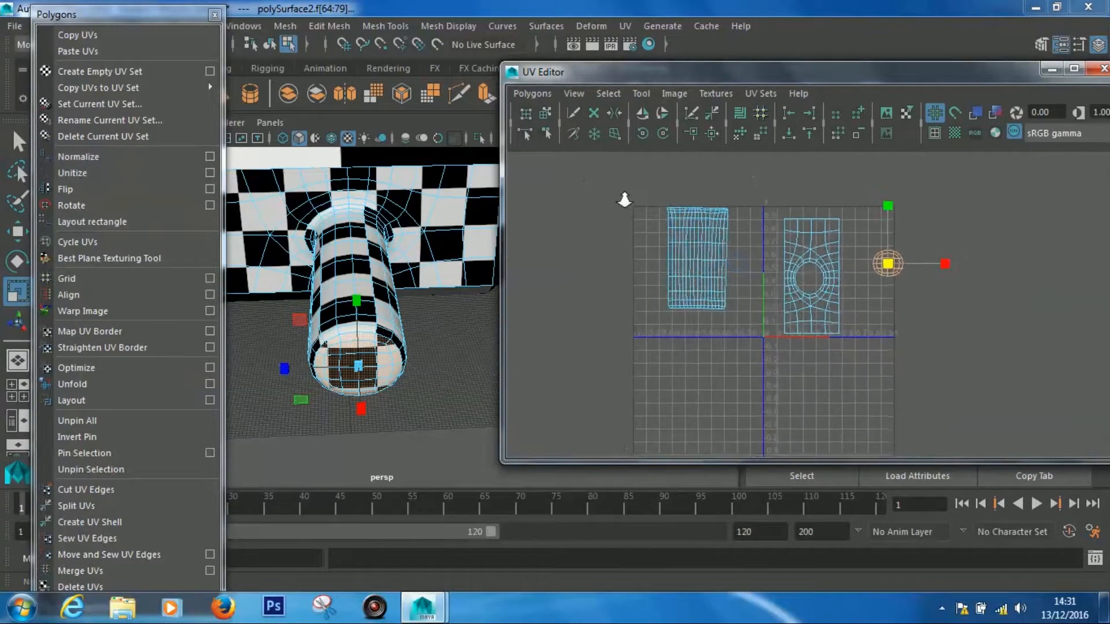
middle_click_drag(732, 289, 742, 269, "alt")
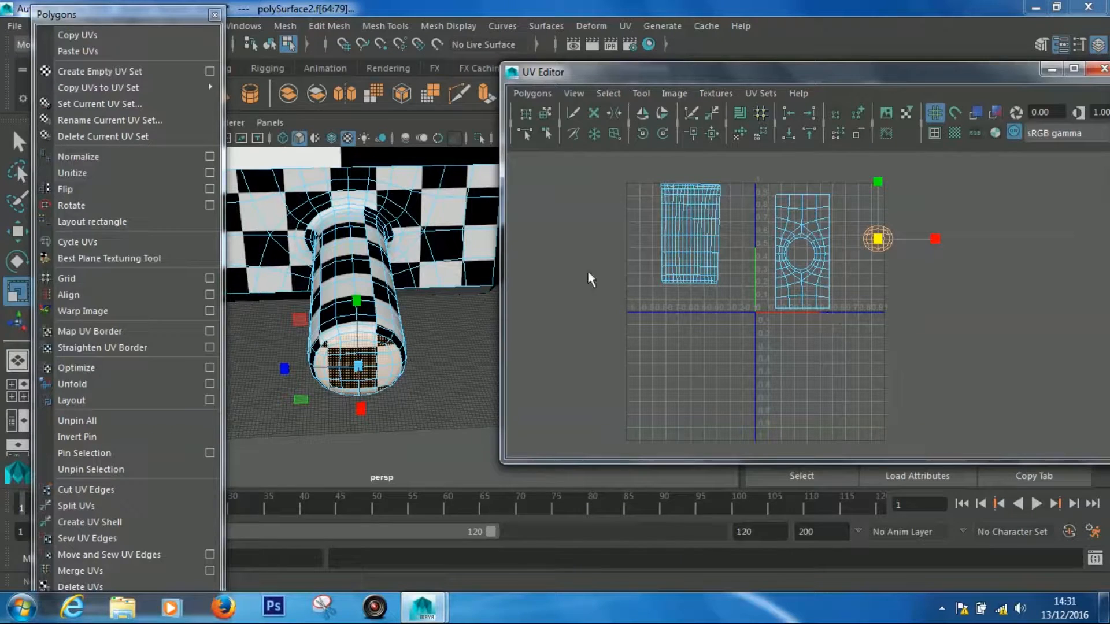
right_click_drag(384, 156, 452, 131)
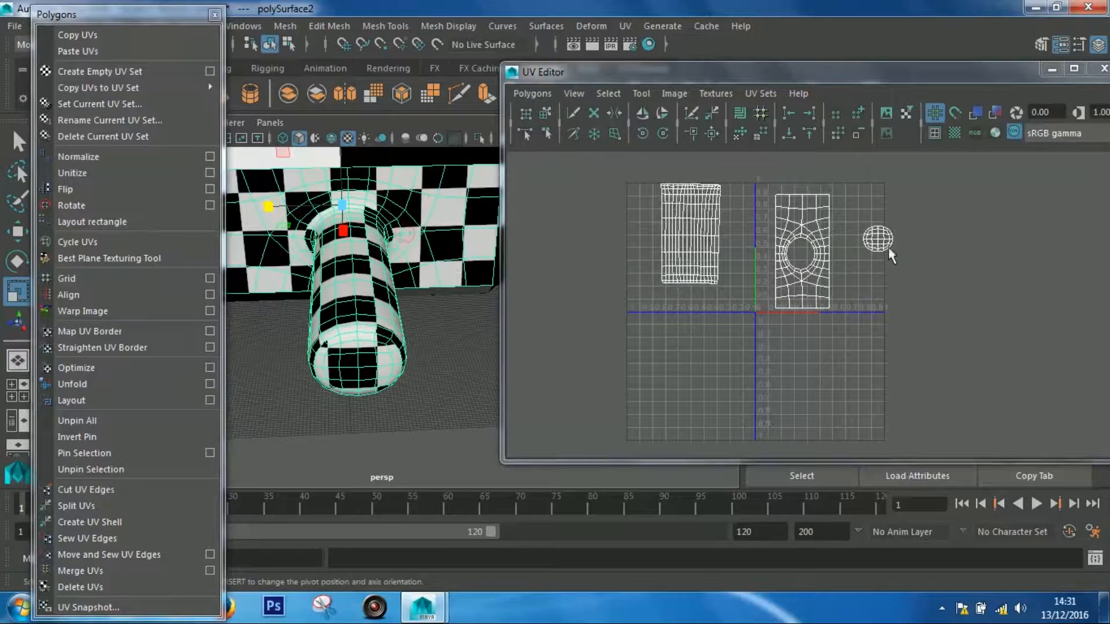
Lay out the handle mesh's UV shells automatically without overlaps and open the UV Snapshot options
left_click(537, 91)
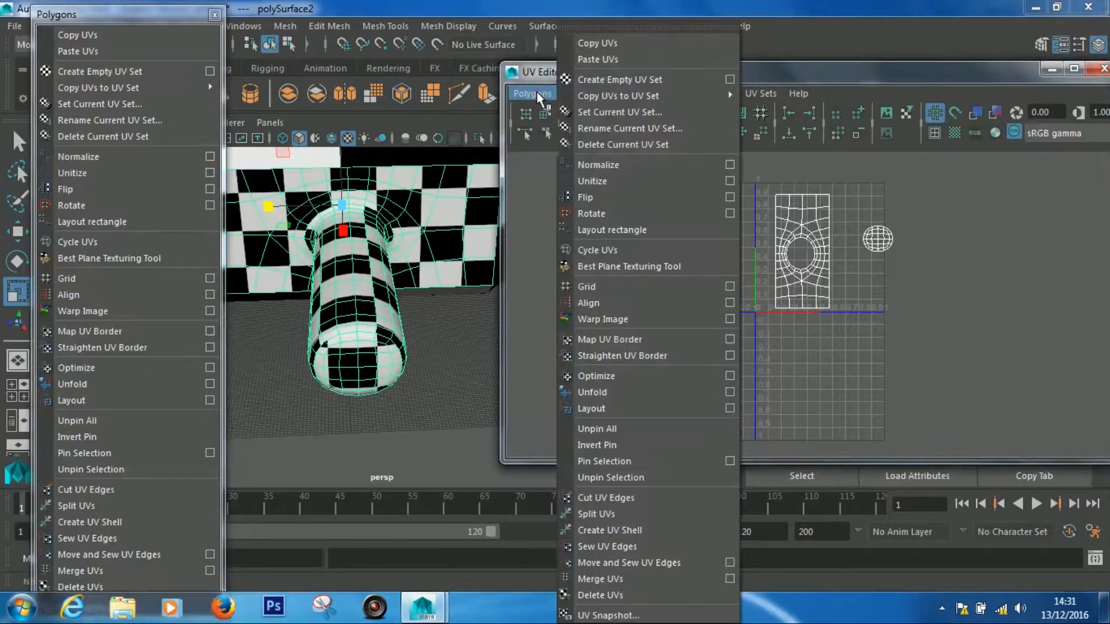
left_click(604, 407)
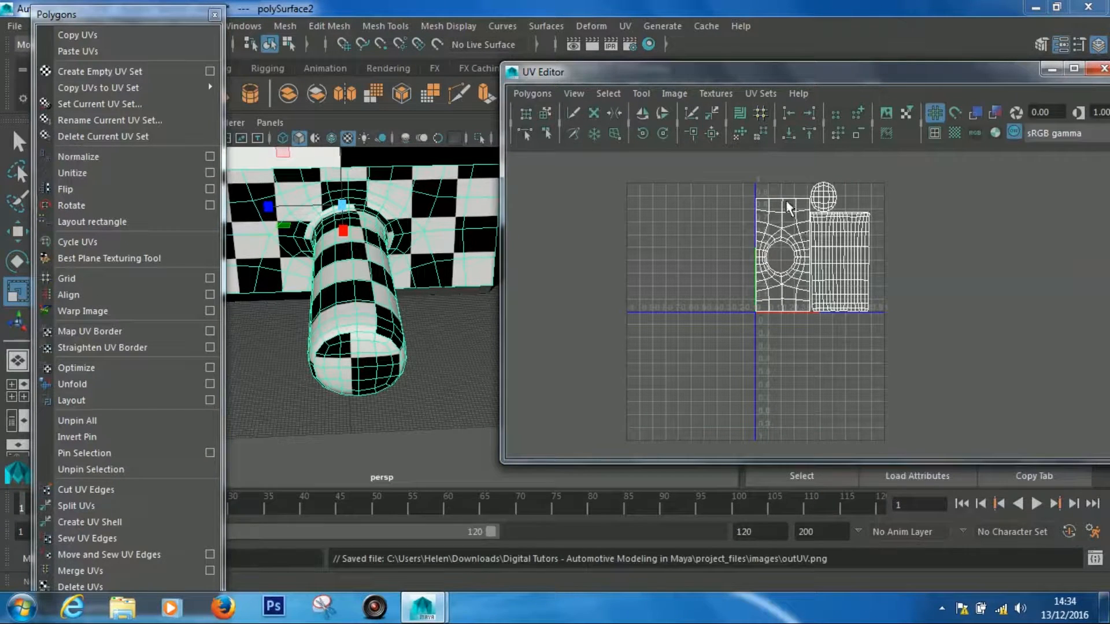
left_click(531, 94)
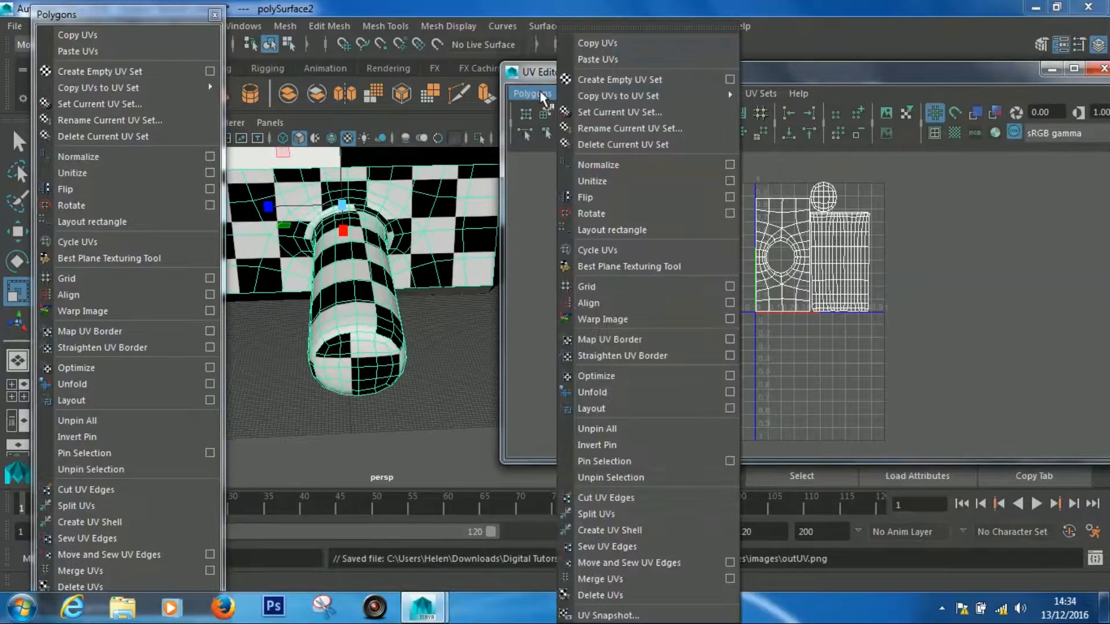
left_click(607, 617)
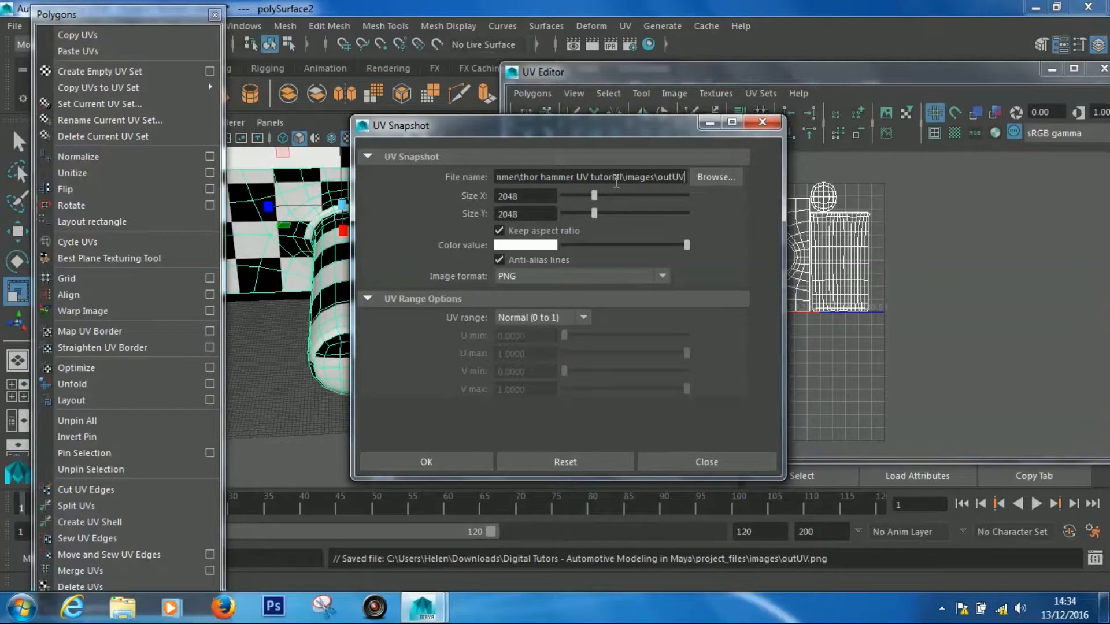
Save the handle's UV snapshot as a 2048 × 2048 PNG named hammer_Handle_uv in the project's images folder
left_click_drag(614, 178, 528, 184)
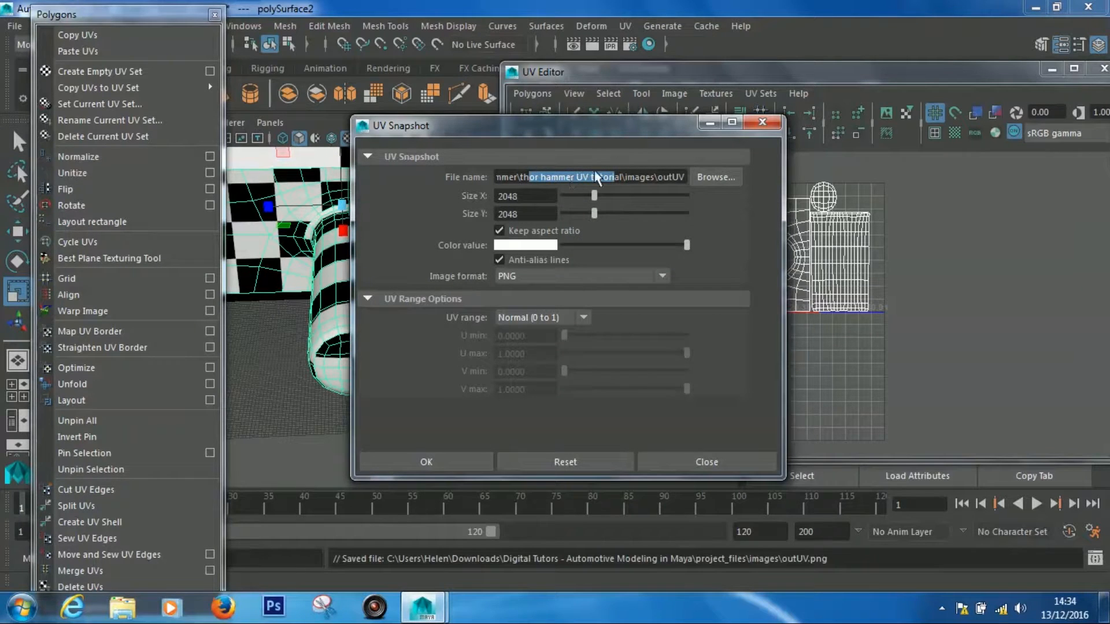
left_click(686, 174)
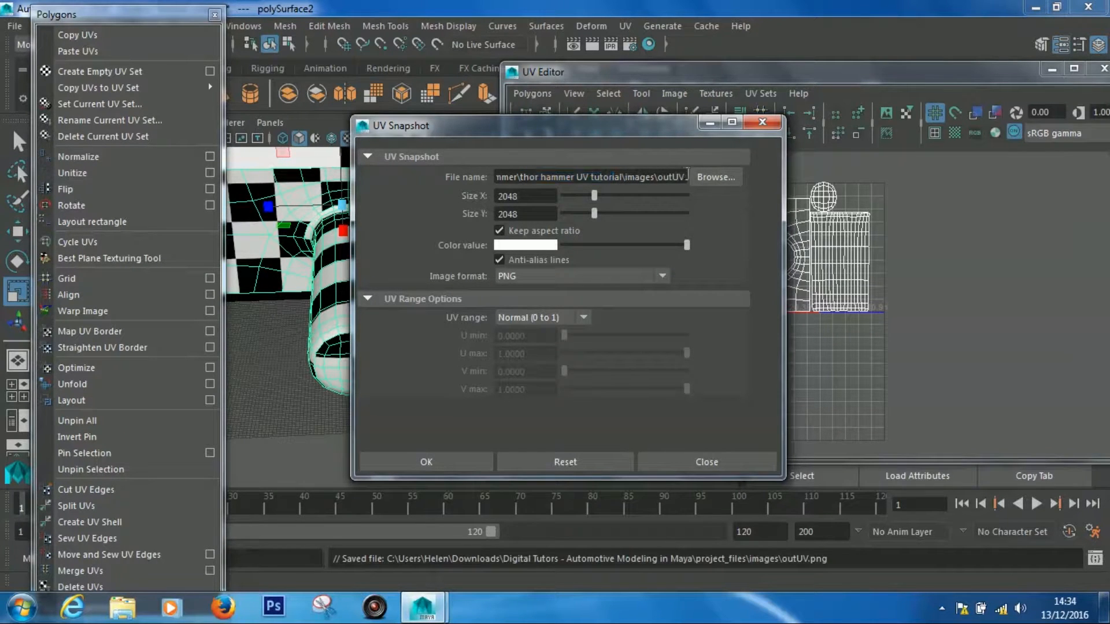
type("hammer_base_")
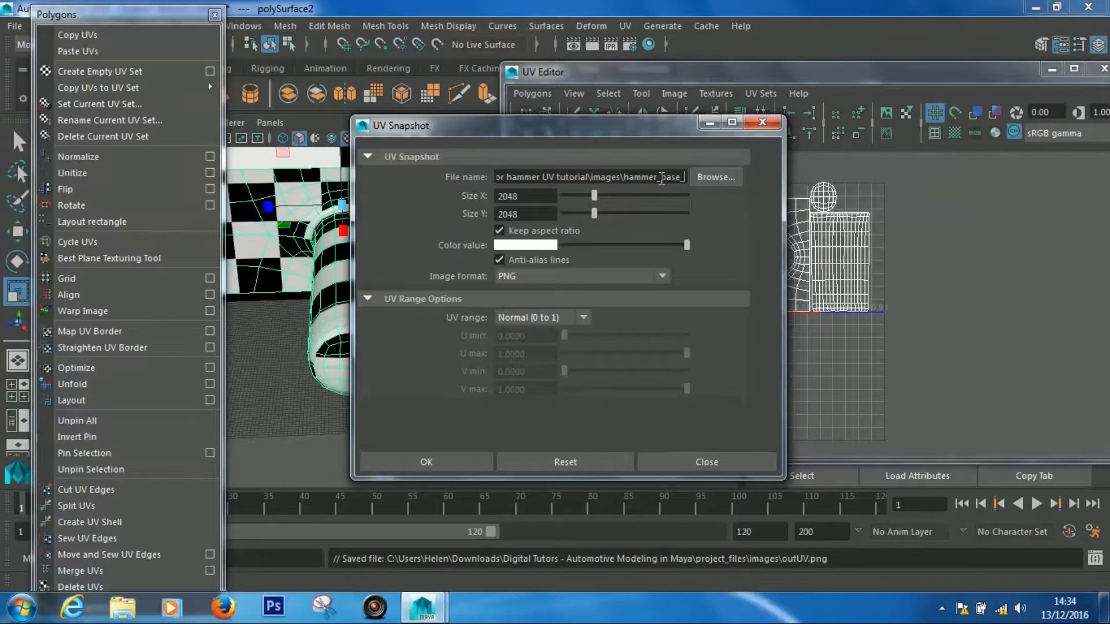
key("BackSpace")
key("BackSpace")
key("BackSpace")
key("BackSpace")
key("BackSpace")
type("Handle_uv")
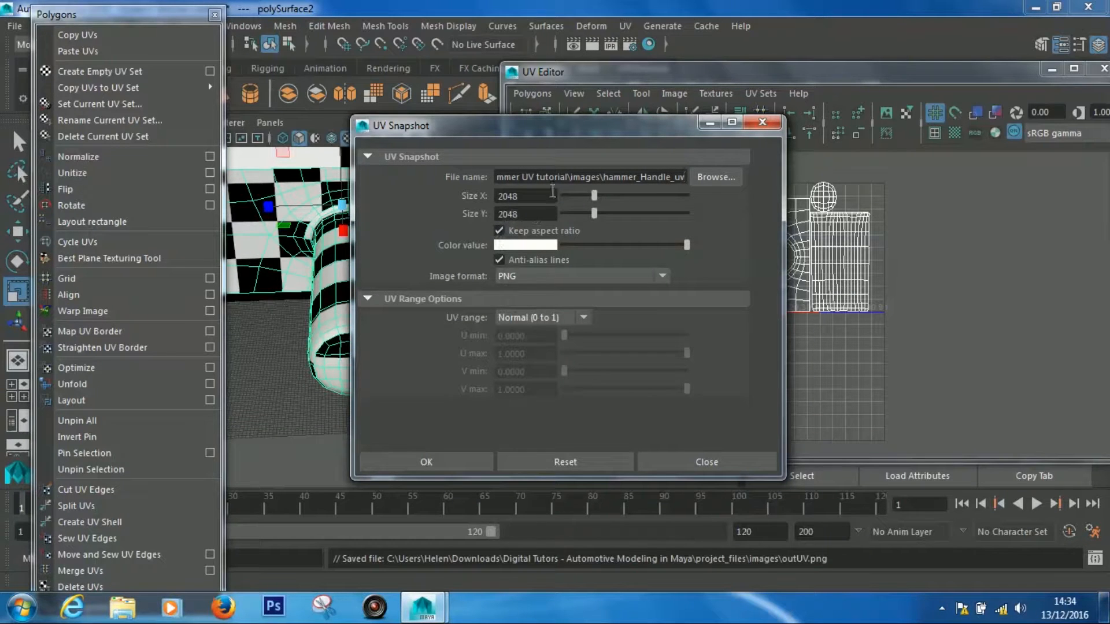
left_click(436, 454)
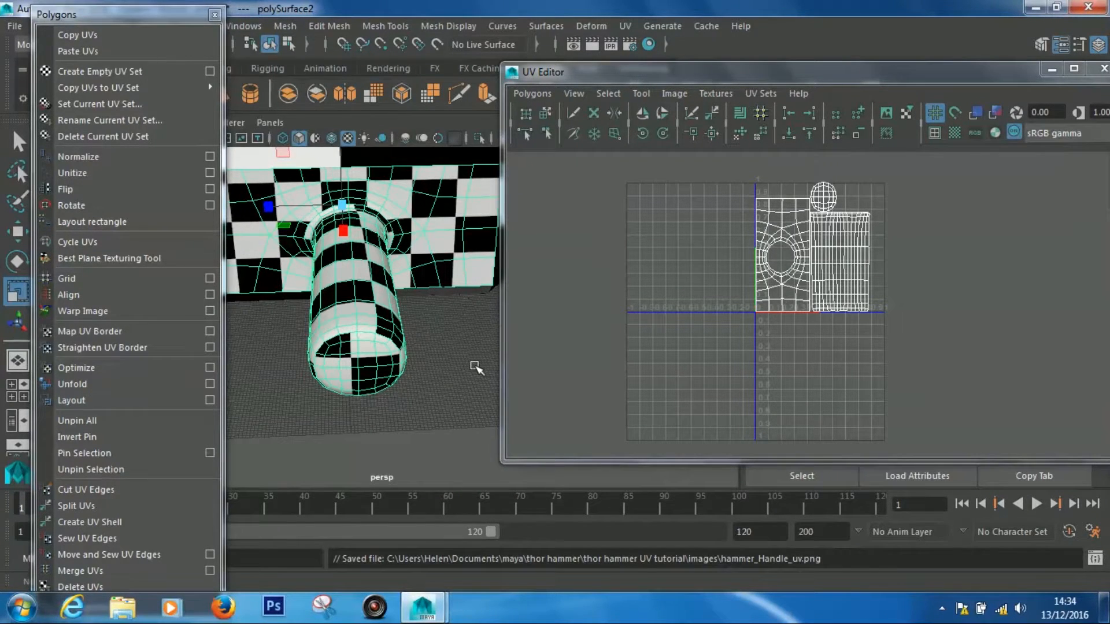
Close the floating Polygons menu, select the hammer-head block and remap its UVs with Automatic projection
left_click_drag(446, 339, 489, 360, "alt")
scroll(488, 360, "up", 3)
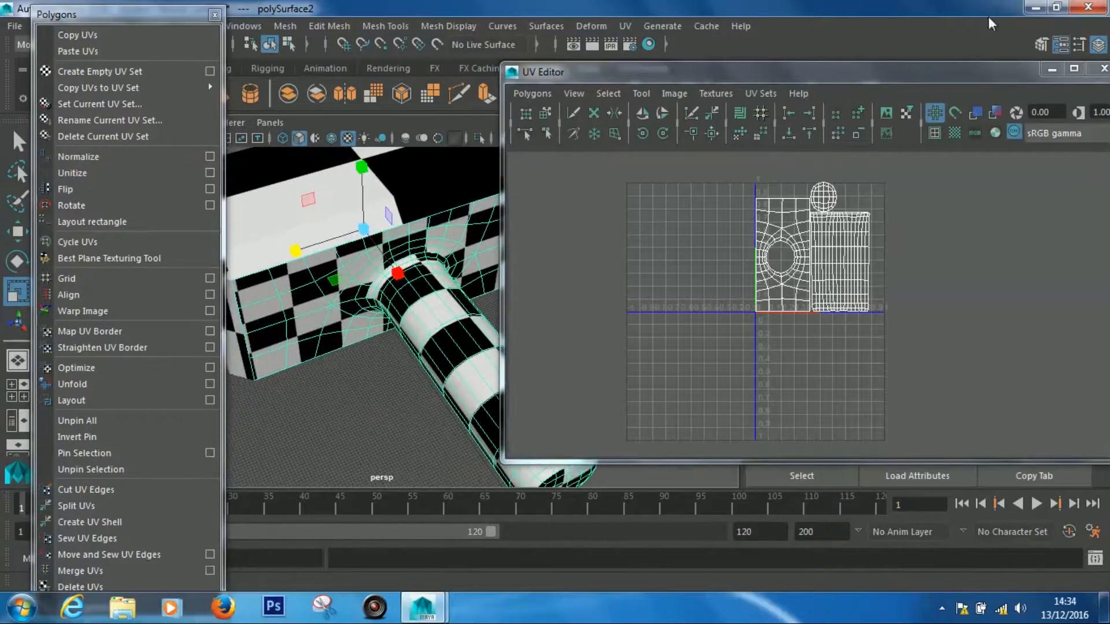
left_click(215, 15)
left_click(292, 248)
left_click_drag(293, 249, 249, 220, "alt")
left_click_drag(191, 247, 404, 290, "alt")
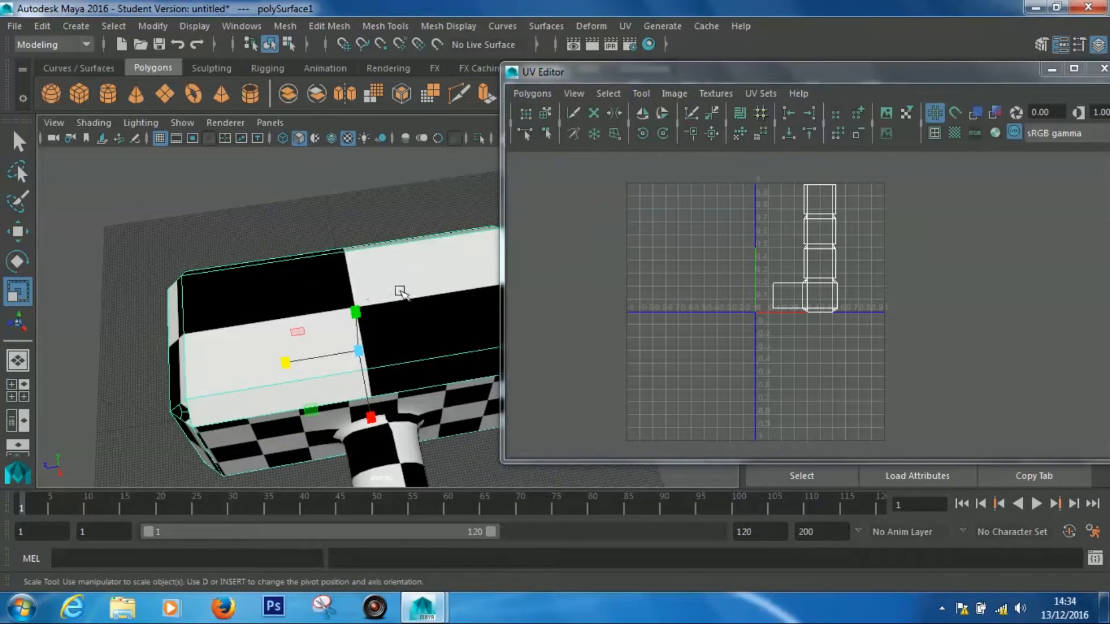
left_click_drag(211, 328, 227, 312, "alt")
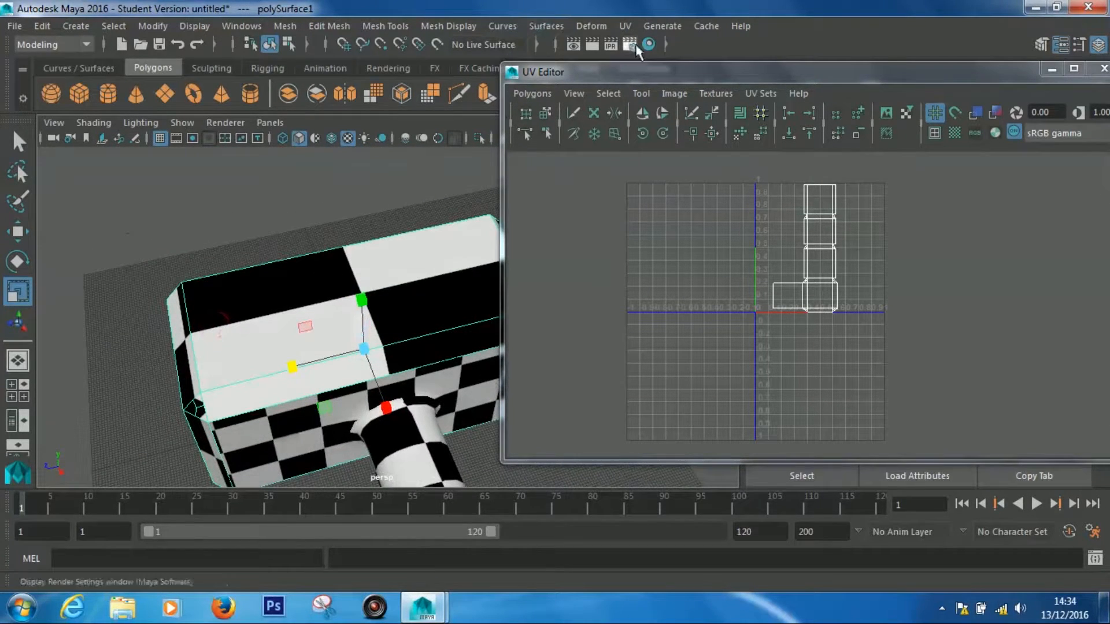
left_click(623, 27)
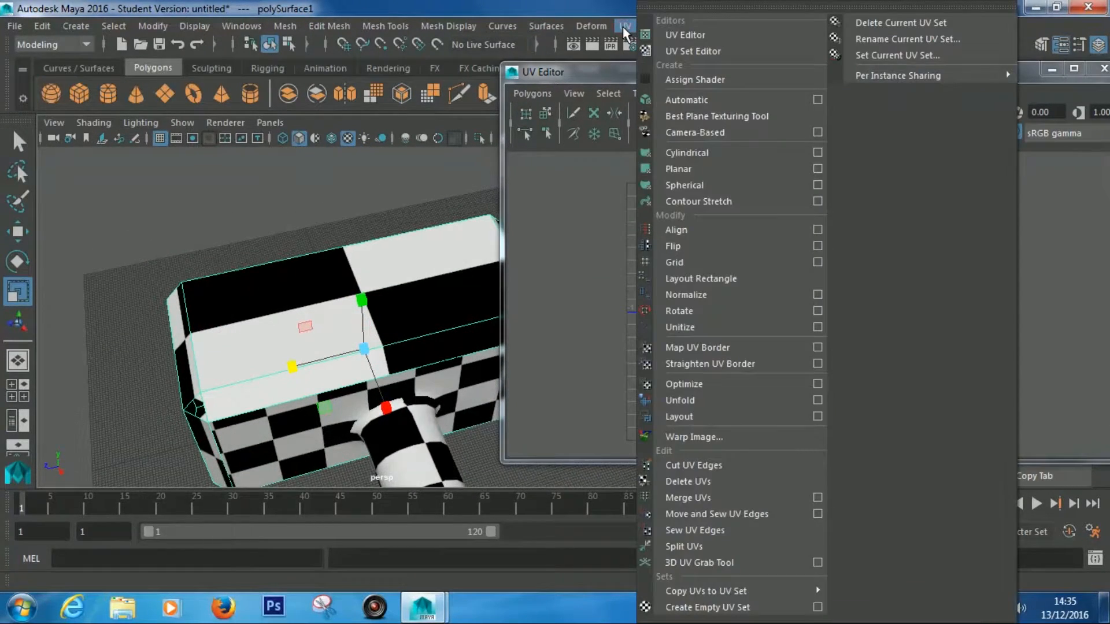
left_click(692, 93)
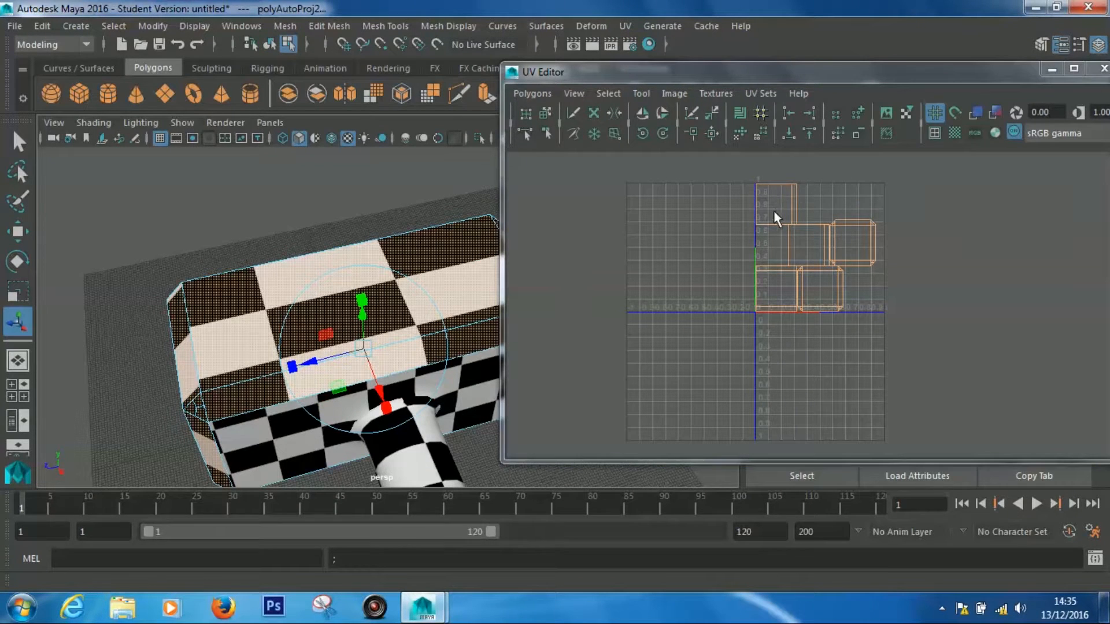
Select the UV shell of the hammer head's top face and move it into the empty area left of the 0–1 tile
right_click_drag(773, 213, 696, 180)
left_click(761, 193)
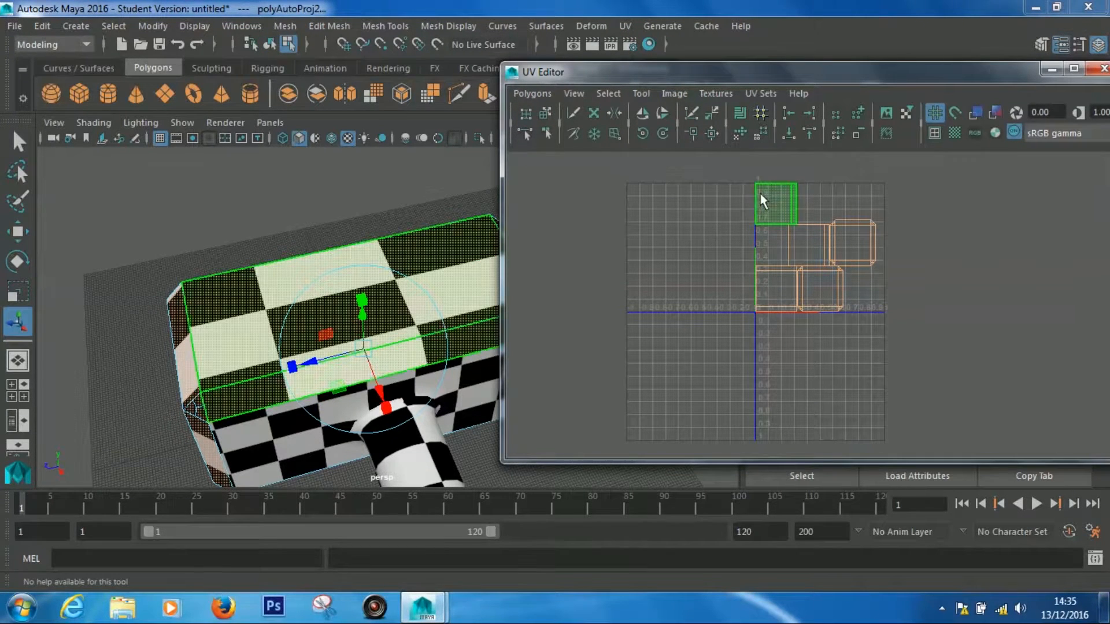
key("w")
left_click_drag(775, 206, 699, 215)
left_click_drag(353, 311, 223, 315, "alt")
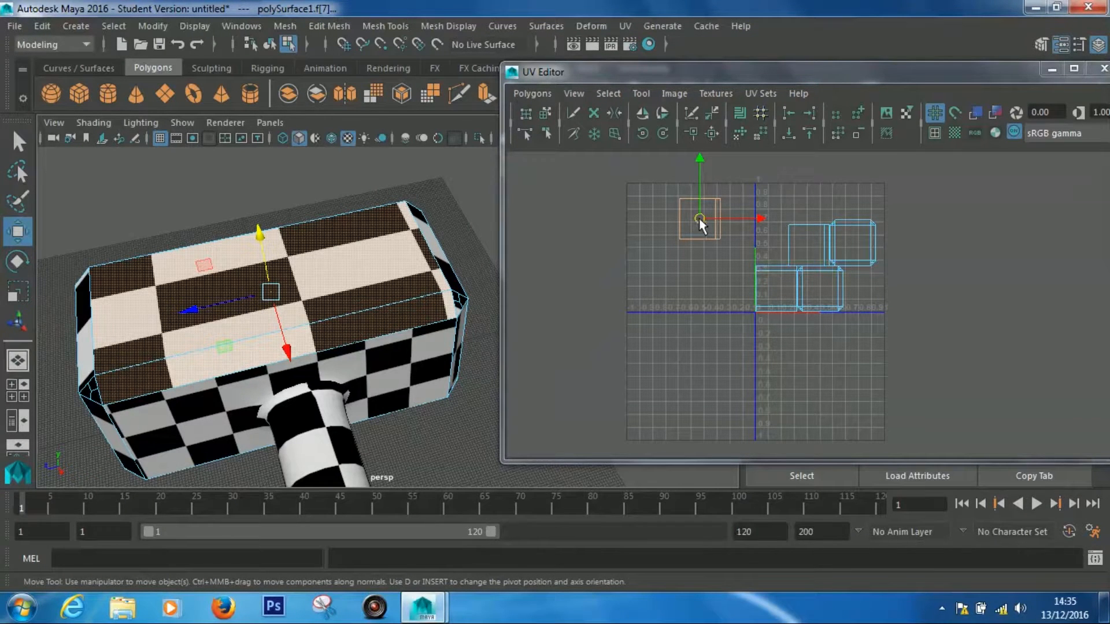
Stretch the top-face shell vertically to roughly twice its height so its checks are square
key("r")
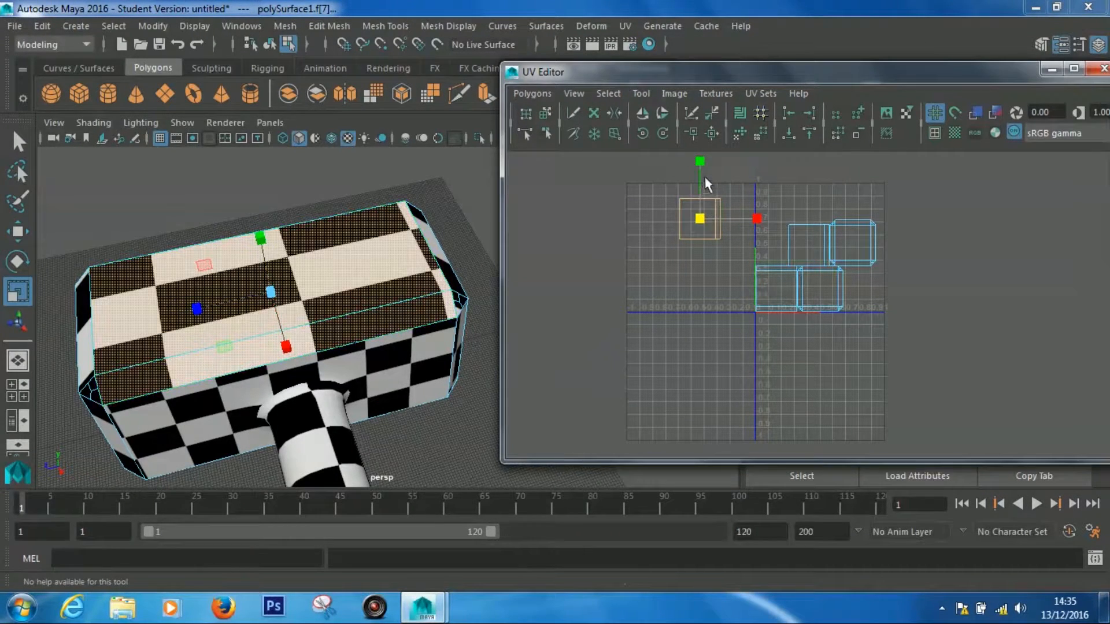
left_click_drag(699, 162, 697, 84)
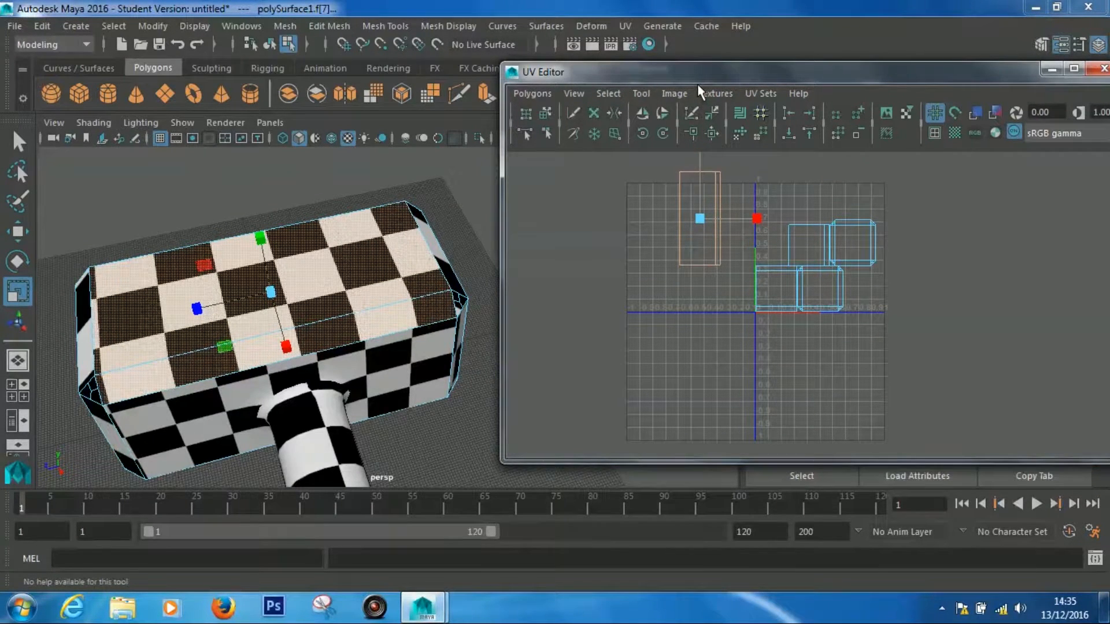
left_click_drag(223, 303, 234, 327, "alt")
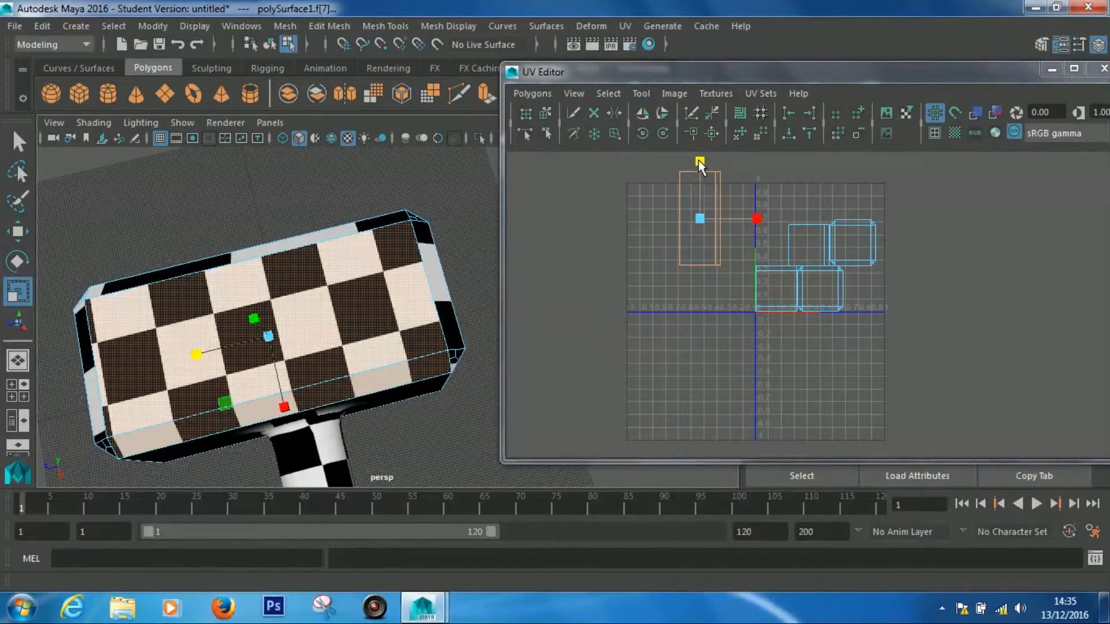
left_click_drag(699, 161, 699, 159)
Move the shell of the face opposite the handle beside the top-face shell and stretch it vertically until its checks are square
left_click(804, 243)
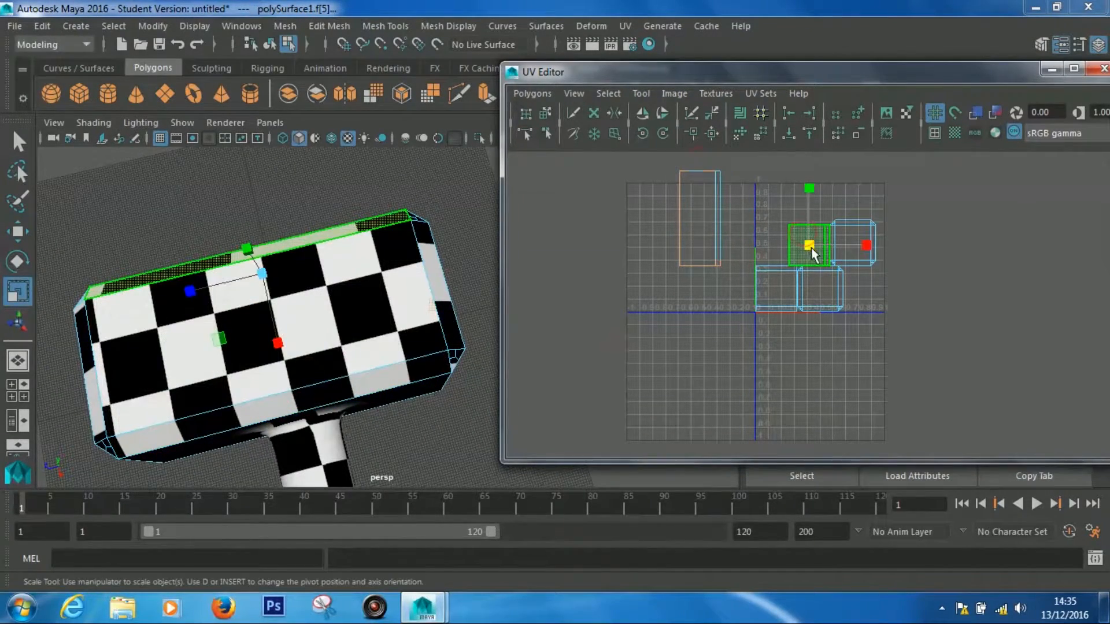
key("w")
left_click_drag(811, 246, 644, 230)
left_click_drag(220, 315, 260, 313, "alt")
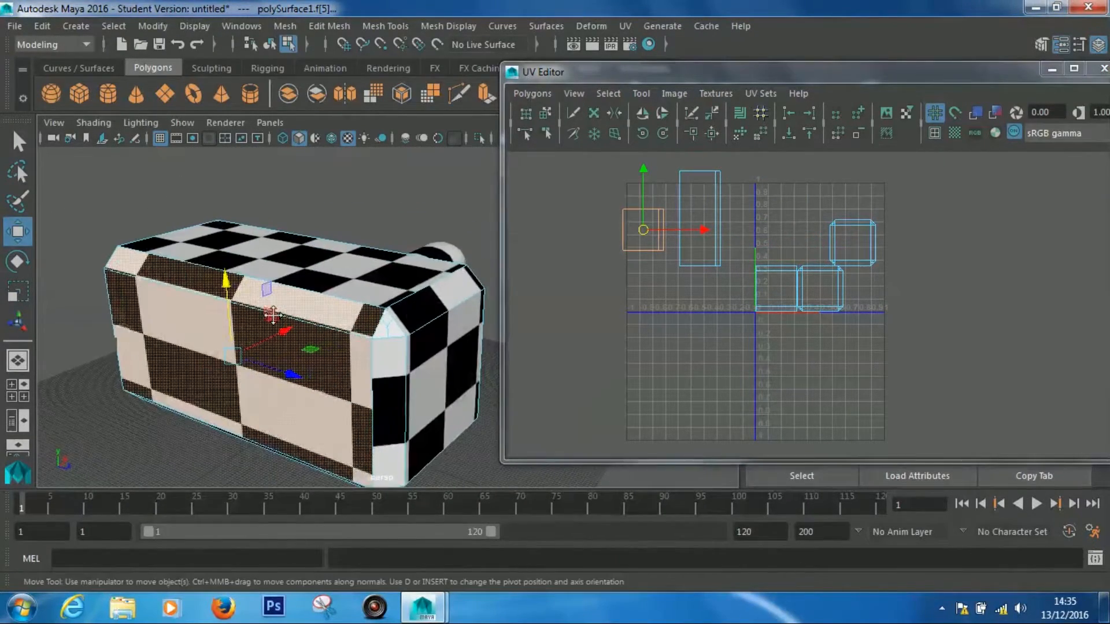
key("r")
left_click_drag(644, 171, 638, 102)
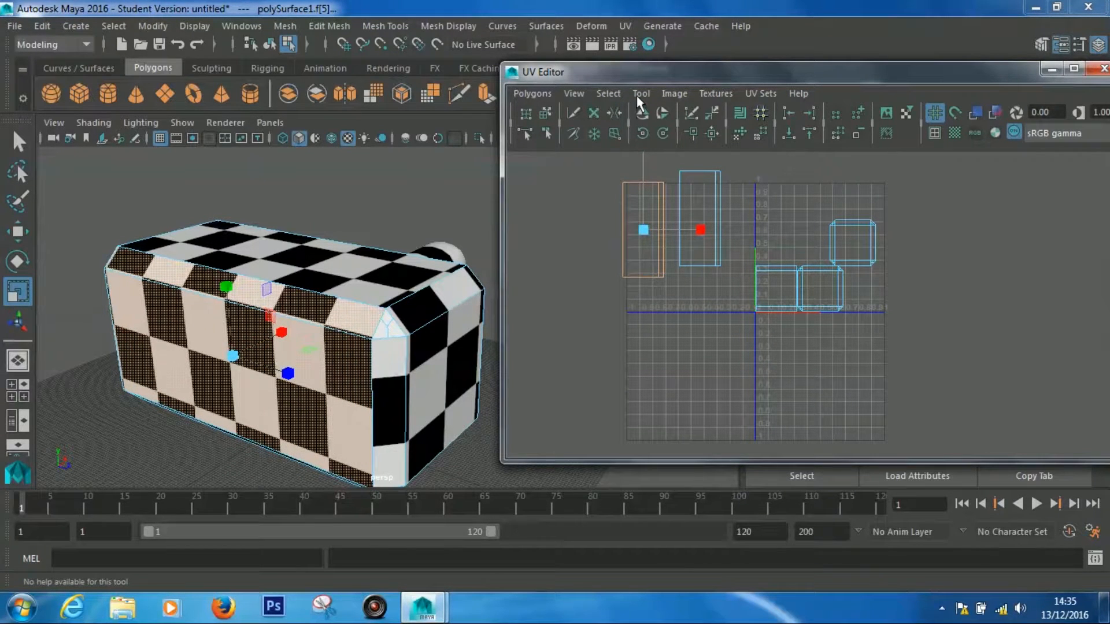
Move the underside face's shell up near the stretched shells and widen it horizontally until its checks are square
left_click(778, 270)
left_click_drag(265, 349, 277, 220, "alt")
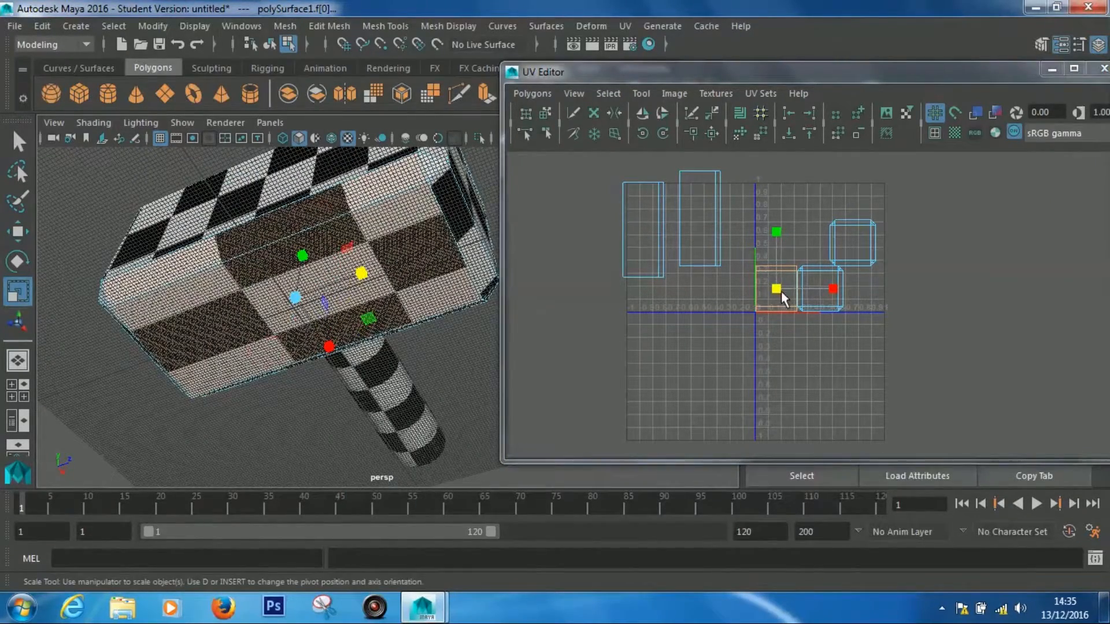
key("w")
left_click_drag(778, 289, 768, 230)
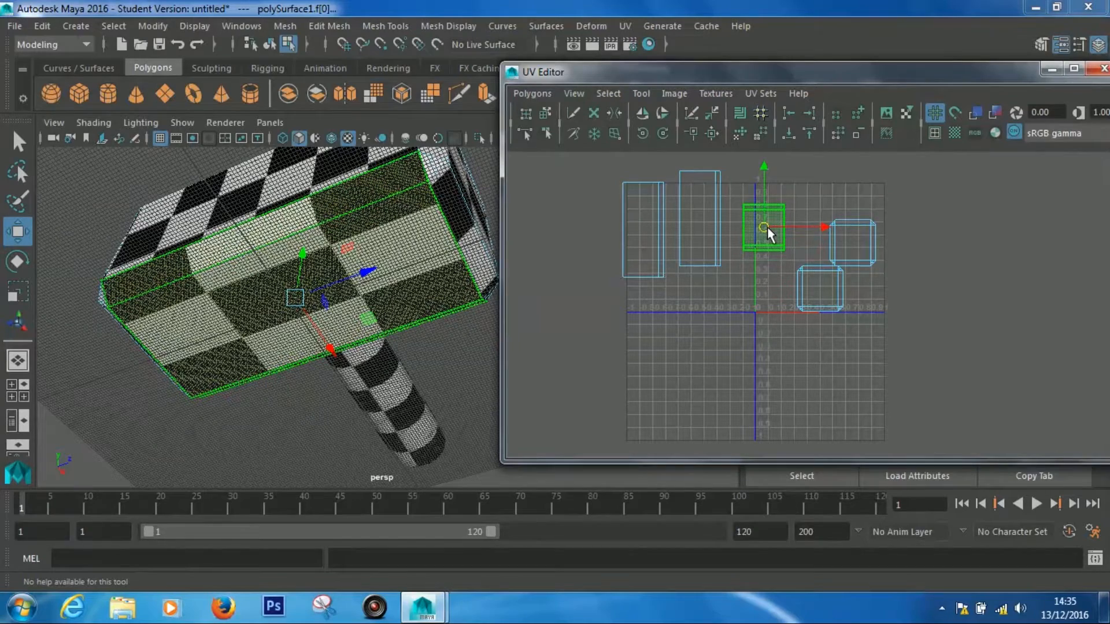
key("r")
left_click_drag(817, 225, 873, 226)
middle_click_drag(717, 217, 739, 235, "alt")
Move and sew the UV edge shared by the top-face shell and the shell opposite the handle, joining them into one
key("super")
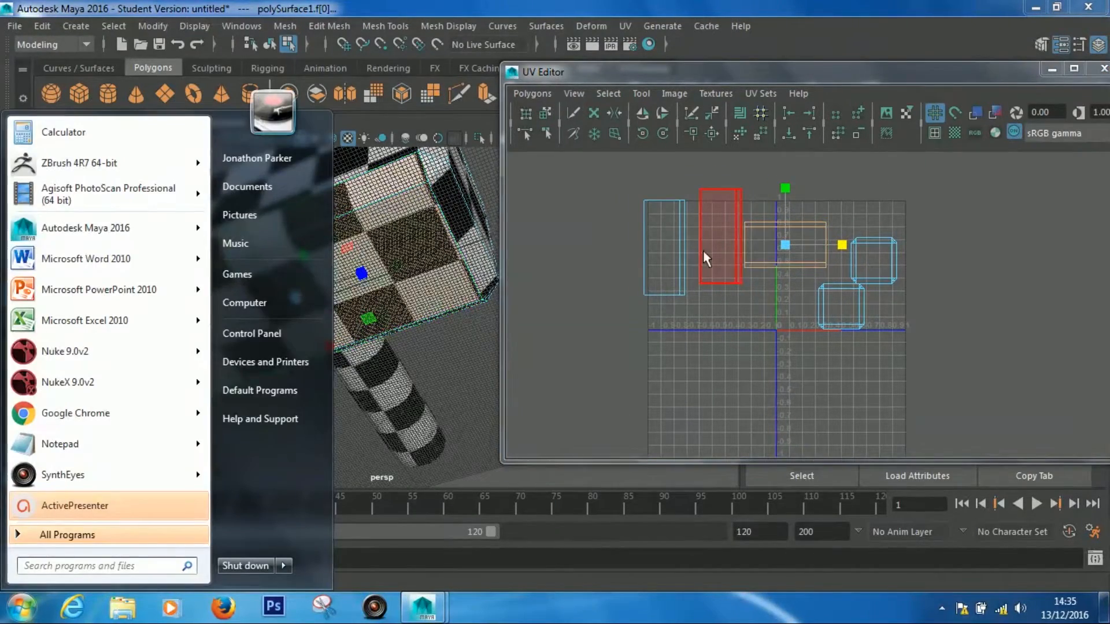
key("super")
right_click(688, 253)
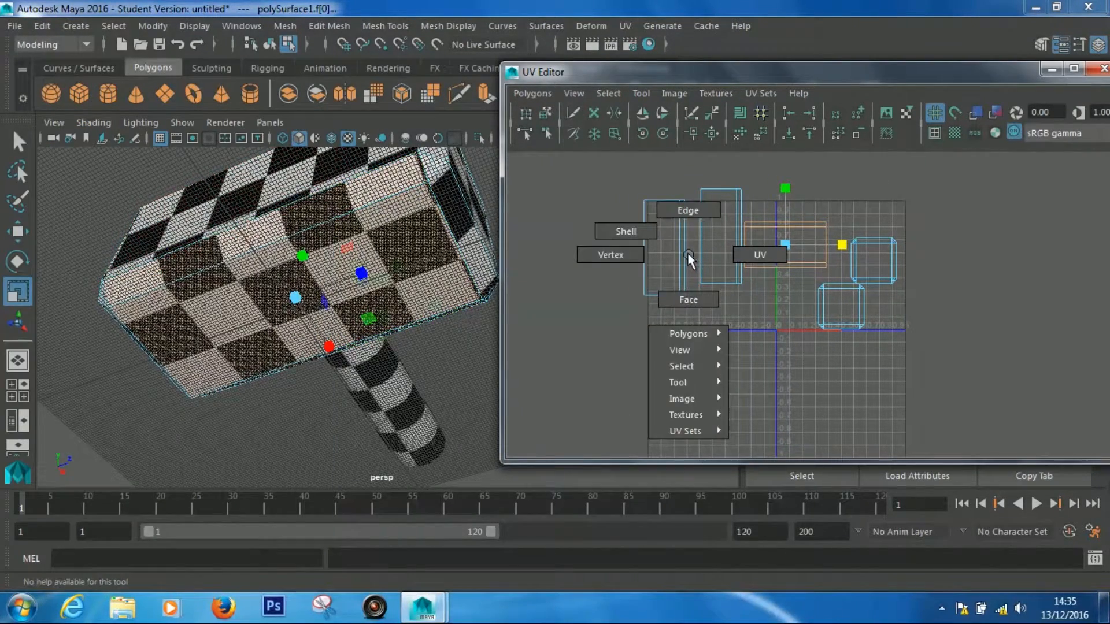
left_click(688, 212)
left_click(687, 219)
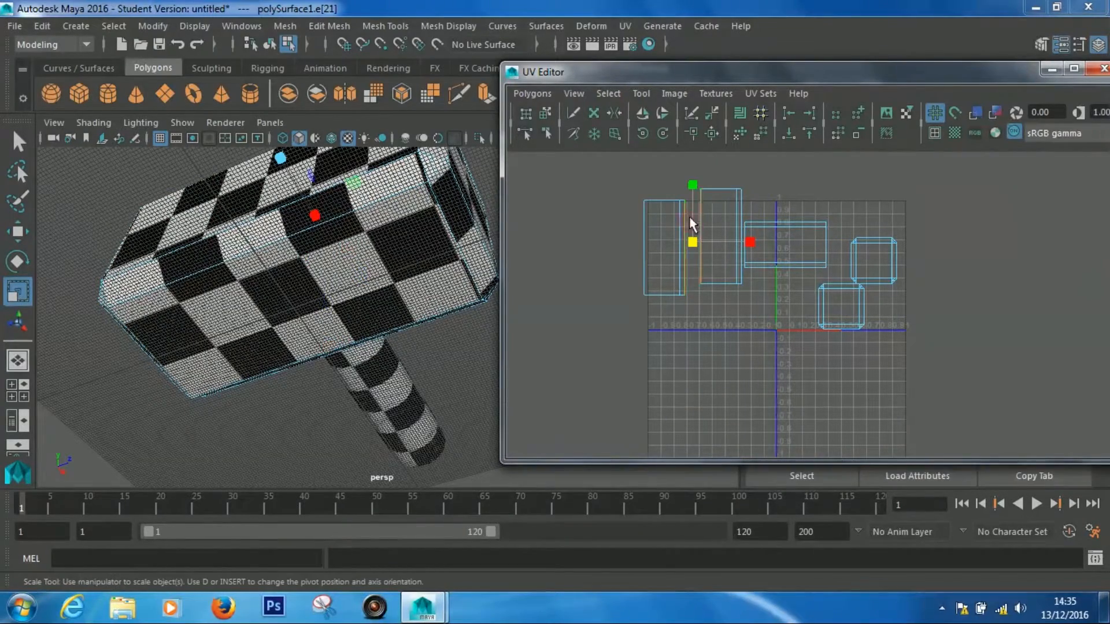
left_click_drag(438, 240, 297, 329, "alt")
key("super")
key("super")
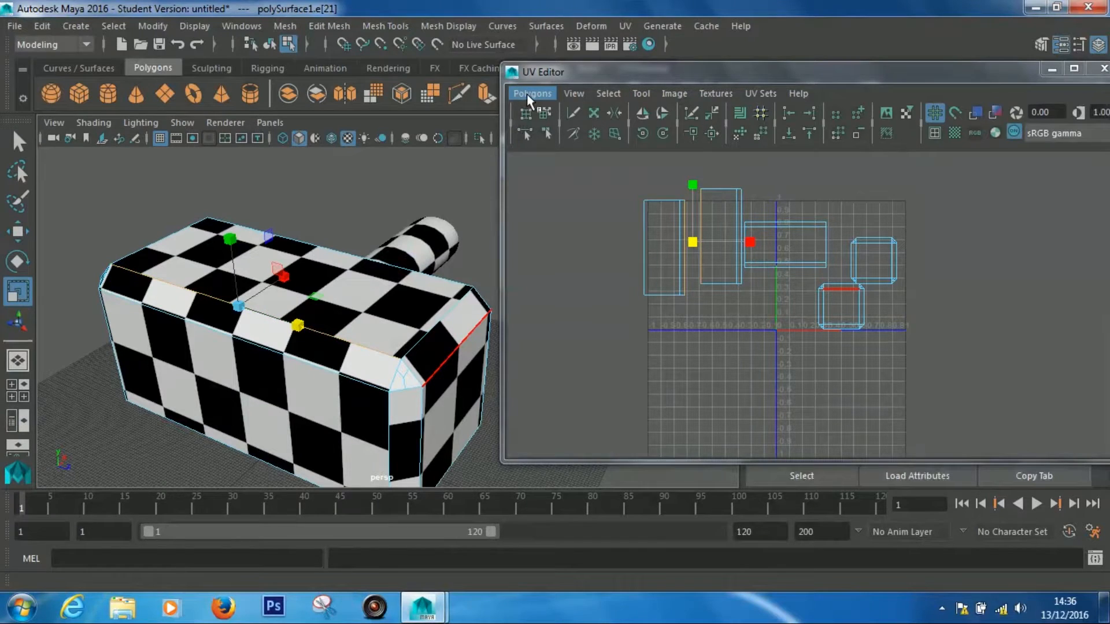
left_click(526, 94)
left_click(615, 555)
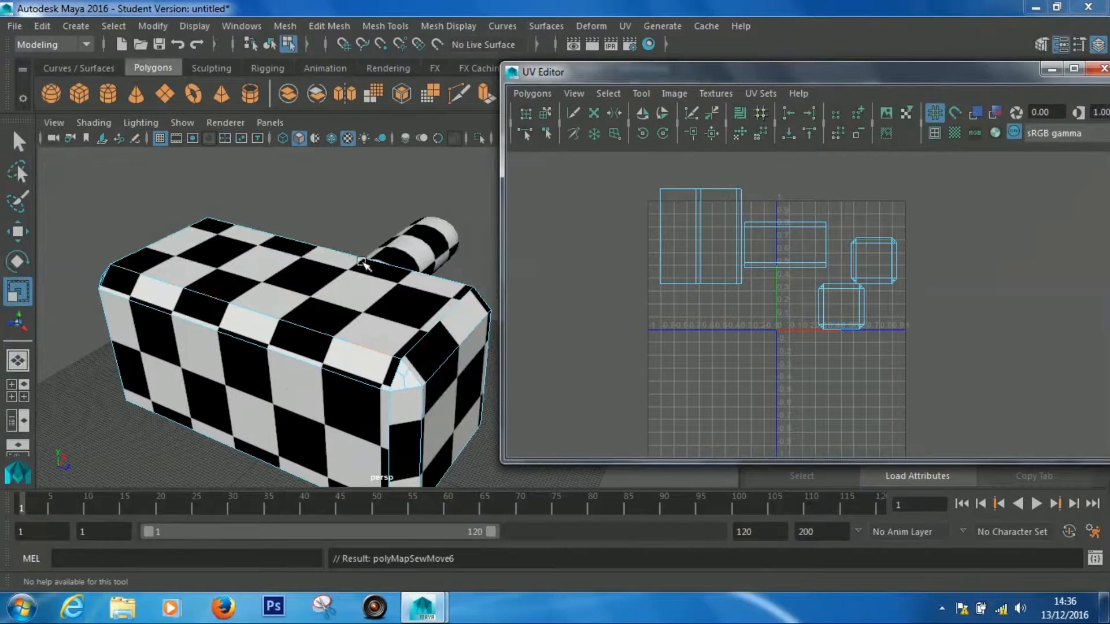
left_click_drag(274, 306, 300, 278, "alt")
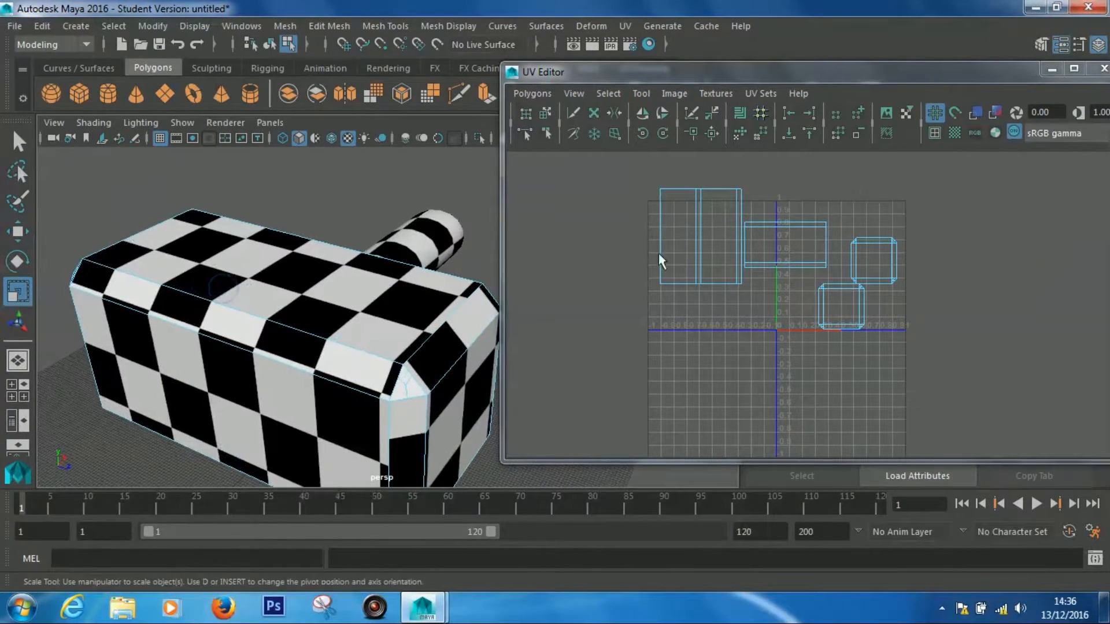
right_click(673, 234)
right_click_drag(673, 233, 642, 219)
left_click(681, 224)
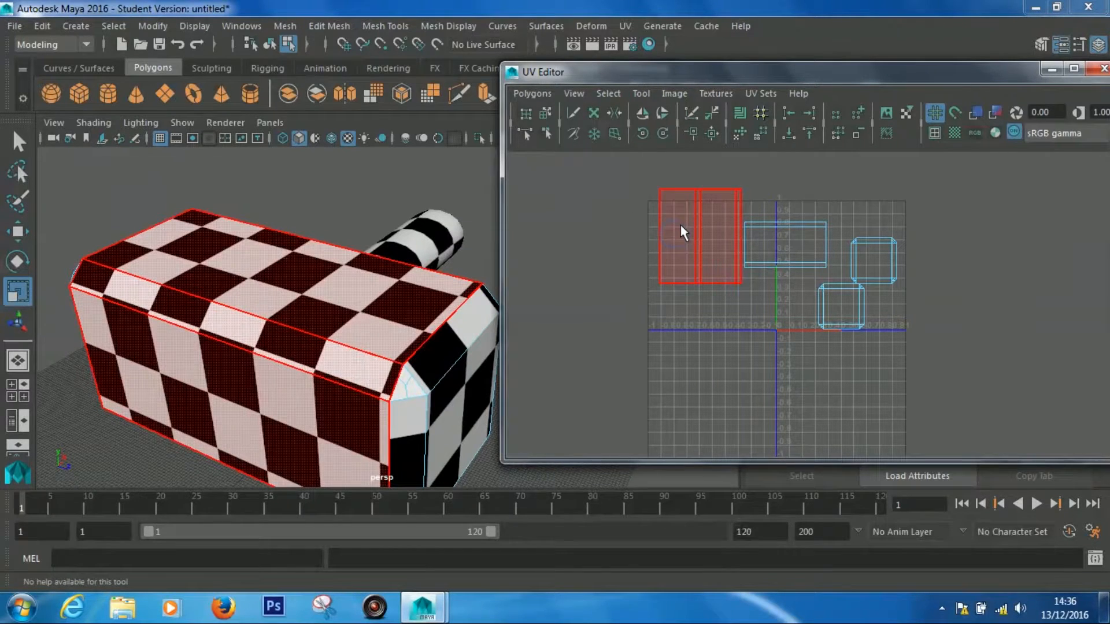
left_click(621, 238)
Move and sew the lower edge of the face opposite the handle to the underside shell, and inspect the checker pattern
left_click_drag(276, 347, 223, 347, "alt")
right_click_drag(739, 200, 739, 195)
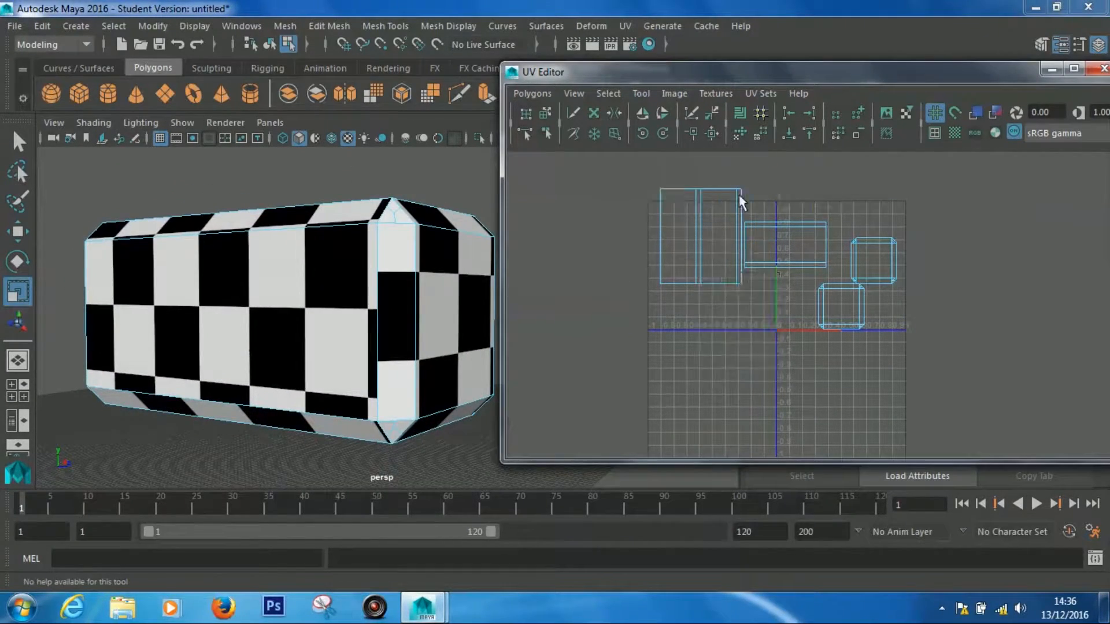
left_click(666, 235)
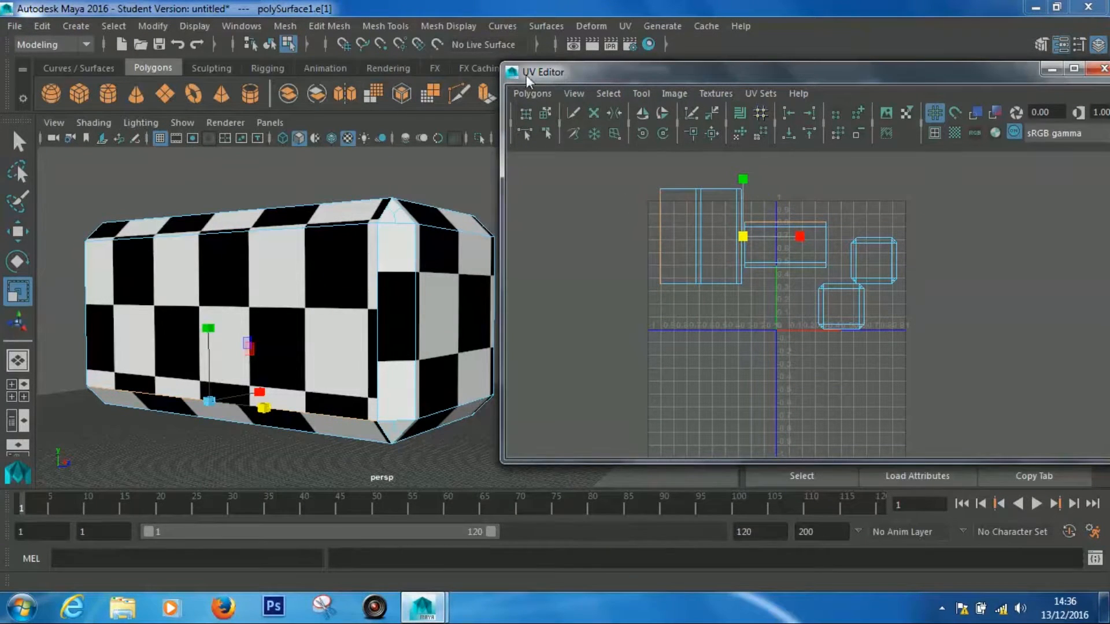
left_click(533, 93)
left_click(627, 564)
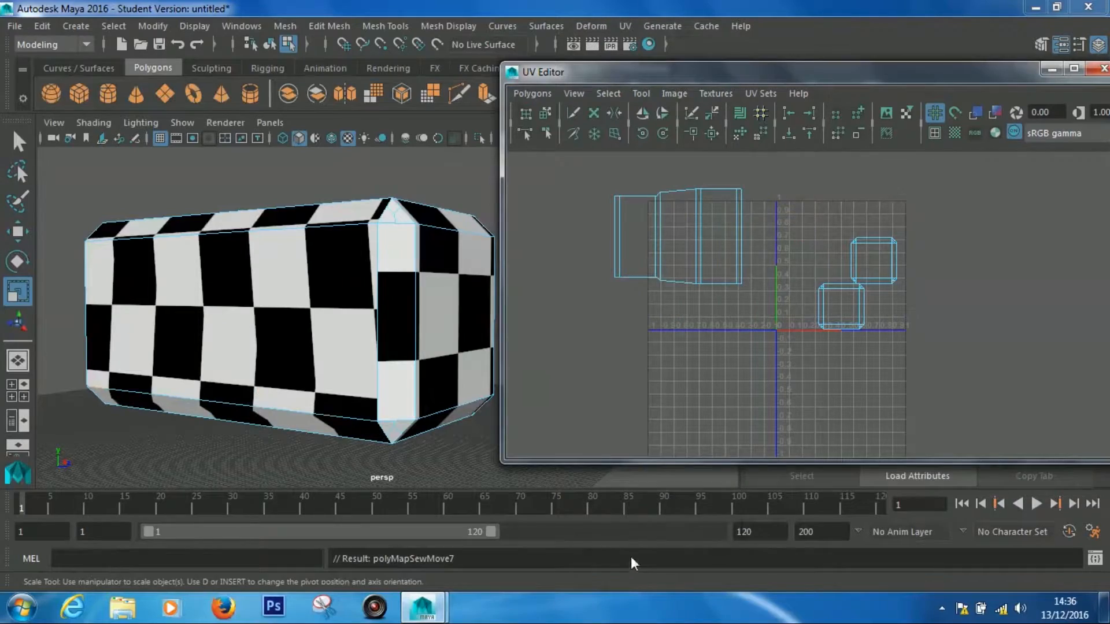
left_click_drag(292, 344, 342, 360, "alt")
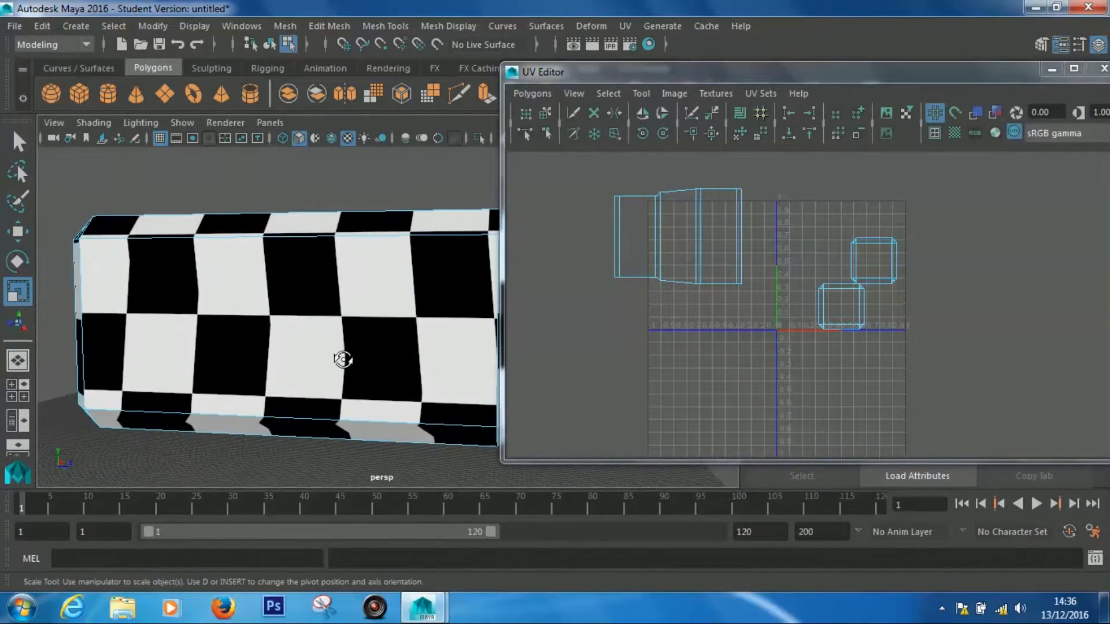
Select the joined shell of the head block's long faces and run Unfold on its UVs
right_click_drag(696, 301, 746, 294, "alt")
middle_click_drag(707, 282, 785, 398, "alt")
right_click_drag(685, 322, 633, 300)
left_click(714, 314)
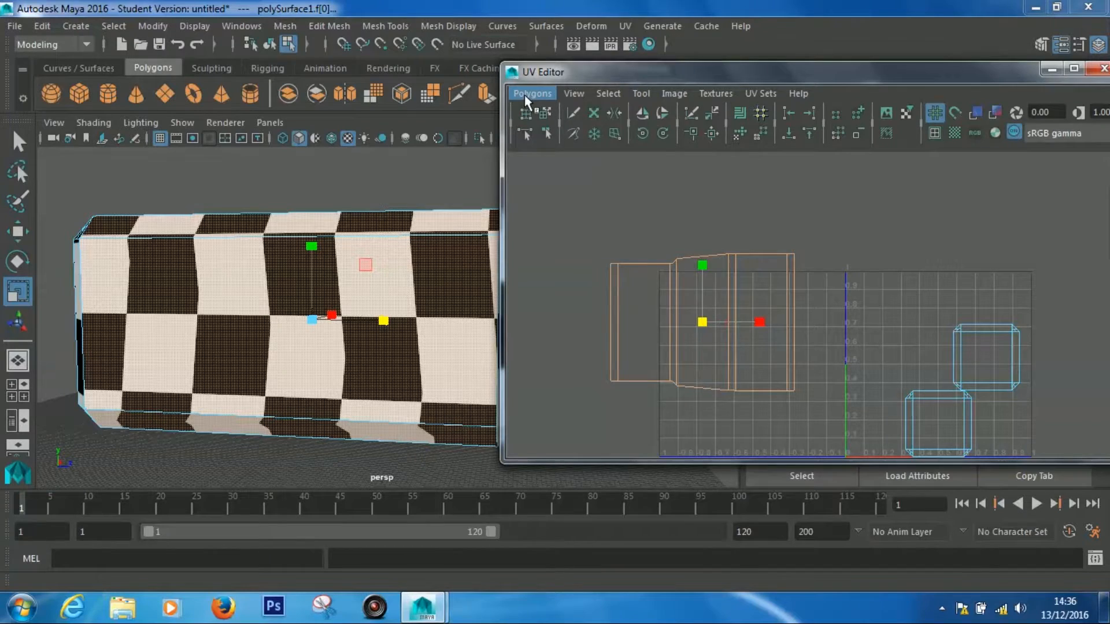
left_click(525, 94)
left_click(597, 391)
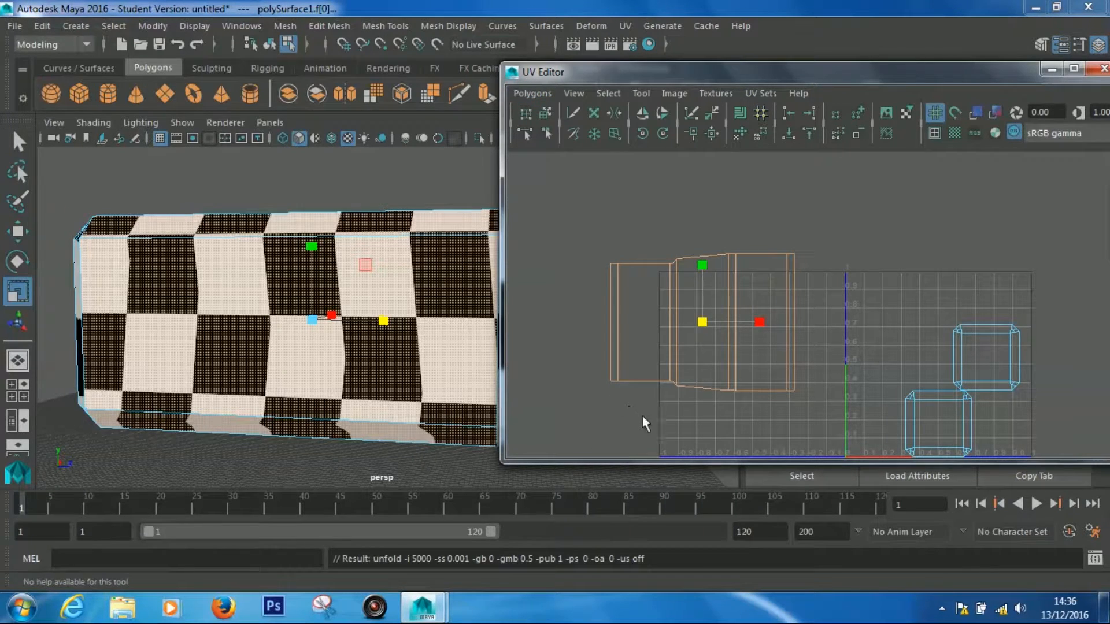
Raise the upper-border UVs at the joint between the first and second faces of the unfolded shell, levelling them with their neighbours
left_click_drag(657, 283, 715, 250, "alt")
scroll(713, 250, "up", 2)
middle_click_drag(713, 250, 763, 256, "alt")
scroll(771, 241, "up", 3)
right_click_drag(769, 242, 823, 238)
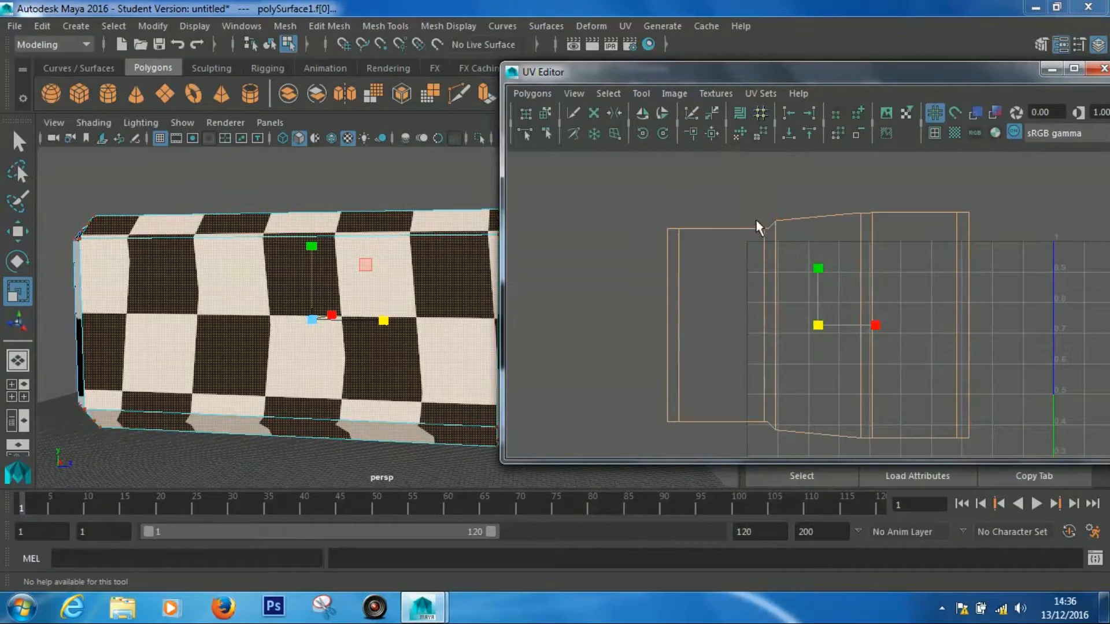
left_click(765, 226)
scroll(769, 243, "up", 3)
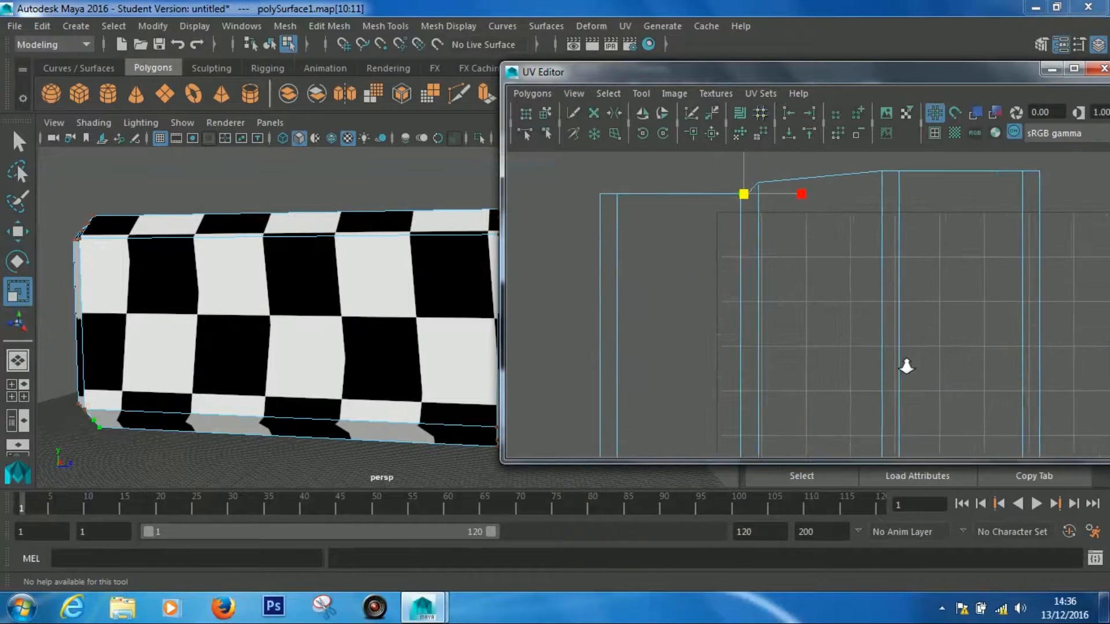
key("w")
left_click_drag(768, 180, 769, 167)
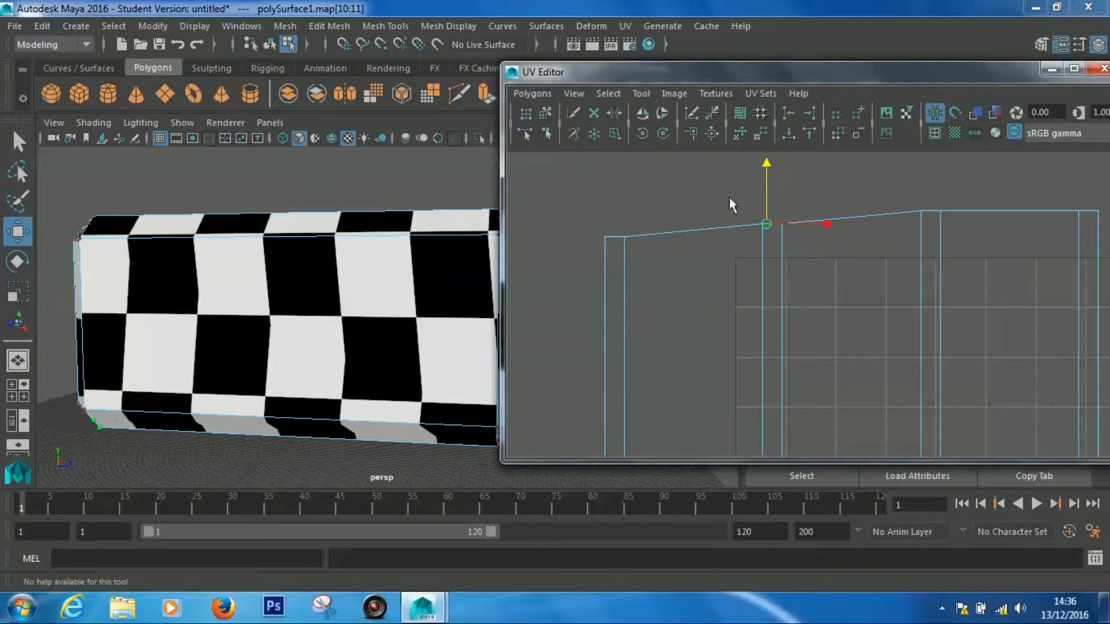
Move the remaining UV pairs along the shell's upper border vertically until that border runs straight
left_click(615, 235)
left_click_drag(617, 185, 616, 173)
left_click_drag(971, 238, 972, 239)
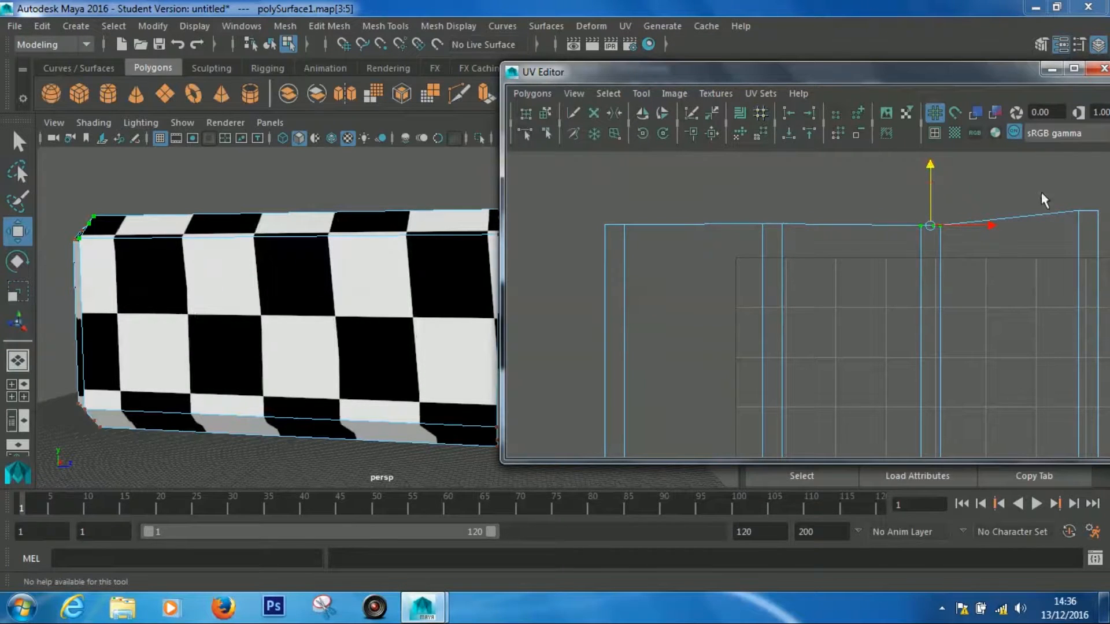
left_click_drag(1109, 241, 1108, 238)
left_click_drag(1090, 172, 1091, 186)
Move the UV pairs along the shell's lower border vertically until that border runs straight
middle_click_drag(772, 358, 771, 292, "alt")
key("super")
left_click_drag(615, 393, 690, 435)
left_click_drag(766, 391, 800, 425)
mouse_move(795, 362)
left_mouse_down()
mouse_move(861, 435)
mouse_move(799, 376)
left_mouse_up()
left_click_drag(670, 425, 671, 425)
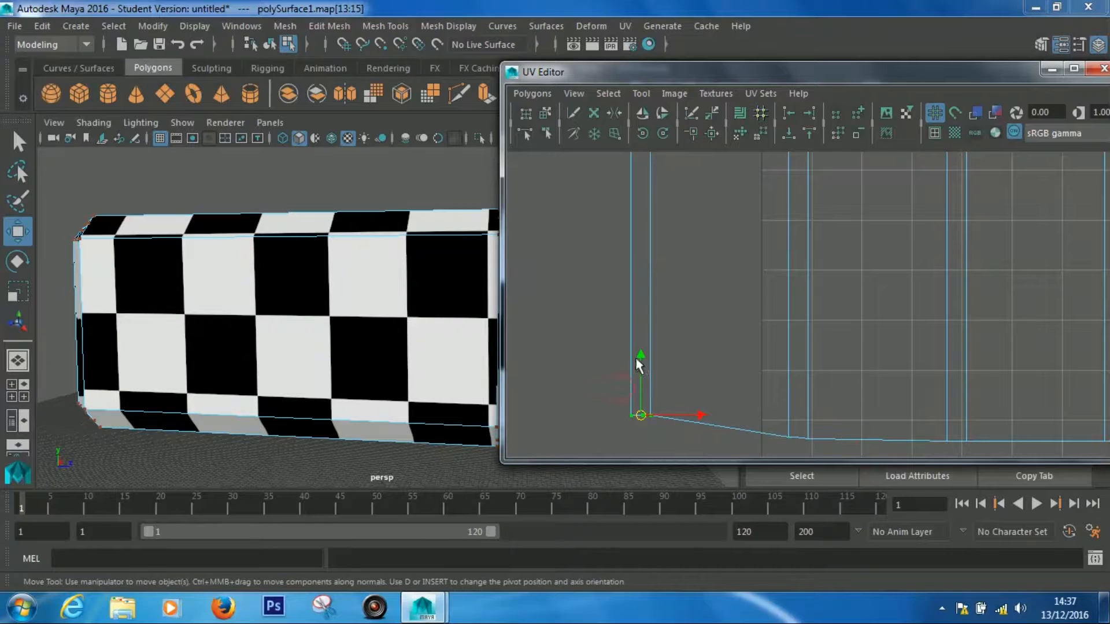
left_click_drag(643, 362, 643, 373)
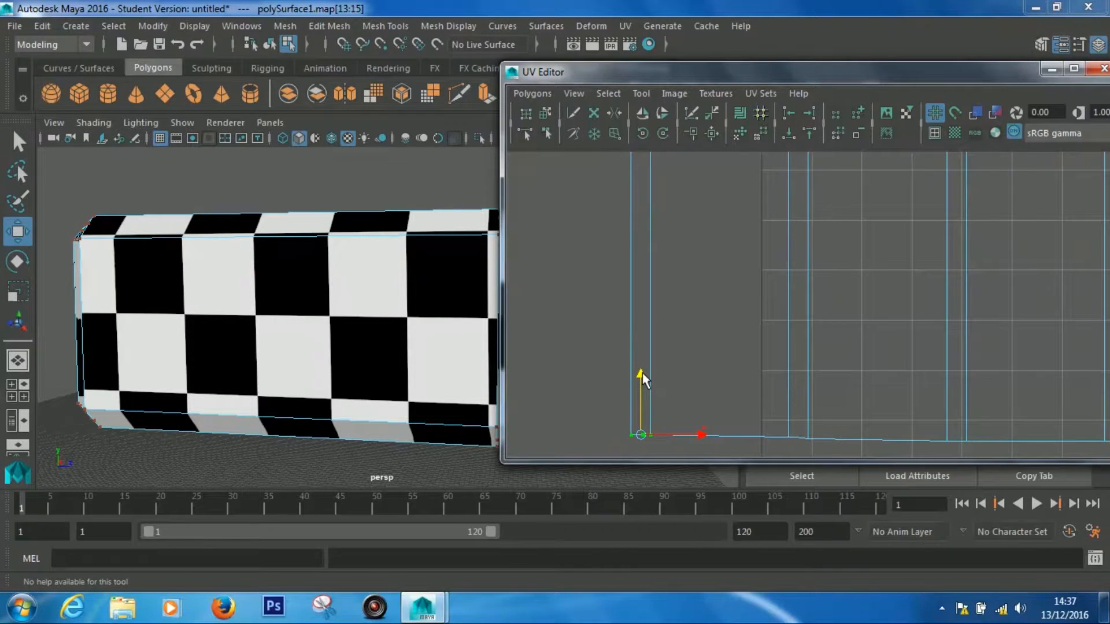
left_click_drag(797, 438, 798, 438)
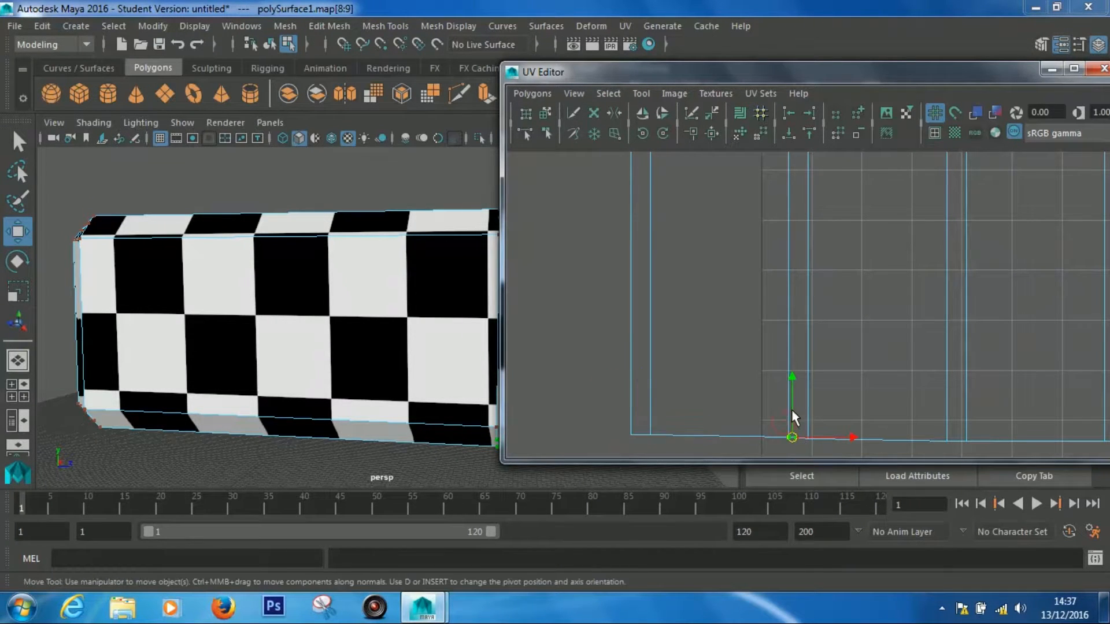
left_click_drag(765, 374, 793, 377)
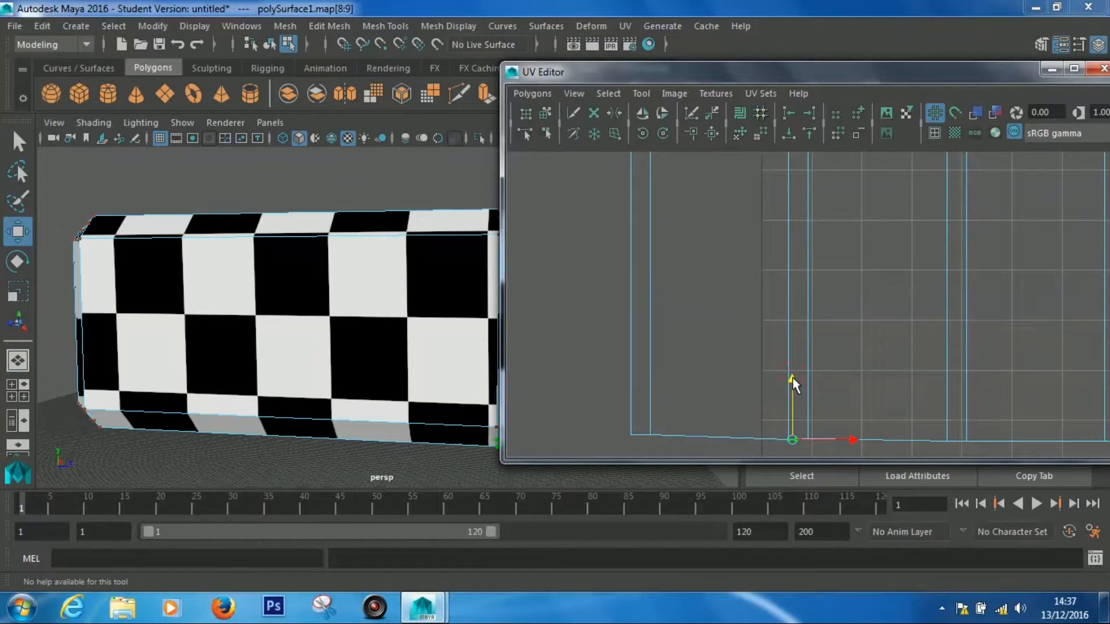
Move and sew the side edge of the near end-face shell to the long shell of the head block
left_click_drag(446, 384, 329, 407, "alt")
right_click_drag(695, 369, 462, 217, "alt")
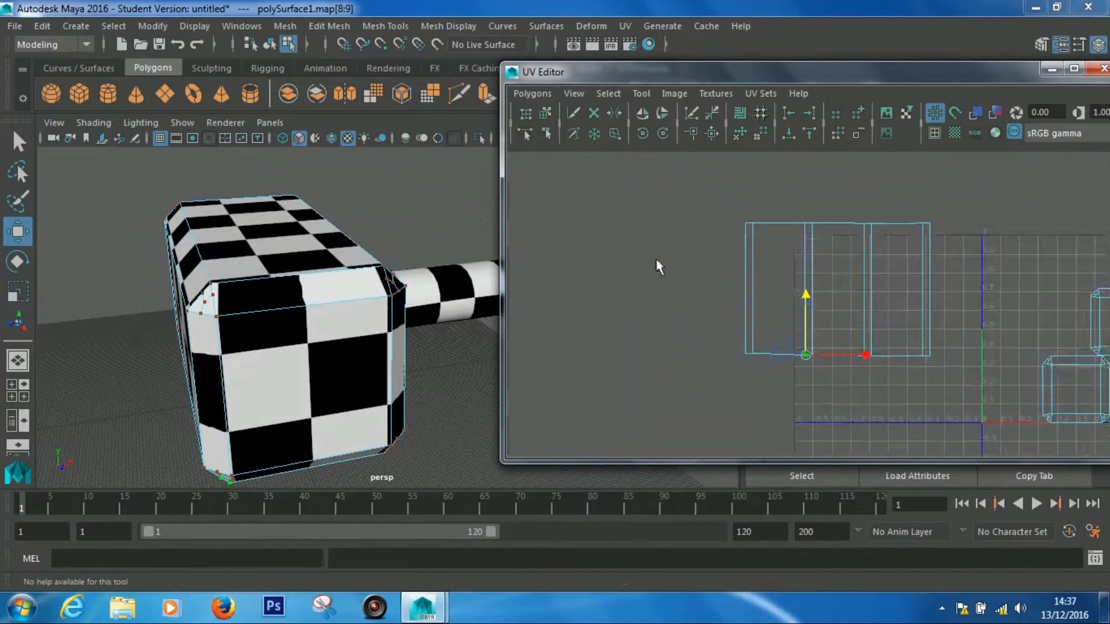
middle_click_drag(927, 344, 757, 310, "alt")
key("super")
right_click(896, 326)
right_click_drag(896, 326, 889, 292)
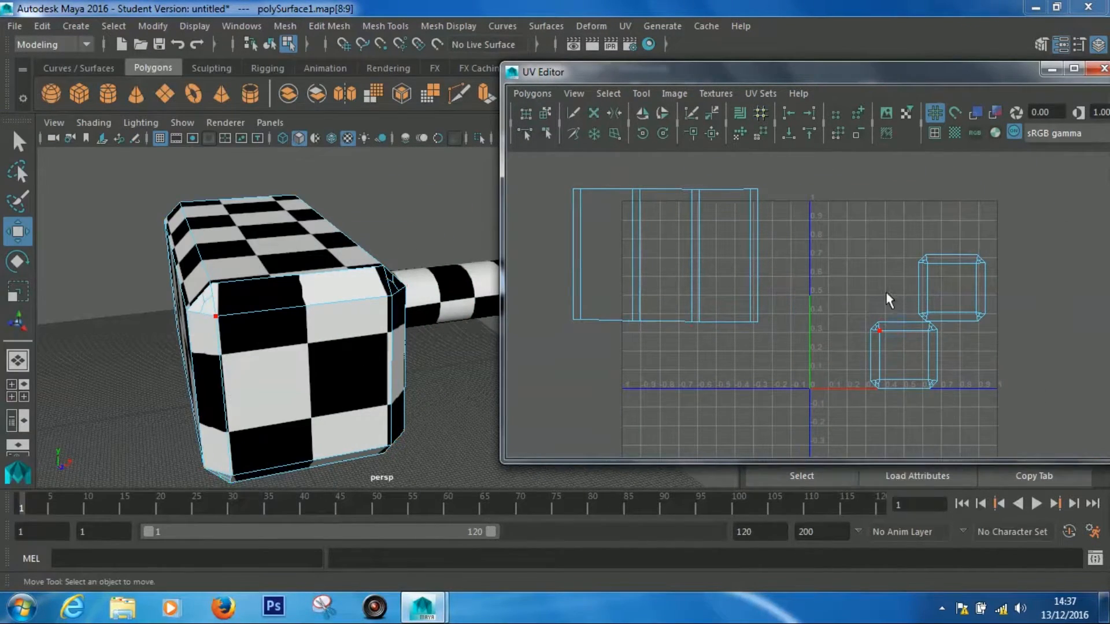
left_click(894, 321)
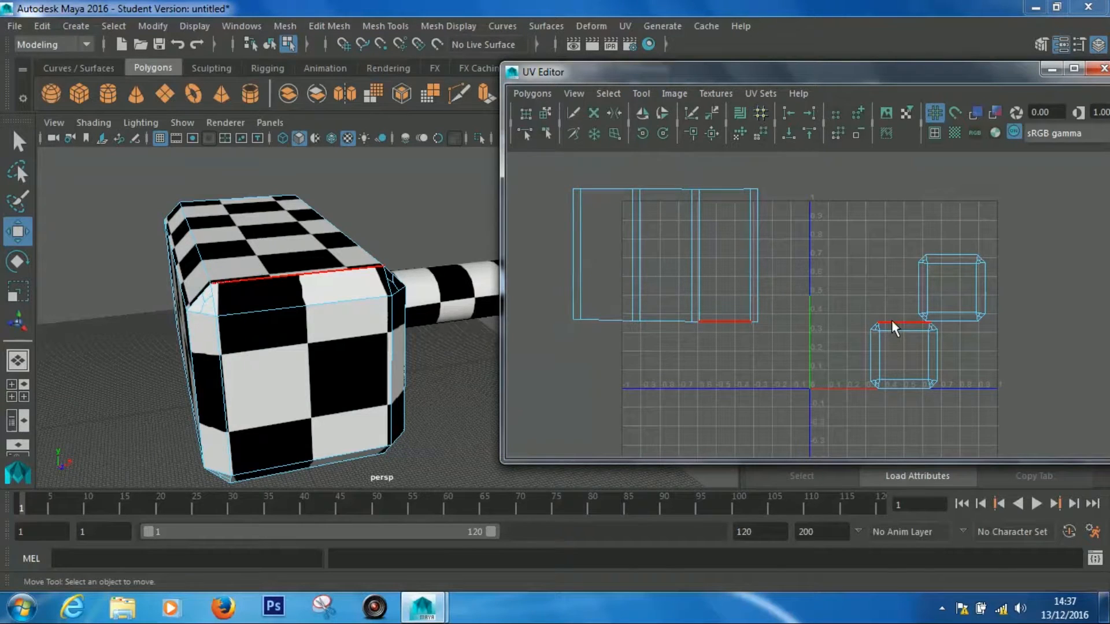
left_click(869, 350)
left_click(535, 94)
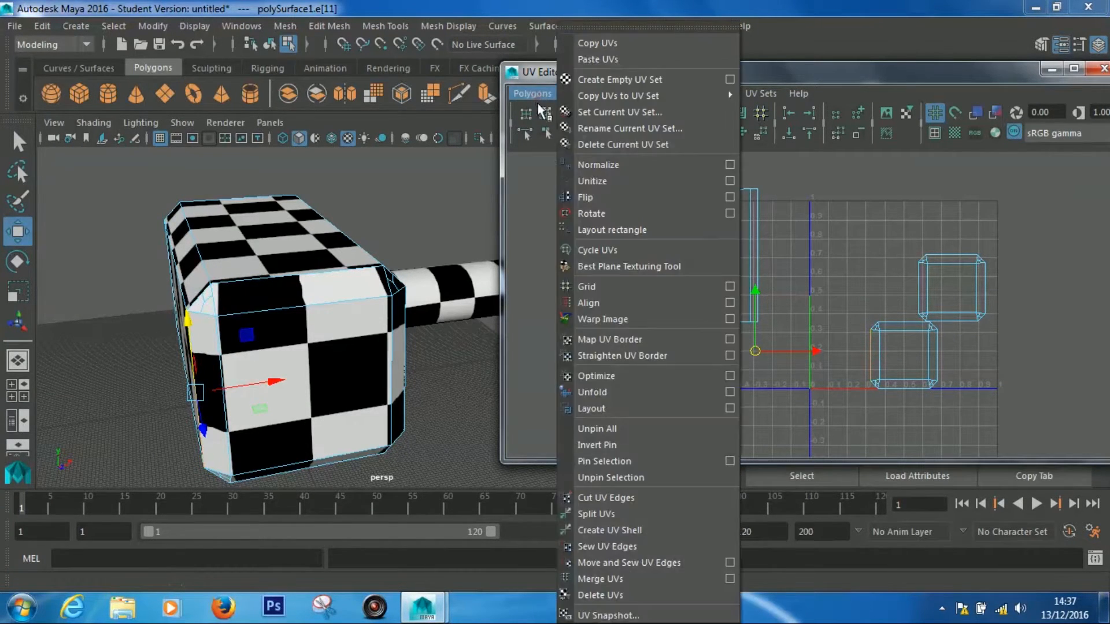
left_click(637, 562)
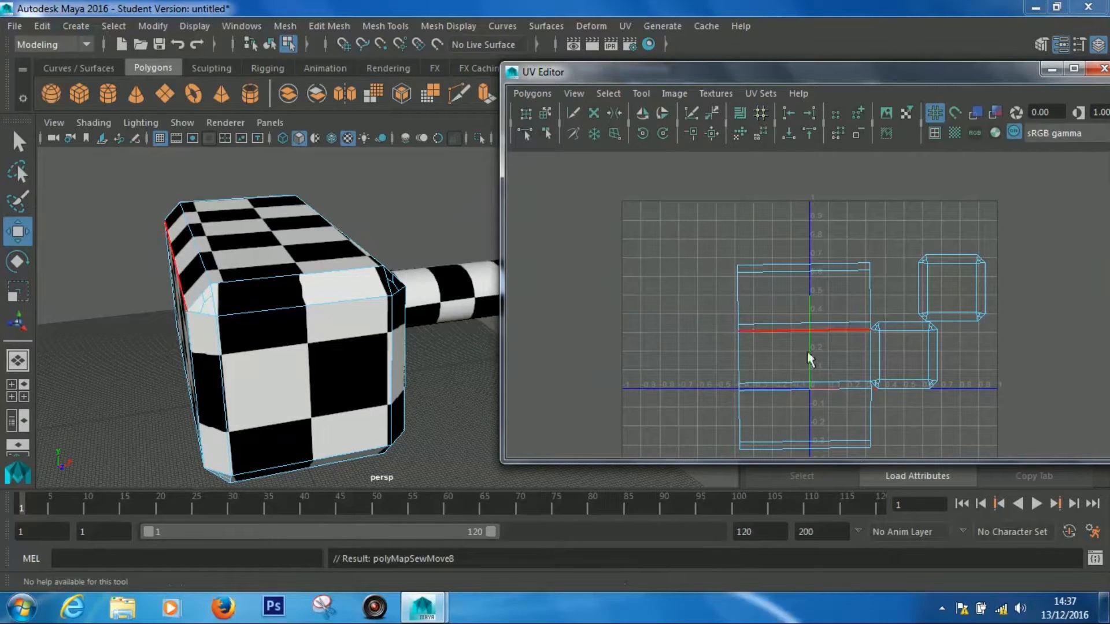
Move and sew the matching edge of the other end-face shell to the opposite end of the long shell
left_click(746, 355)
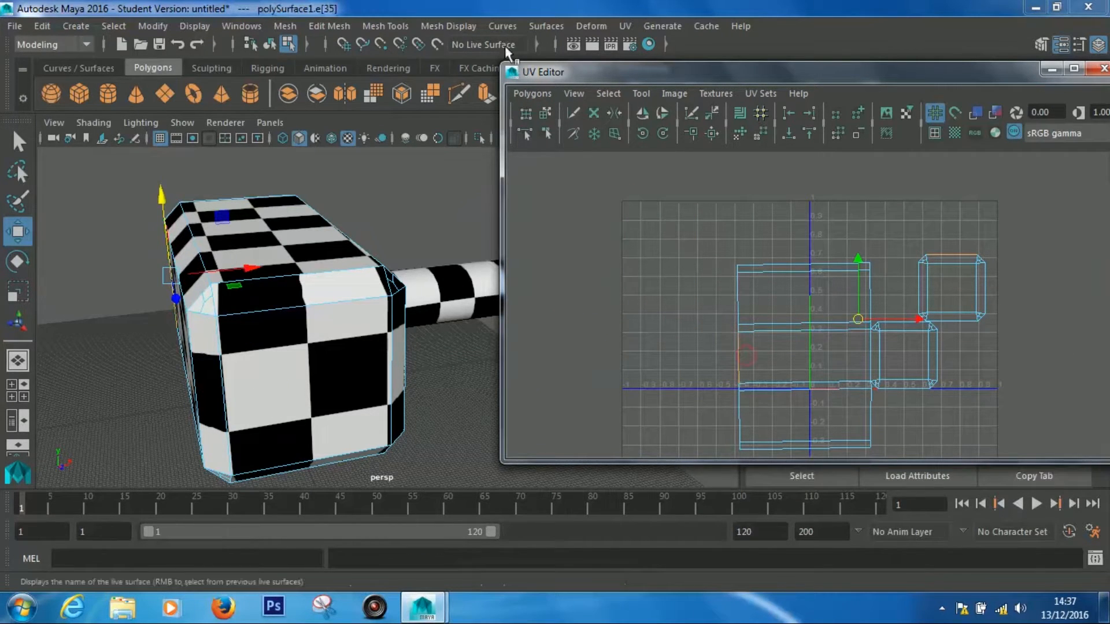
left_click(527, 93)
left_click(630, 564)
Try to move and sew the upper, lower and bevelled corner edges of the far end face to the adjoining long faces
right_click_drag(755, 347, 688, 322)
scroll(713, 336, "up", 6)
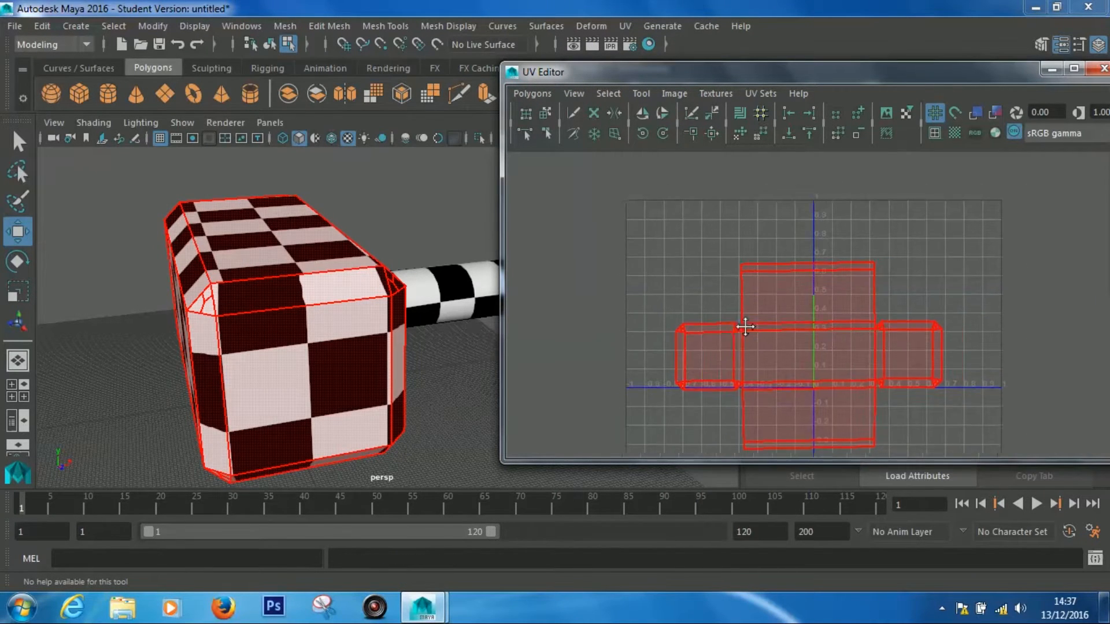
scroll(807, 316, "up", 2)
right_click_drag(792, 307, 783, 259)
left_click(787, 301)
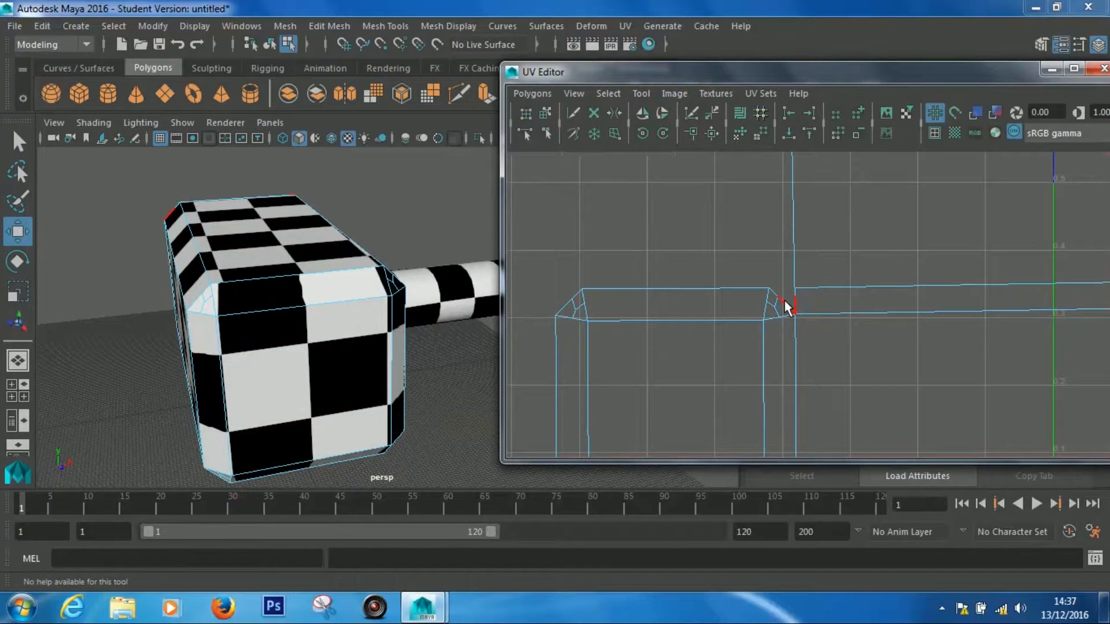
key("w")
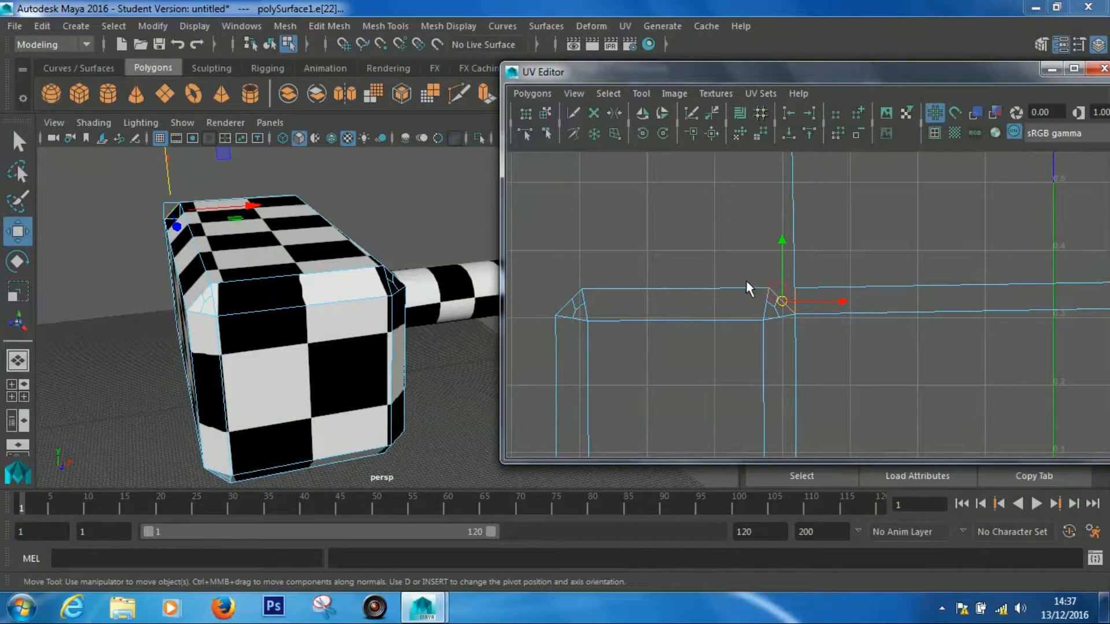
left_click(736, 287, "shift")
middle_click_drag(820, 348, 814, 188, "alt")
key("super")
left_click(781, 350, "shift")
left_click(771, 361, "shift")
left_click(742, 367, "shift")
scroll(733, 315, "down", 3)
key("super")
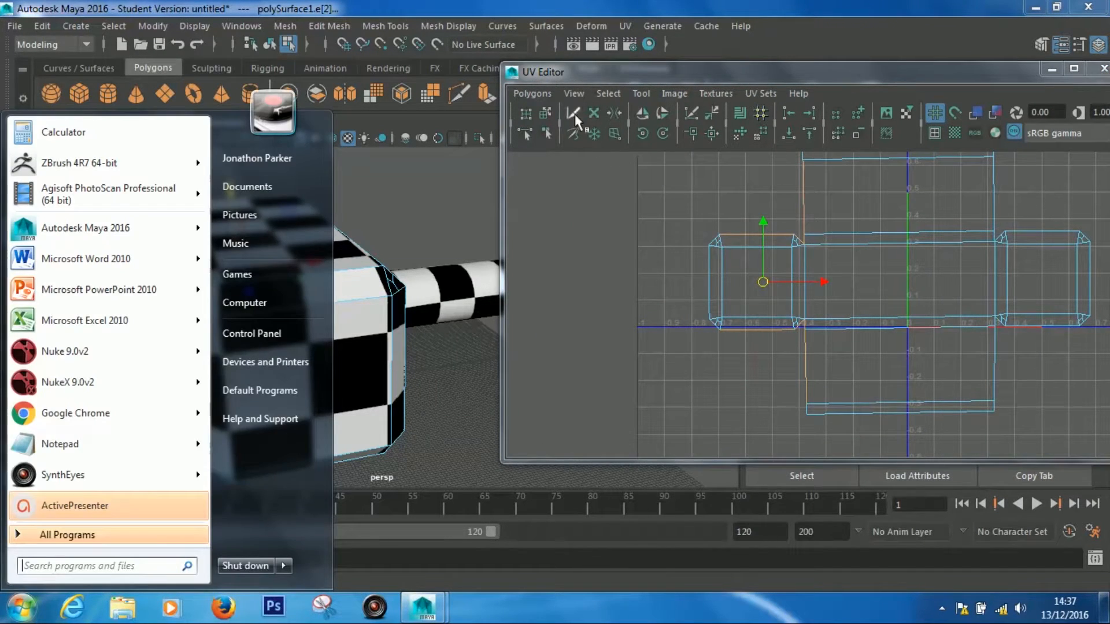
left_click(522, 92)
left_click(622, 563)
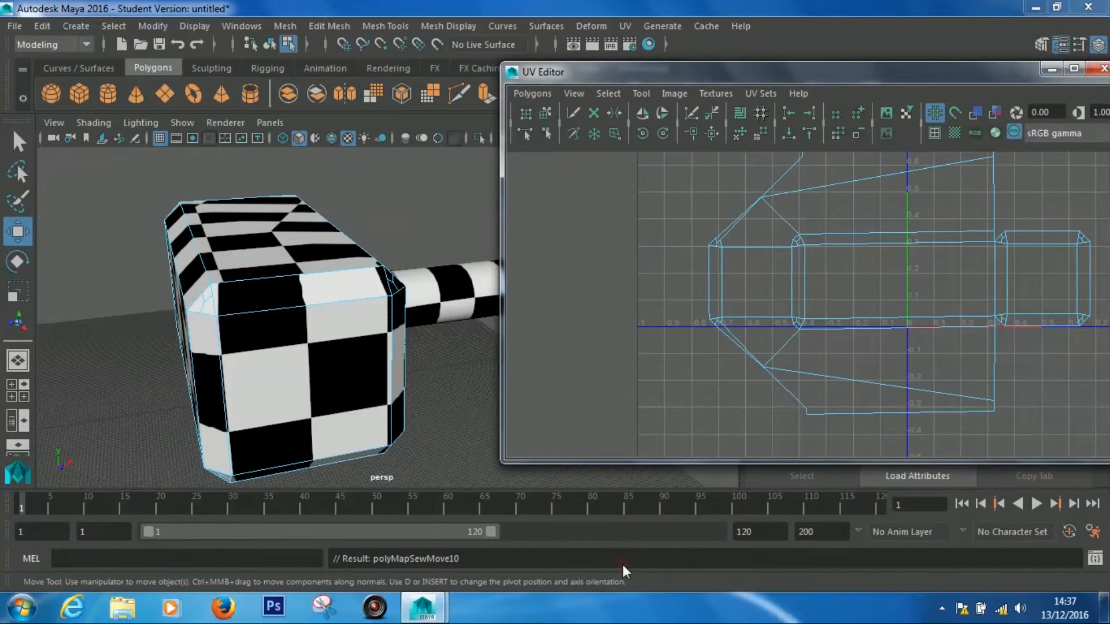
Inspect the checker pattern on the head block and undo the last Move and Sew
left_click_drag(336, 243, 266, 336, "alt")
left_click_drag(364, 248, 440, 347, "alt")
middle_click_drag(605, 391, 761, 266, "alt")
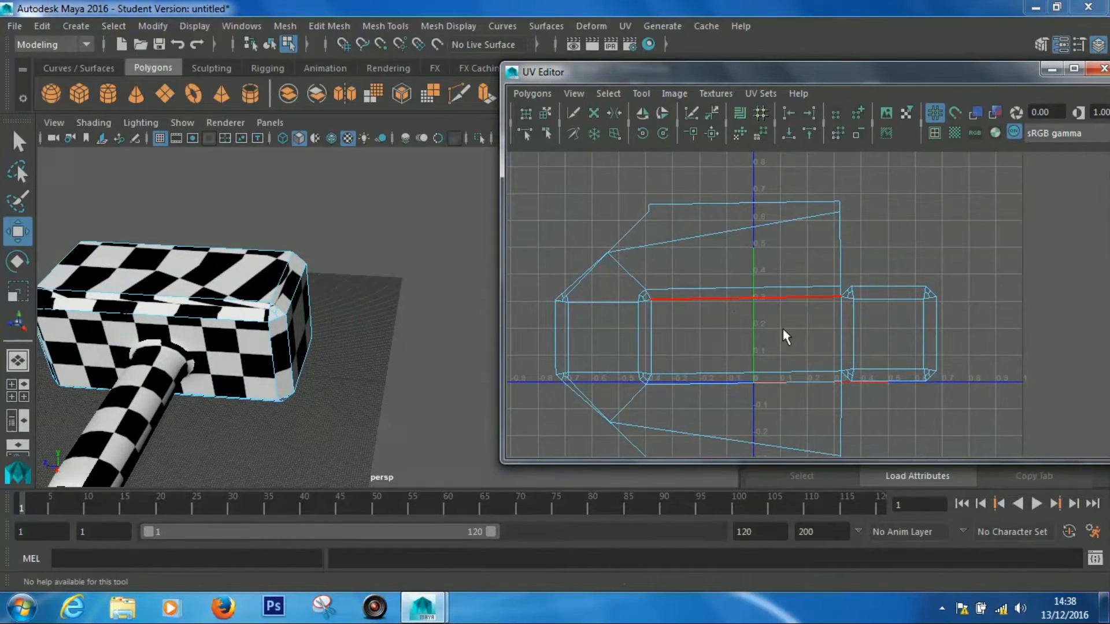
key("ctrl+z")
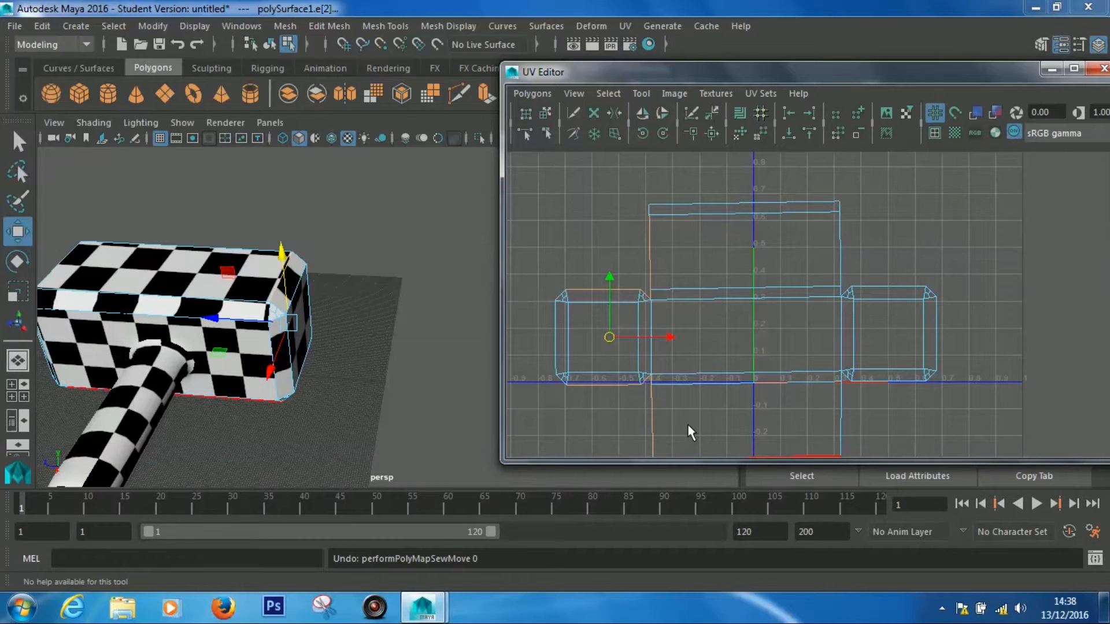
Examine the checker pattern across the head block's bevels and end face, and clear the edge selection
left_click_drag(289, 324, 388, 299, "alt")
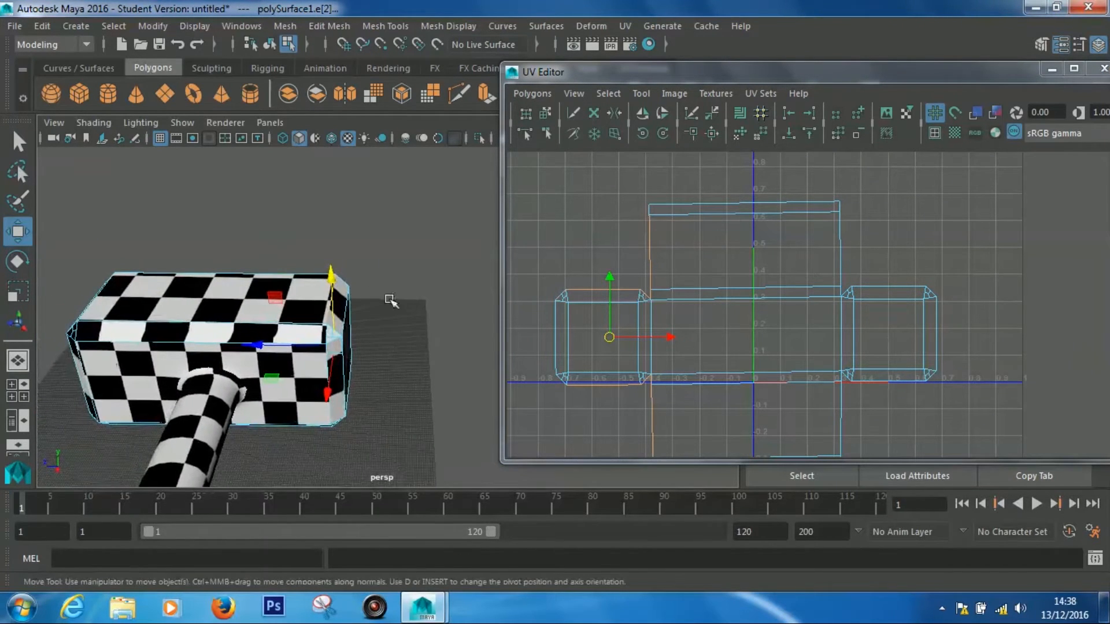
right_click_drag(191, 271, 240, 287, "alt")
left_click_drag(240, 287, 315, 345, "alt")
left_click(315, 346)
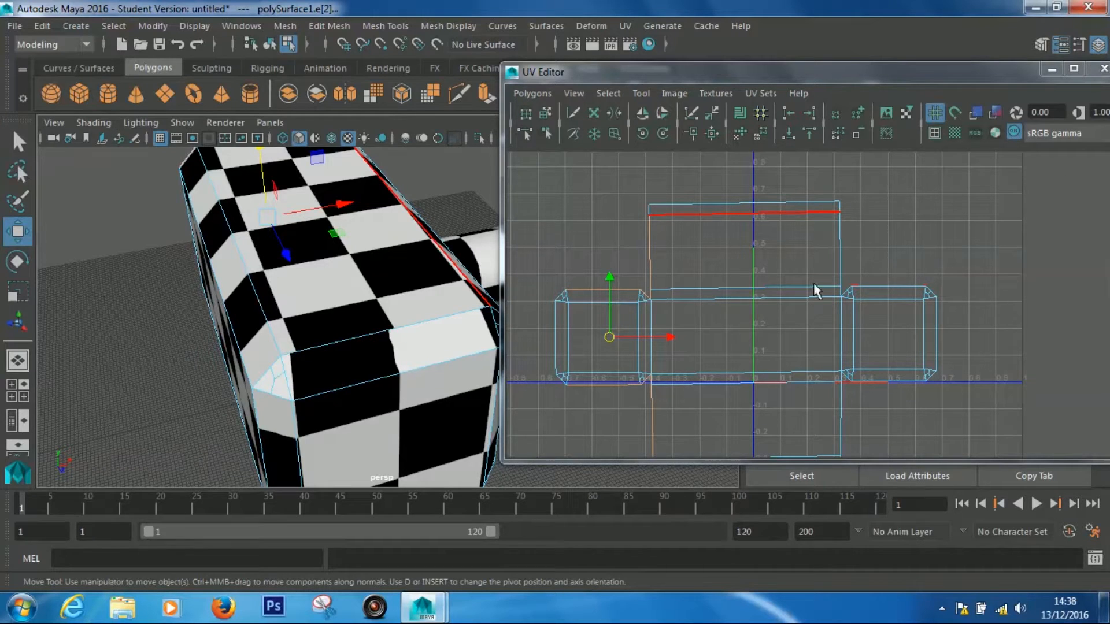
left_click(892, 263)
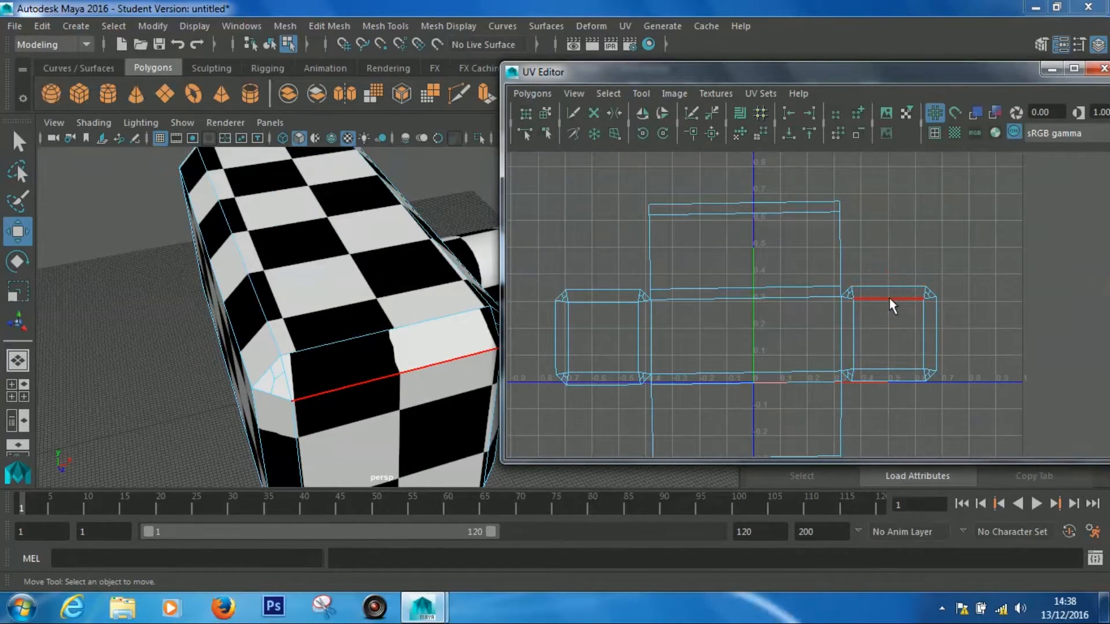
Select all faces of the head block's joined shell and arrange its UVs with Layout
scroll(807, 292, "down", 4)
right_click_drag(795, 314, 758, 293)
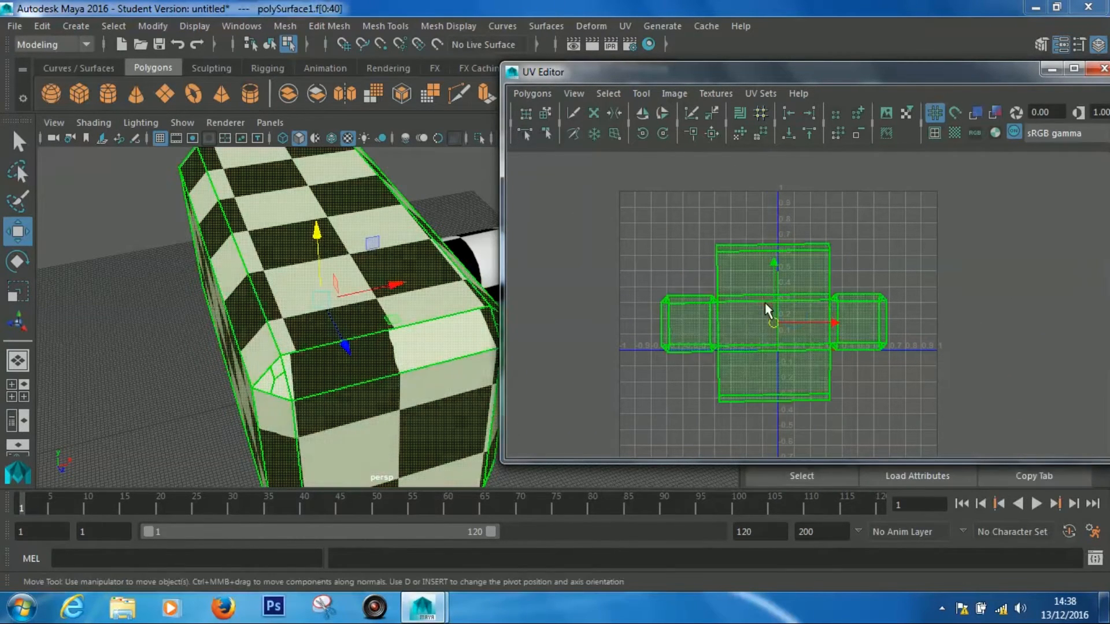
left_click(515, 92)
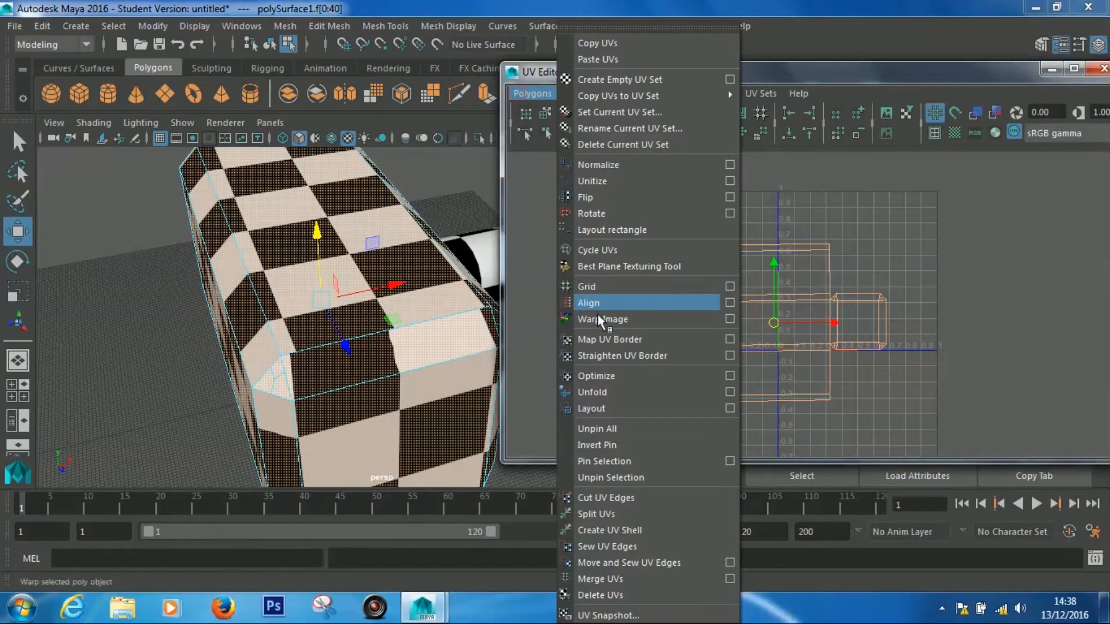
left_click(604, 405)
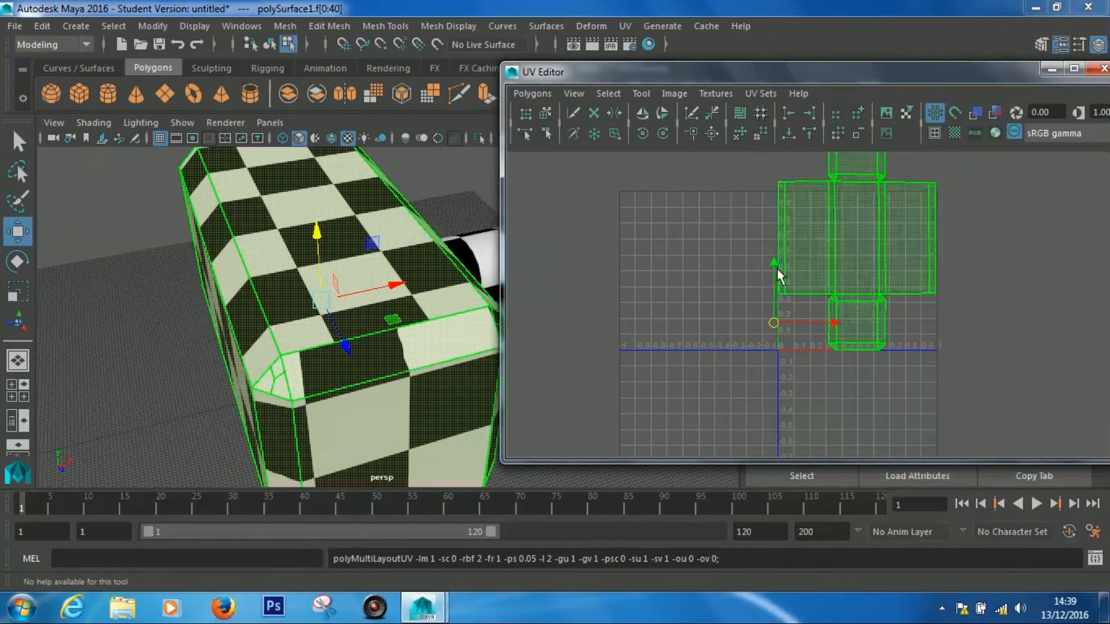
left_click(529, 89)
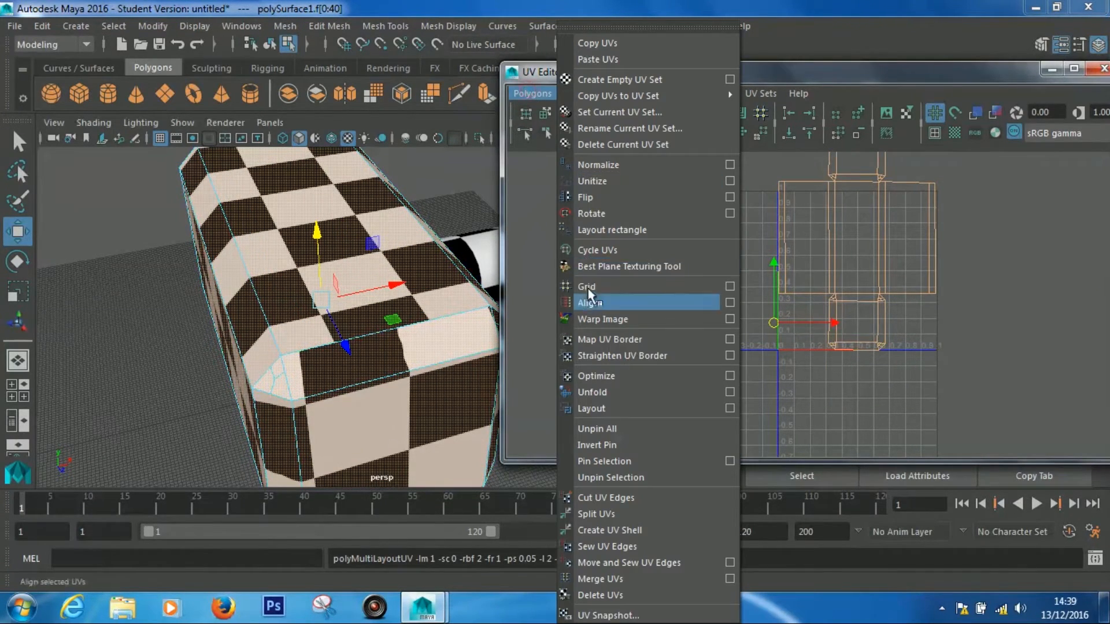
left_click(593, 405)
Select the head block as a whole object and run Layout on its UVs again
scroll(828, 252, "down", 2)
middle_click_drag(809, 244, 759, 275, "alt")
left_click(887, 314)
left_click(764, 266)
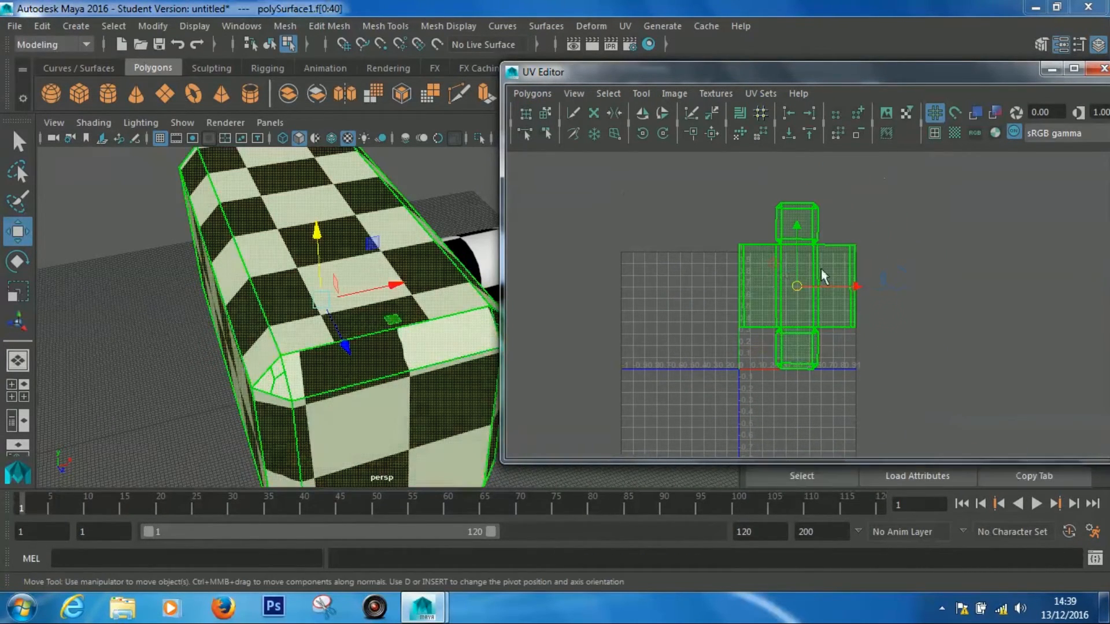
right_click_drag(384, 302, 443, 121)
left_click(379, 230)
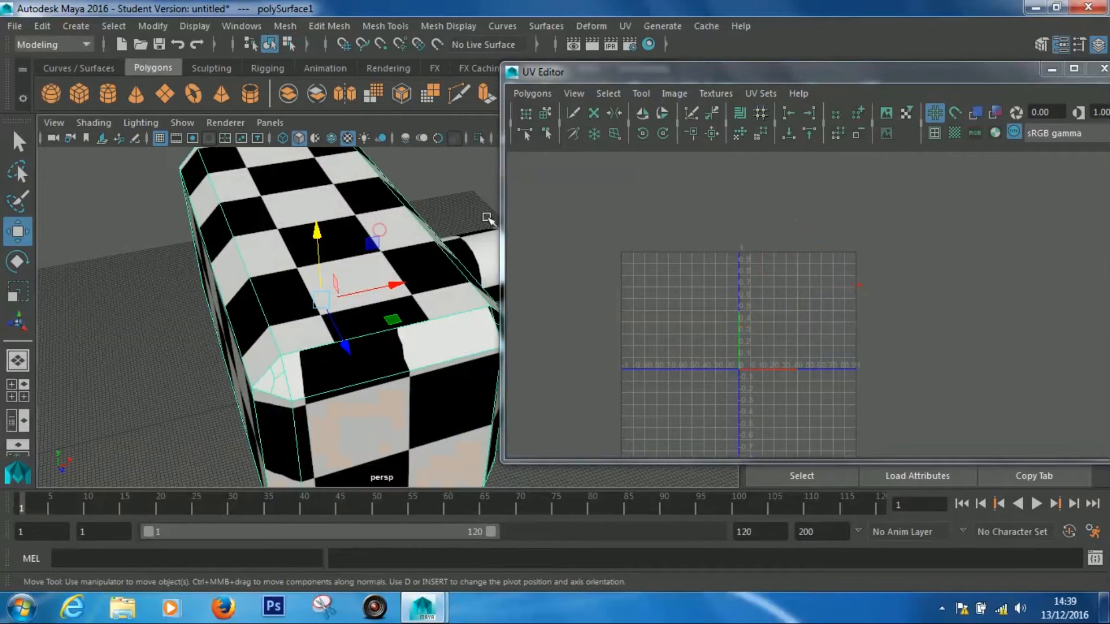
left_click(532, 93)
left_click(598, 317)
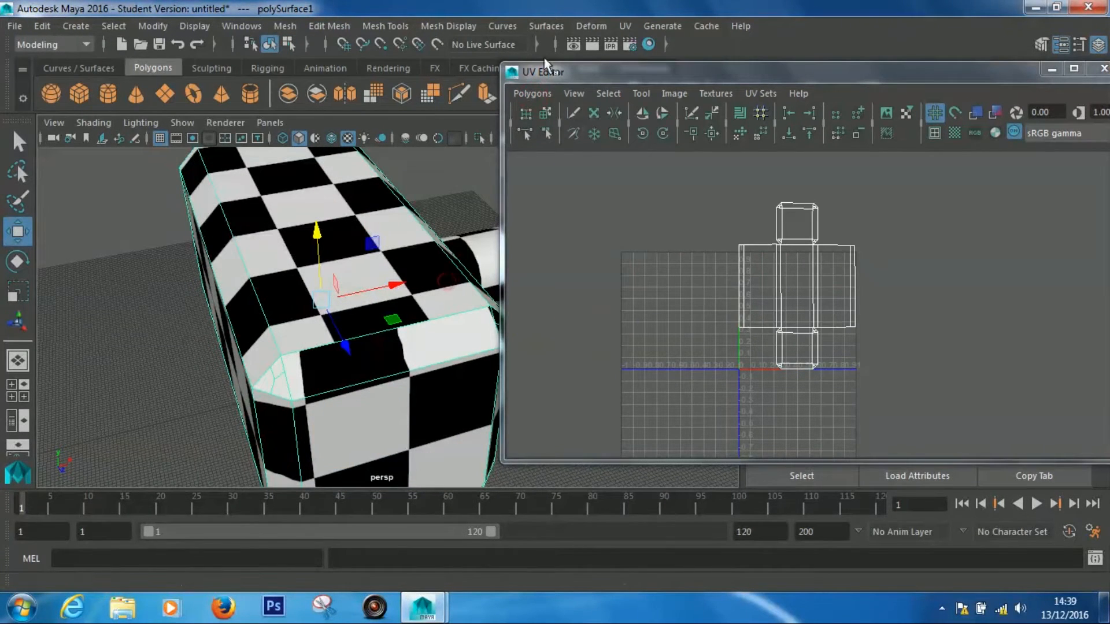
left_click(532, 93)
left_click(592, 404)
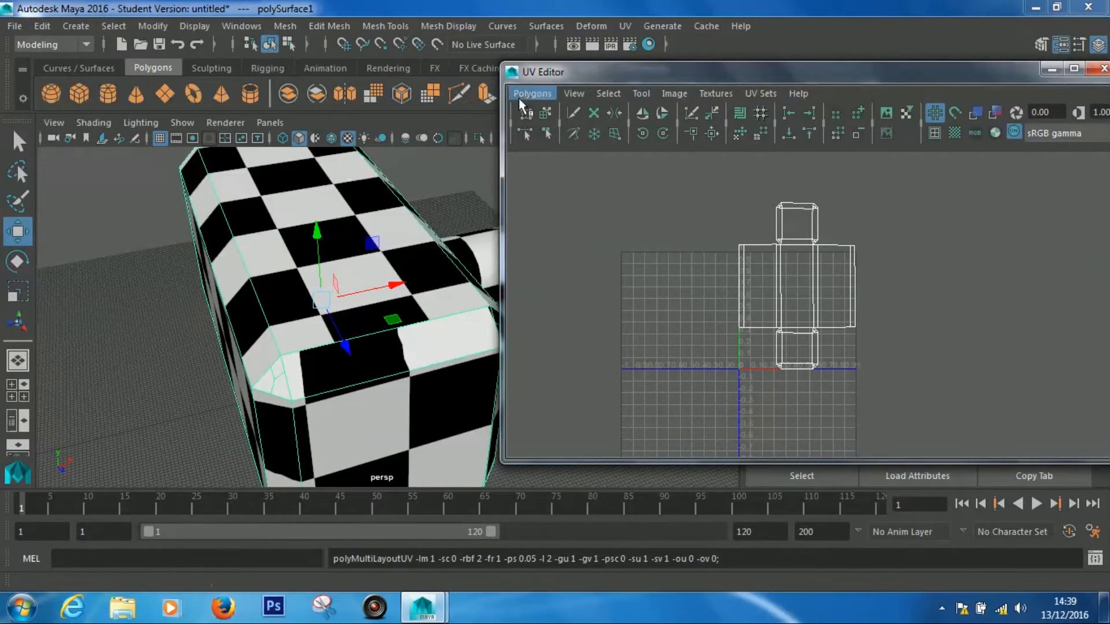
left_click(17, 294)
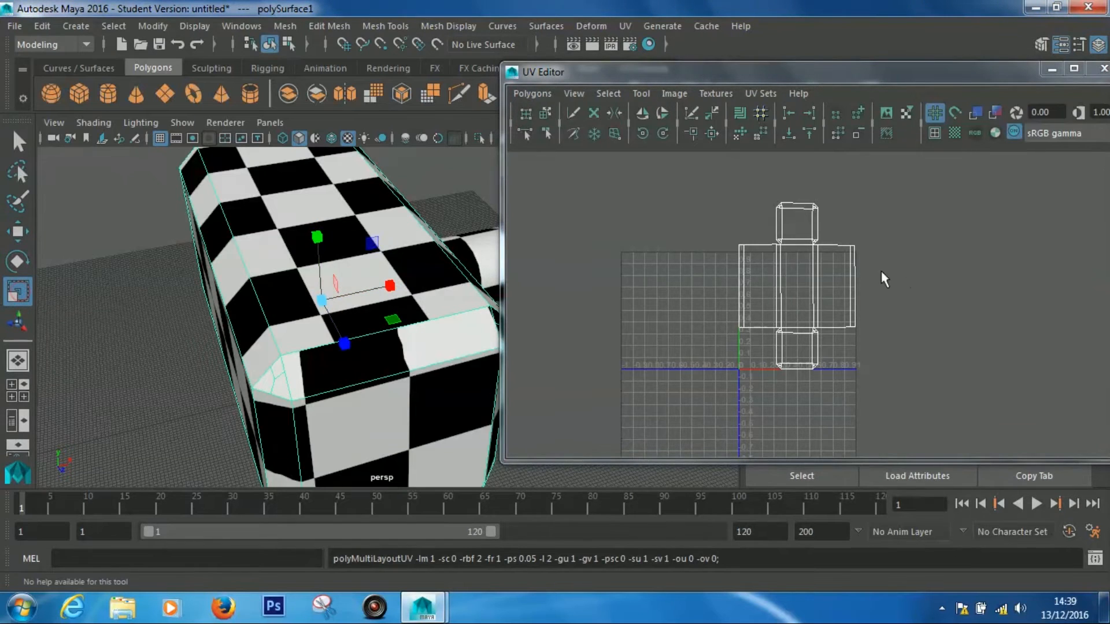
left_click(532, 93)
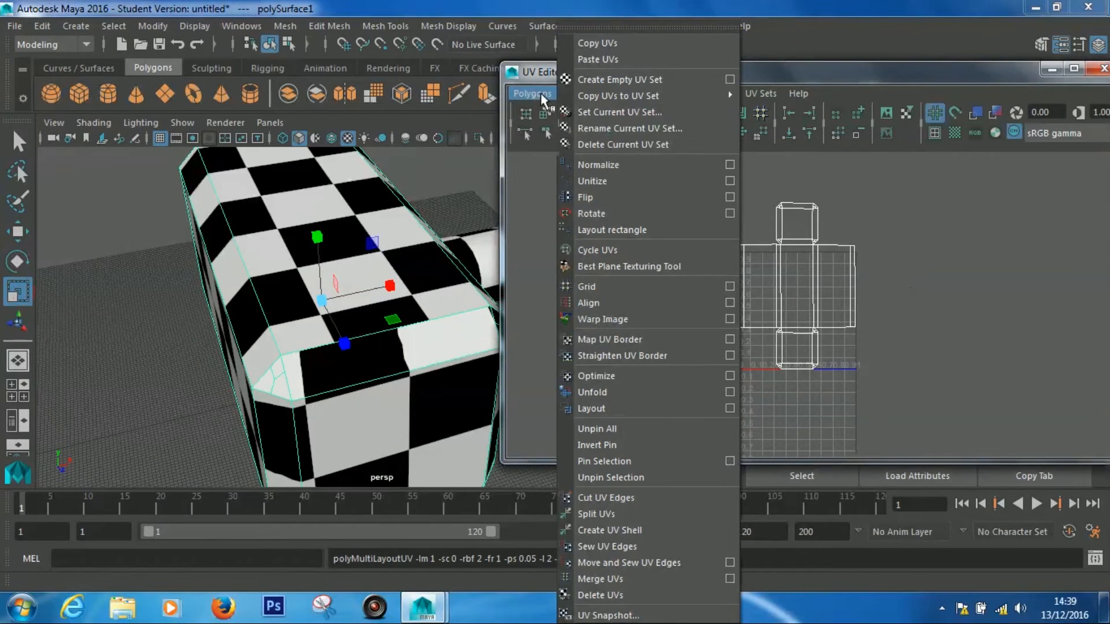
left_click(728, 408)
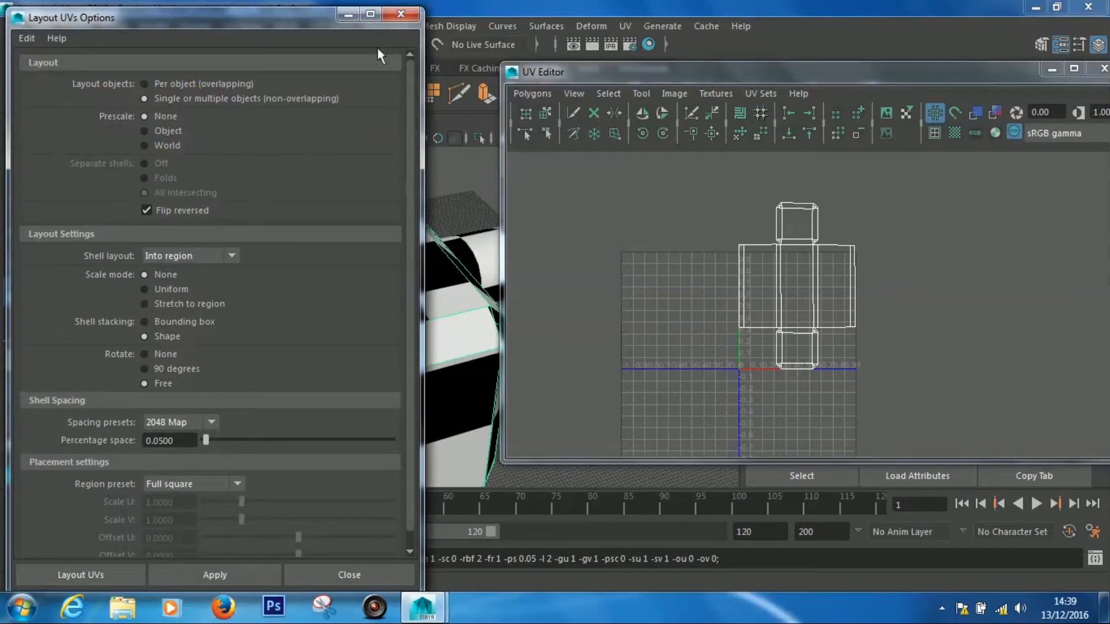
left_click(401, 13)
Select all faces of the head block's UV shell, then scale and move the shell to fit inside the 0 to 1 UV square
right_click_drag(817, 287, 759, 258)
left_click(796, 277)
left_click_drag(797, 286, 783, 290)
key("w")
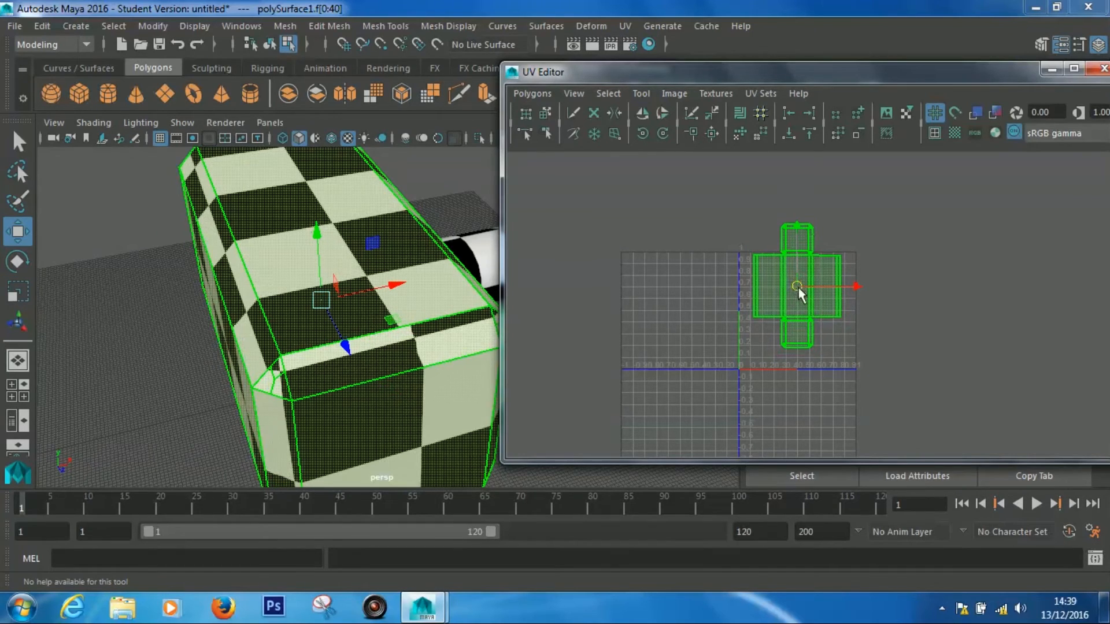
left_click_drag(798, 227, 800, 256)
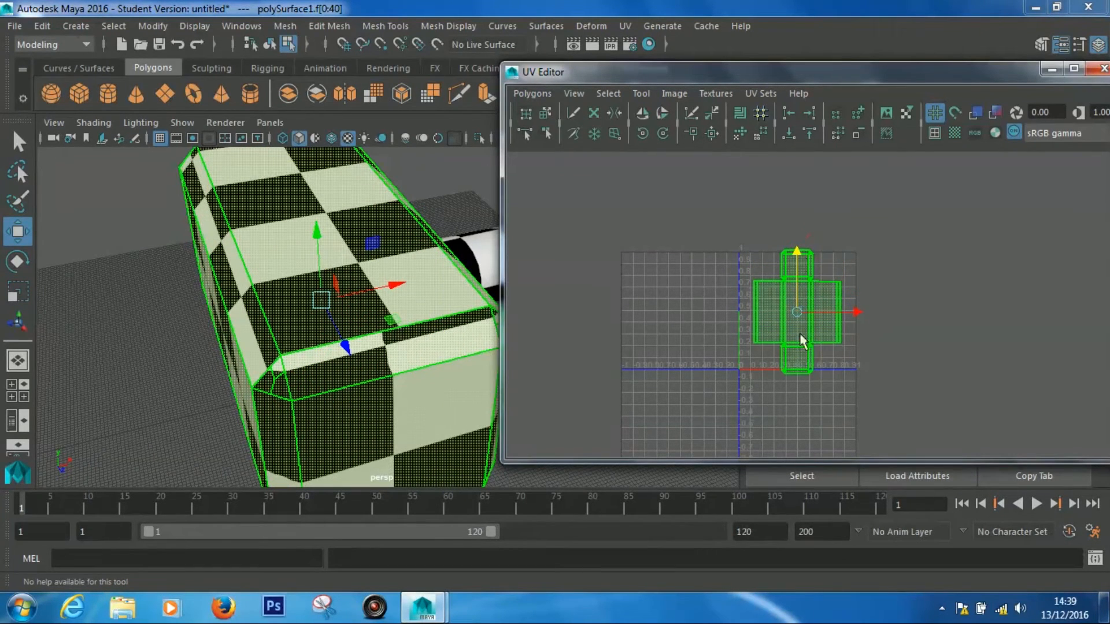
key("r")
left_click_drag(798, 313, 787, 314)
key("w")
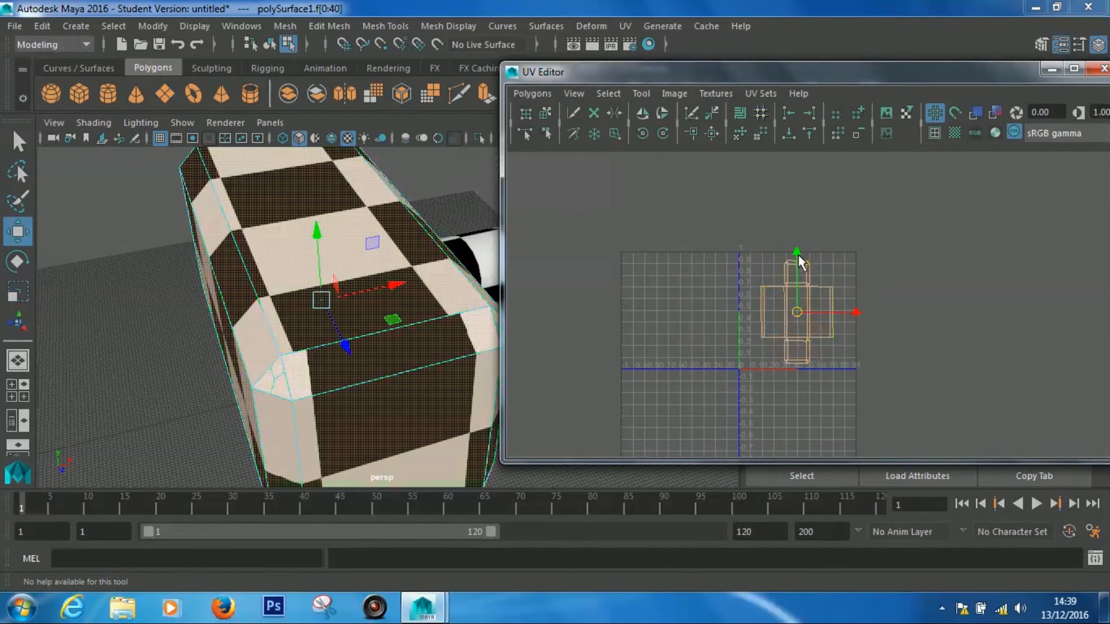
right_click_drag(808, 296, 859, 352, "alt")
right_click_drag(808, 318, 887, 352, "alt")
Save a UV snapshot of the head block's shell as a PNG named Hammer_main_uv and clear the face selection
left_click(533, 94)
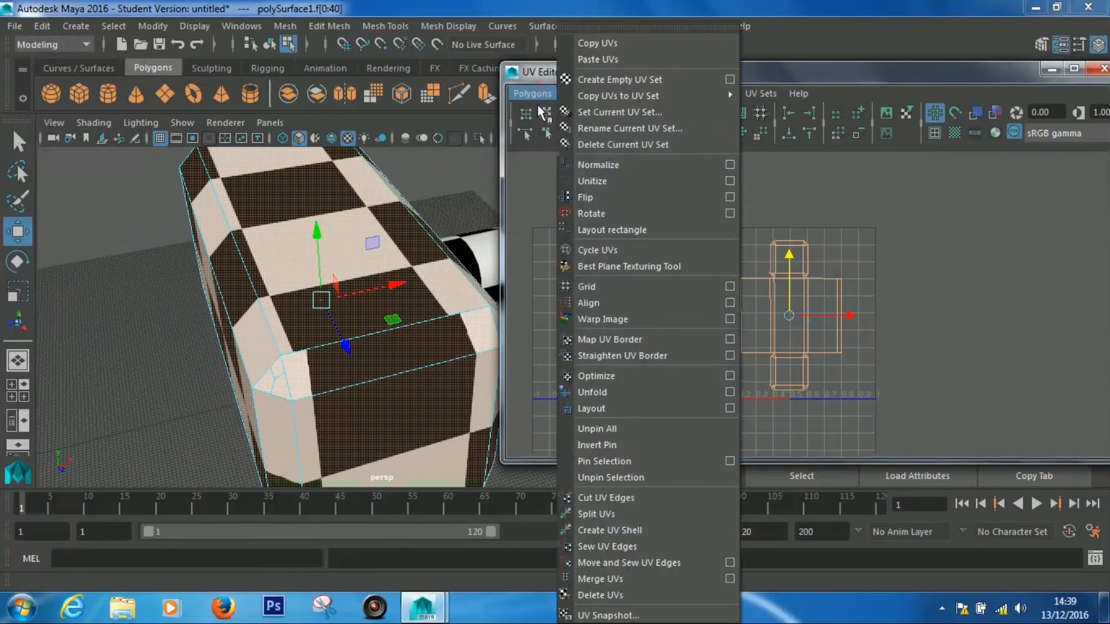
left_click(608, 616)
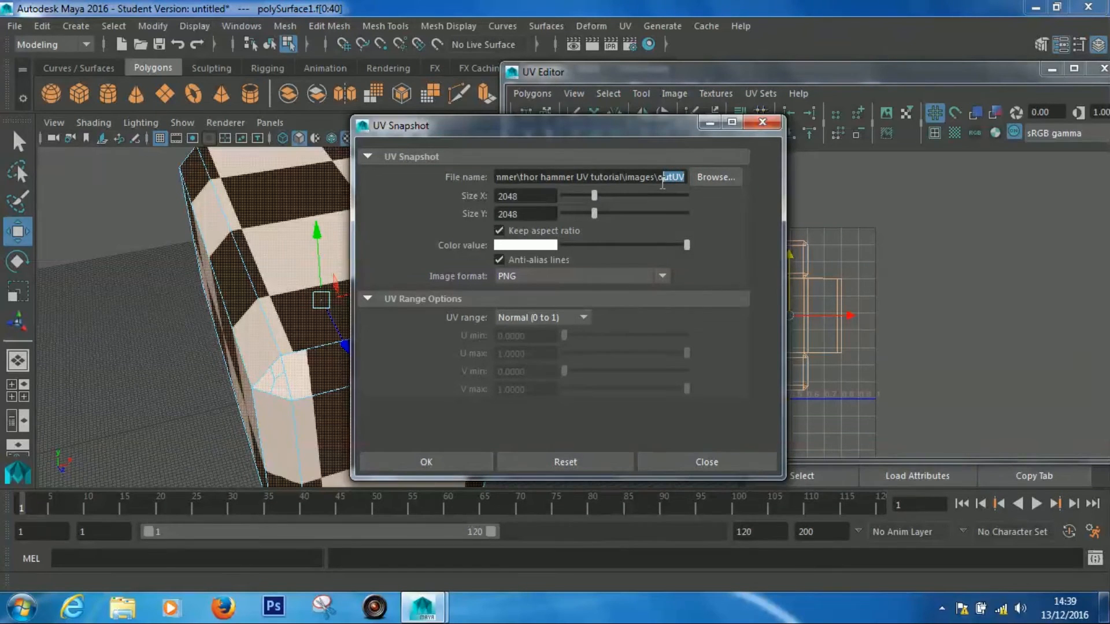
type("Hammer")
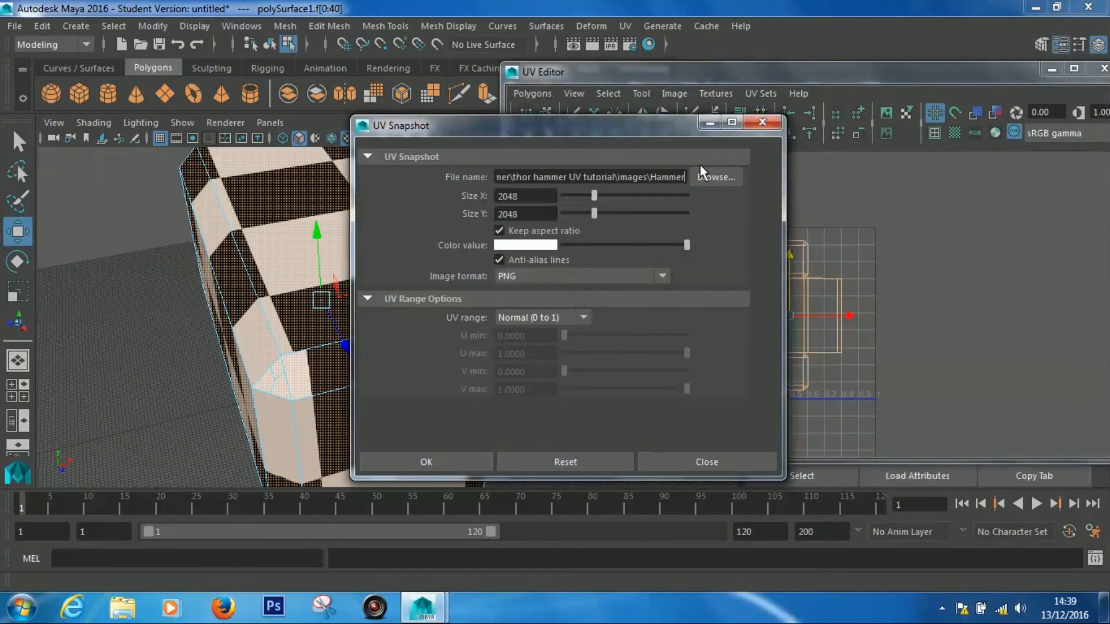
type("_main")
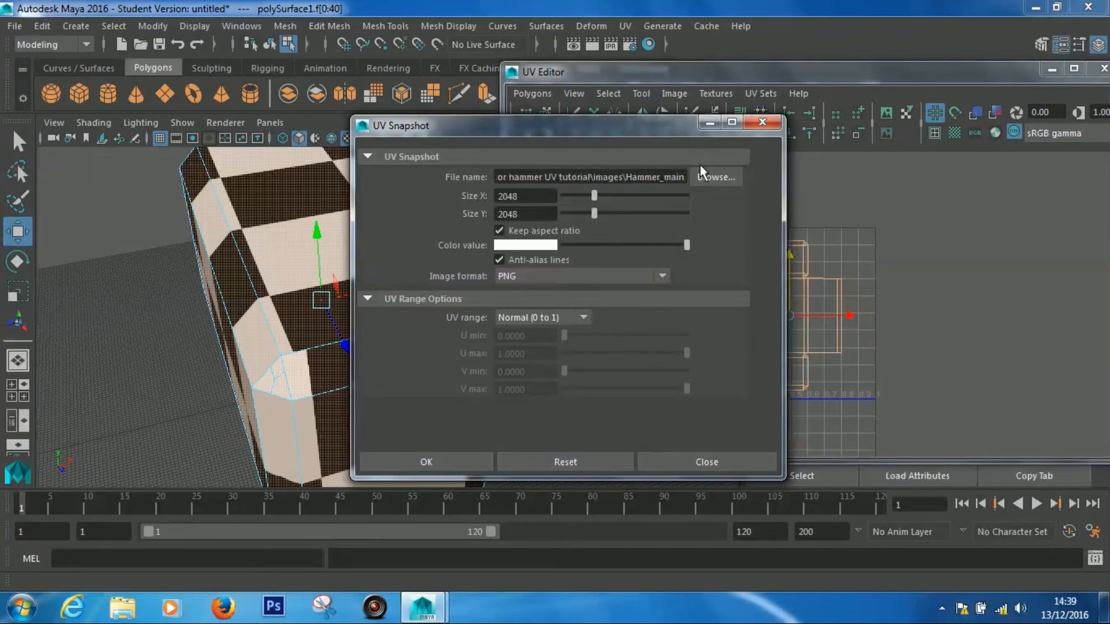
type("_uv")
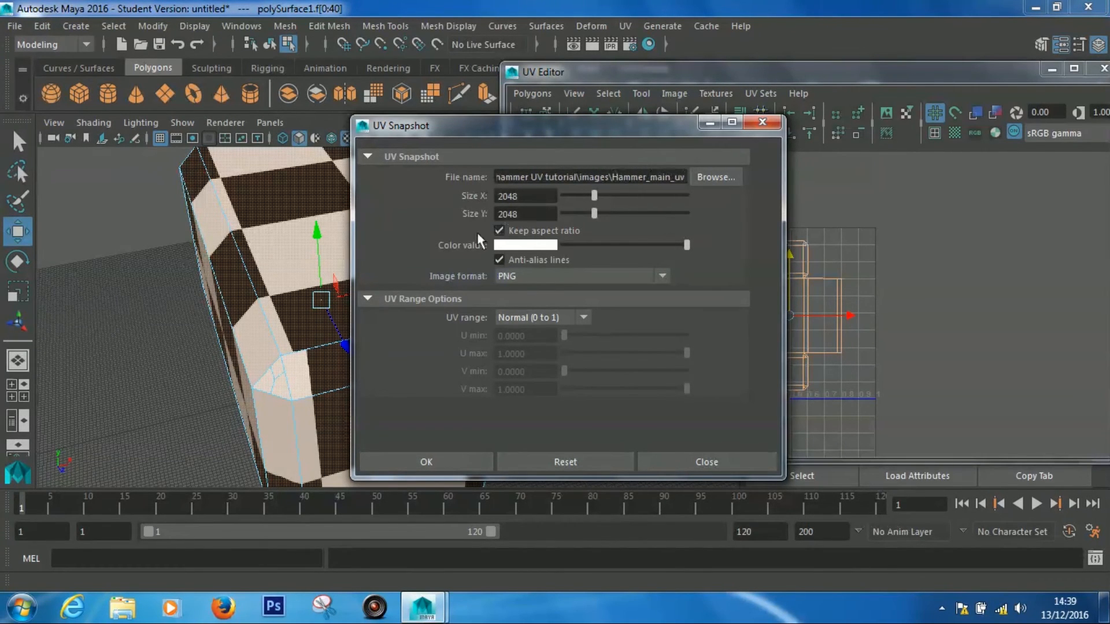
left_click(470, 463)
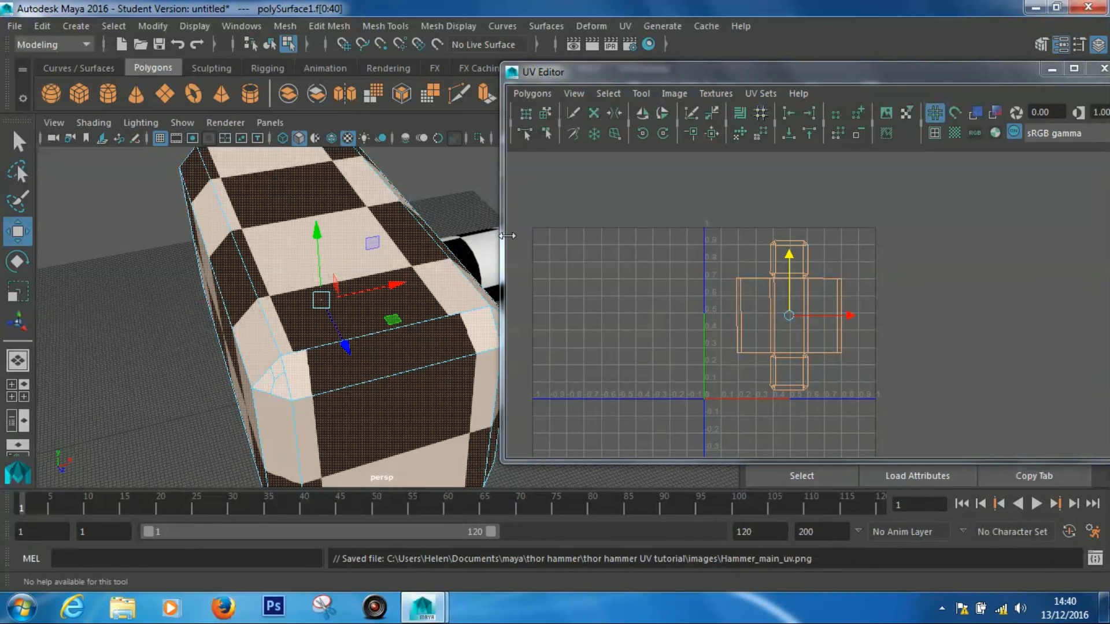
left_click(436, 173)
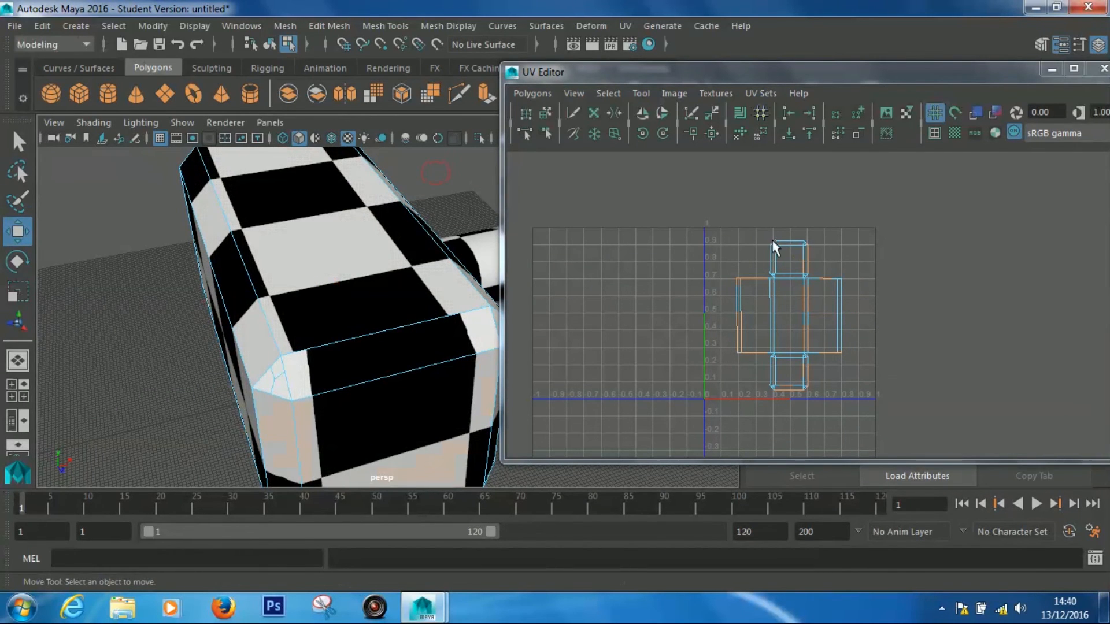